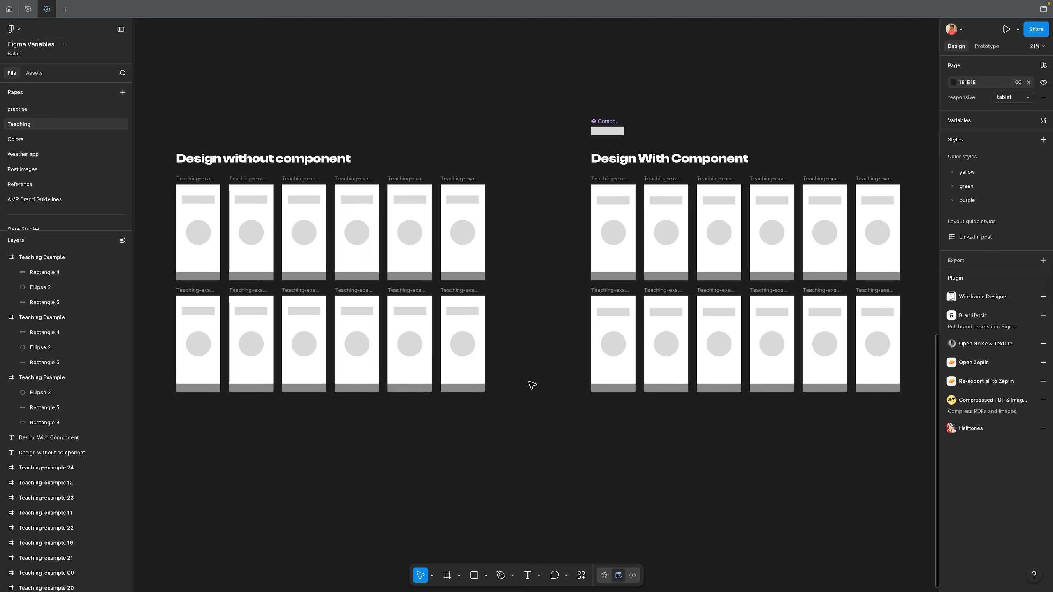
- Examine the header rectangles of individual frames in the "Design without component" group
drag(550, 160, 736, 463)
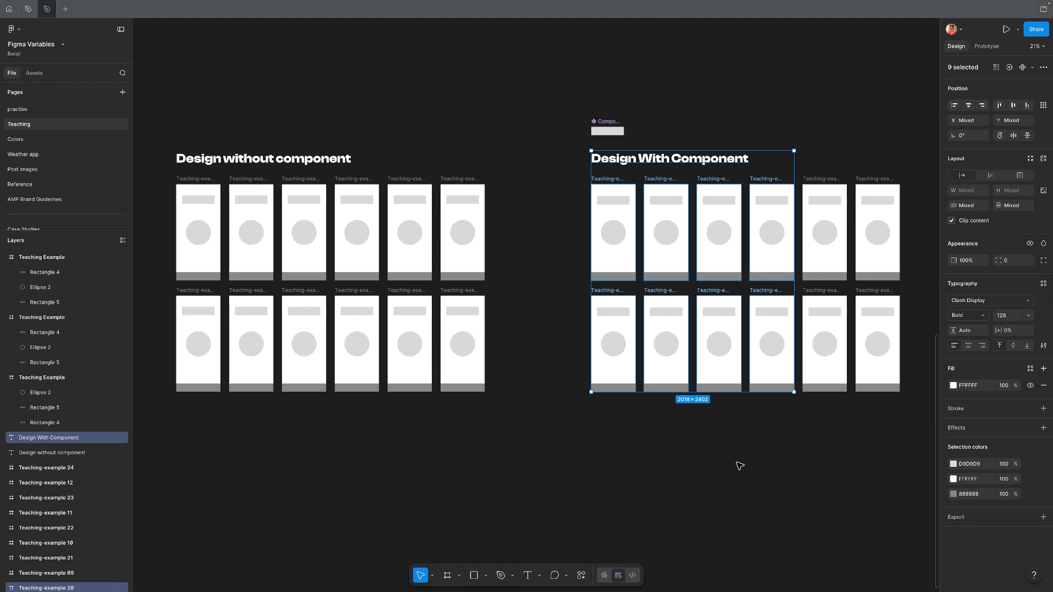
click(737, 463)
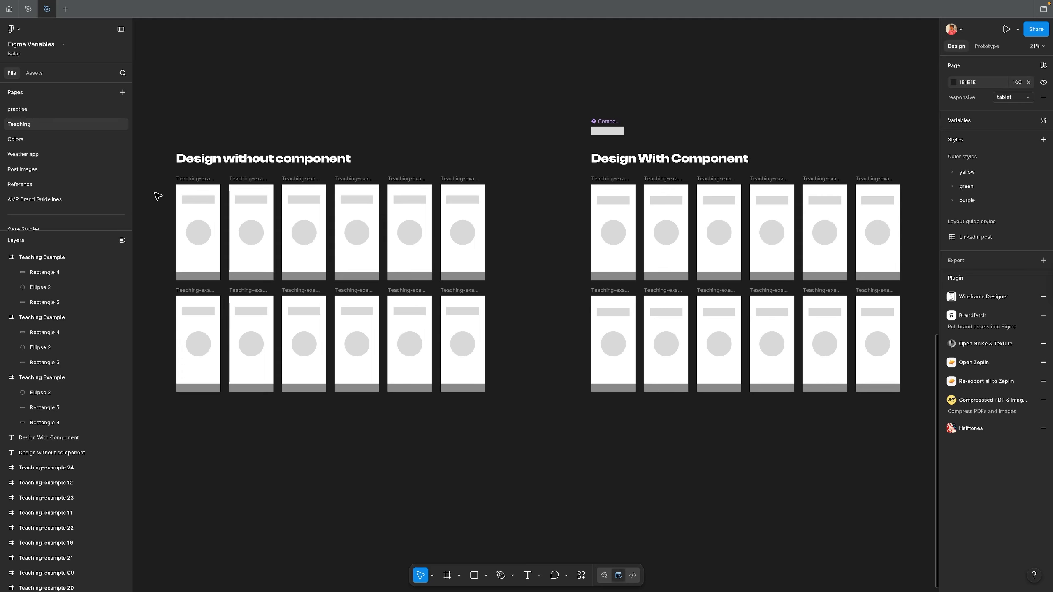
click(183, 202)
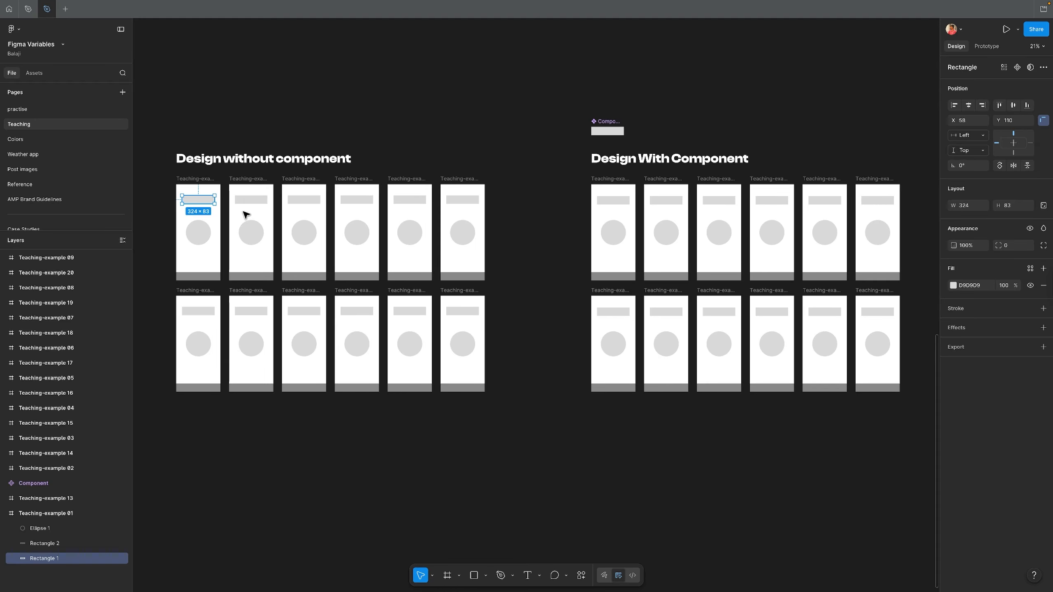
shift+click(252, 201)
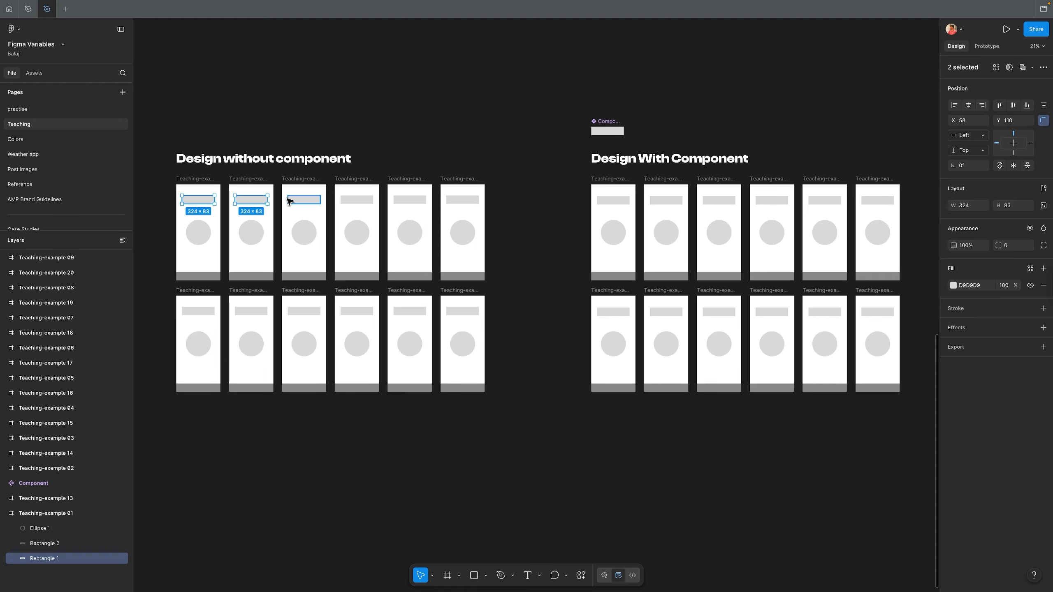
click(289, 200)
click(164, 208)
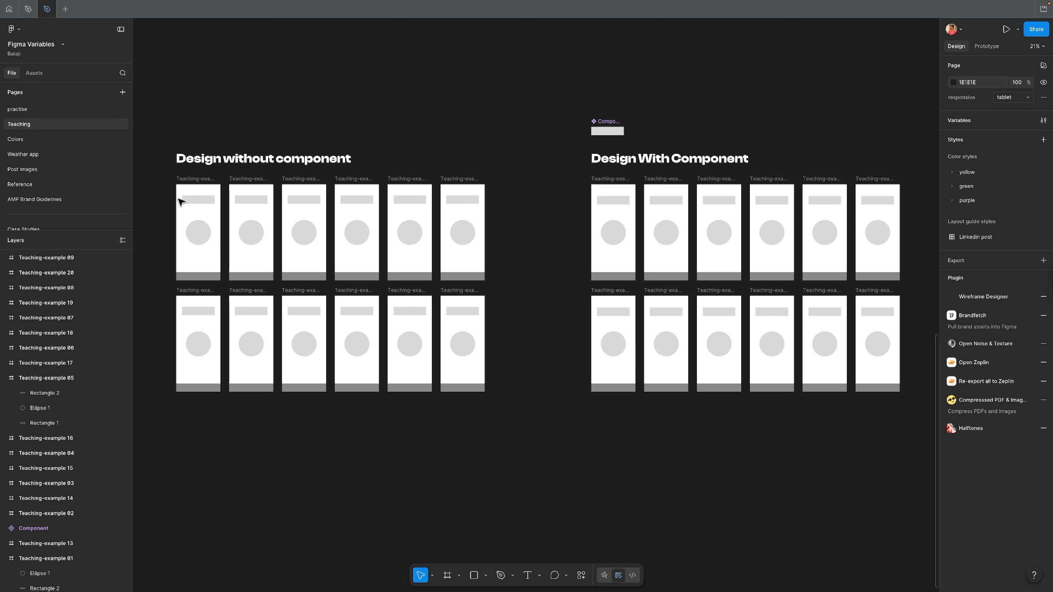
click(182, 201)
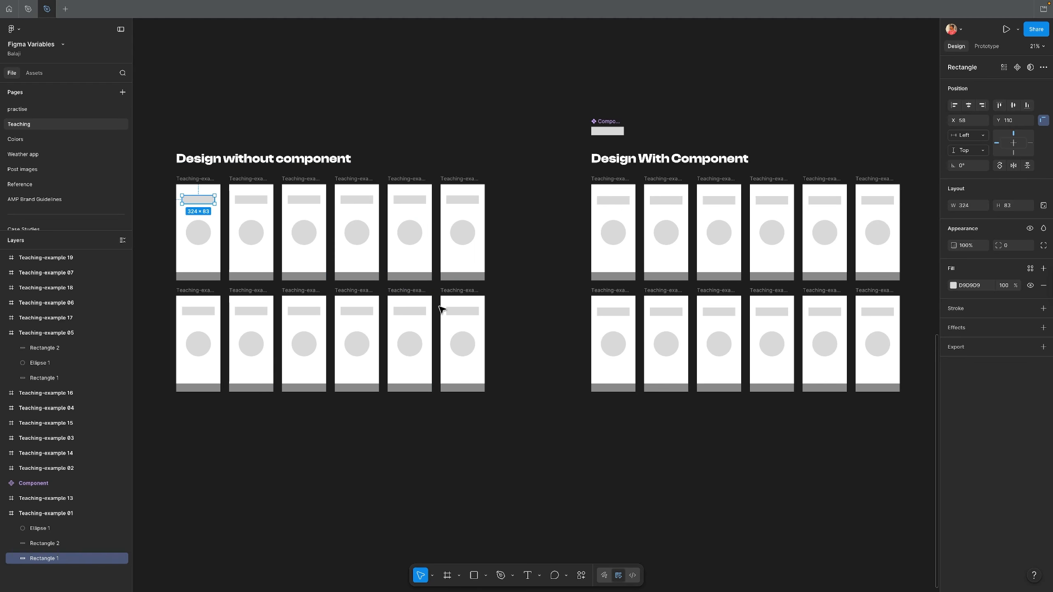
click(507, 296)
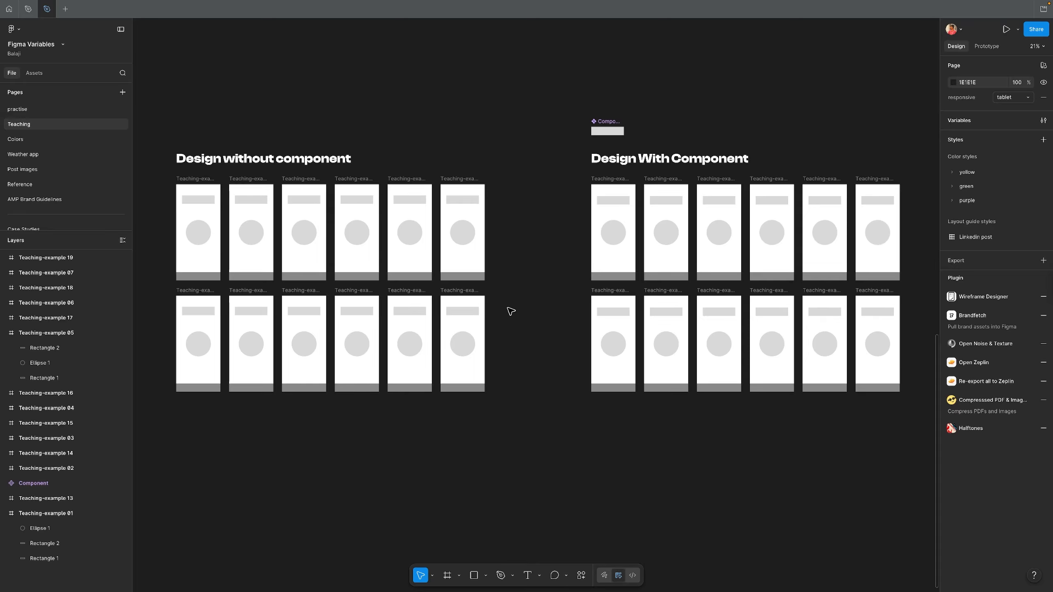
- Recolour the rectangle inside the main component above "Design With Component" to red FF4747
drag(510, 310, 413, 301)
scroll(395, 247, right, 5)
scroll(394, 248, up, 5)
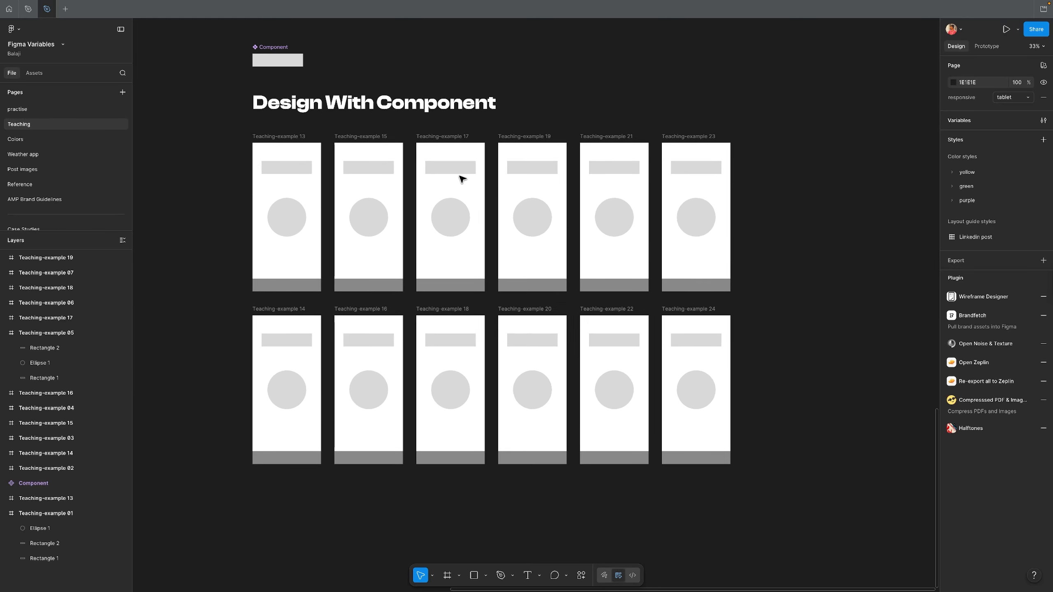
drag(246, 155, 243, 188)
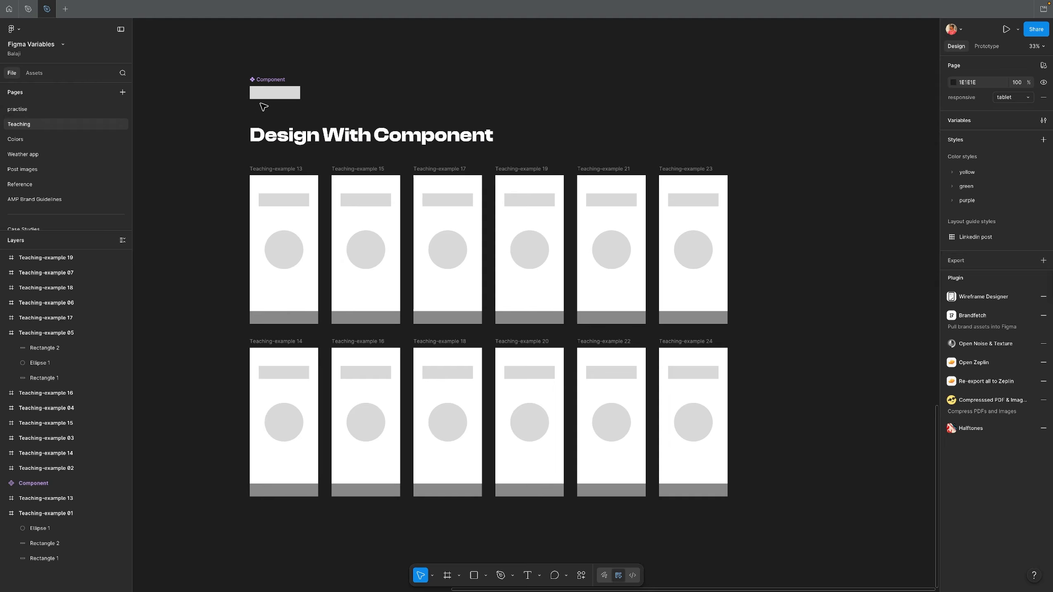
click(264, 94)
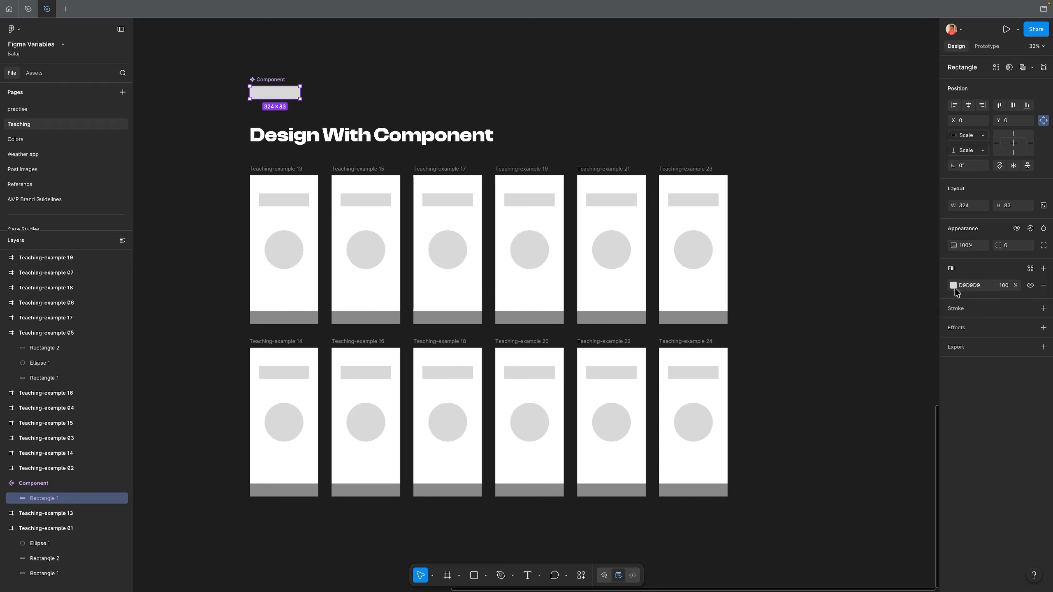
click(953, 285)
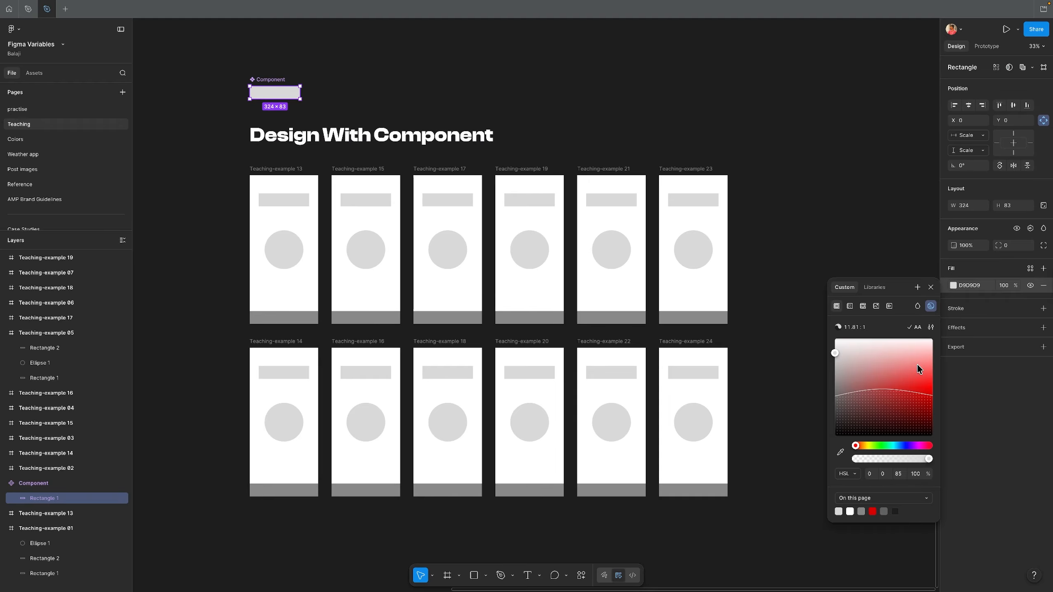
drag(917, 364, 928, 380)
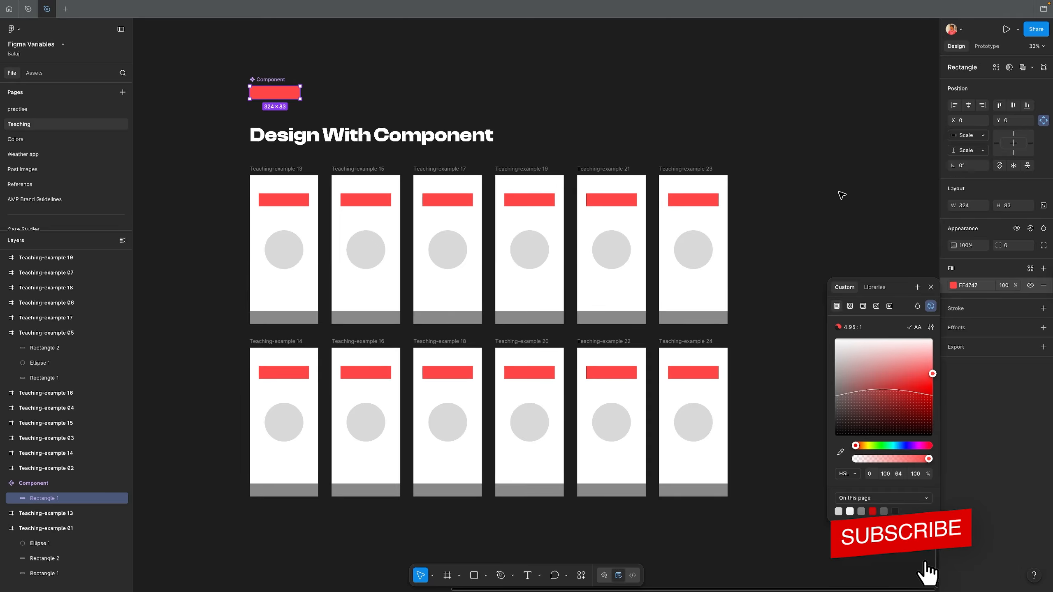
click(840, 194)
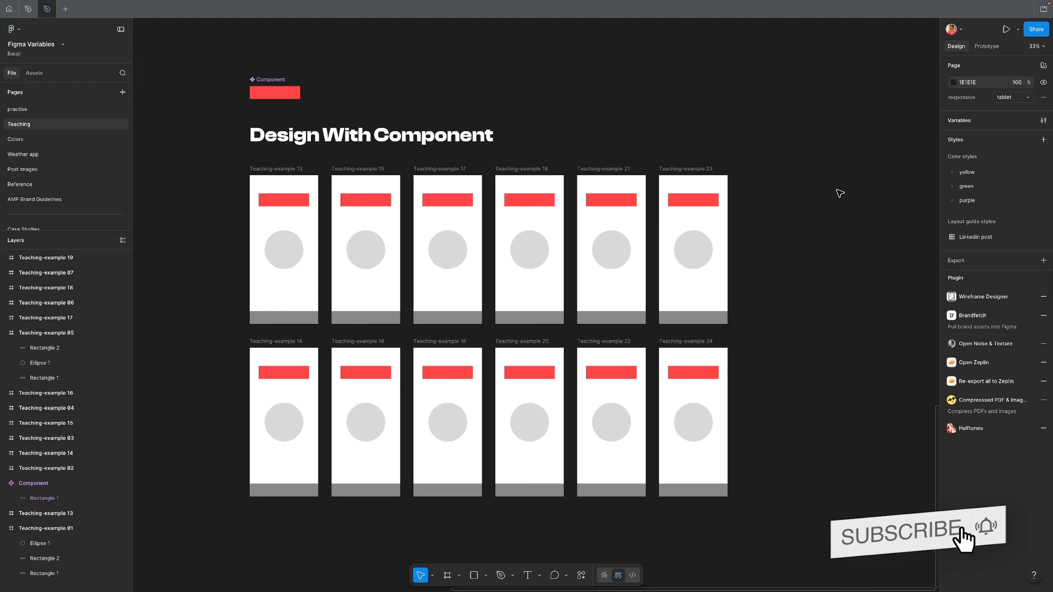
scroll(812, 225, down, 3)
scroll(477, 279, left, 5)
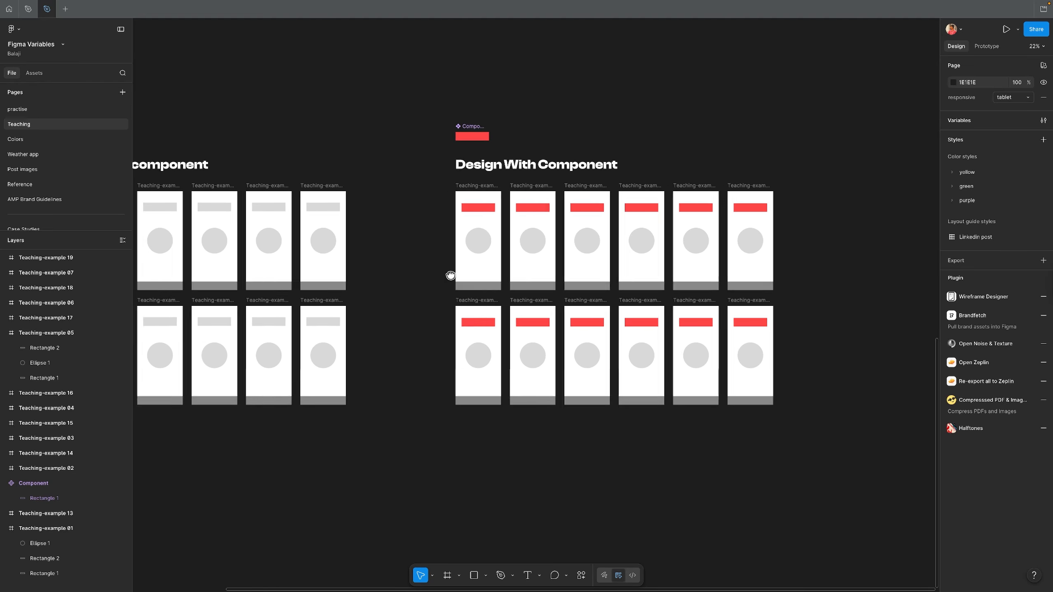
drag(152, 166, 515, 418)
click(515, 419)
drag(579, 433, 385, 471)
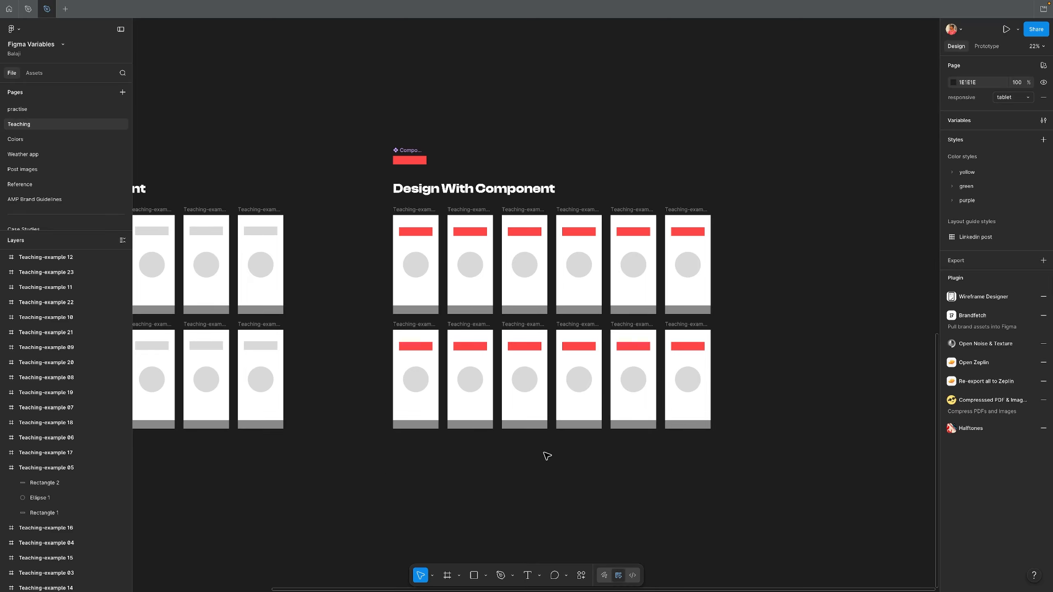
- Add a 1920 × 1080 frame from the Plugin / file cover preset in the empty canvas area beyond the component examples
scroll(717, 405, right, 5)
scroll(679, 349, right, 10)
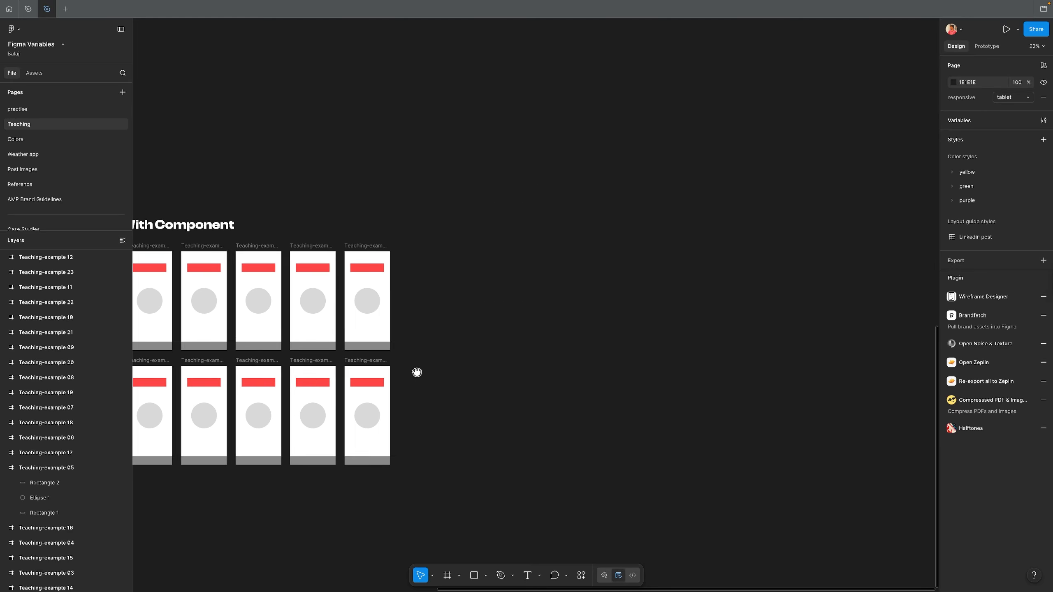
key(f)
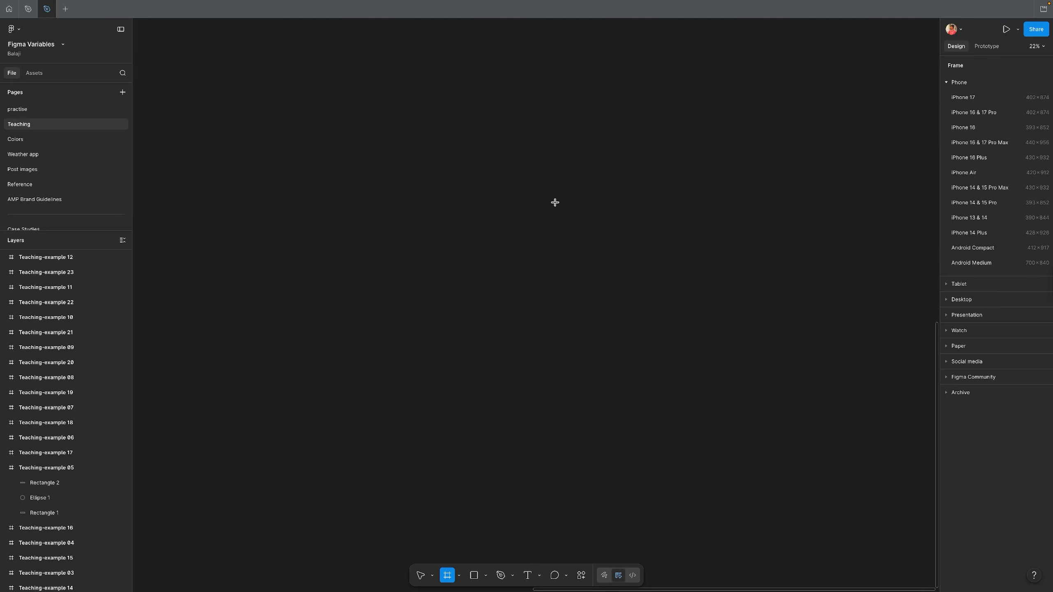
click(946, 379)
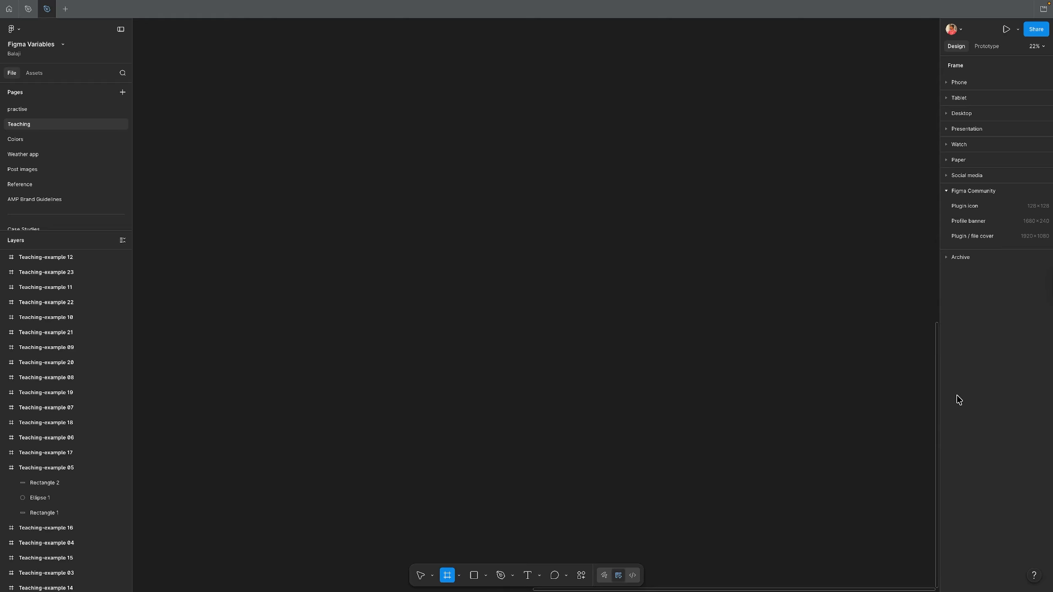
click(972, 236)
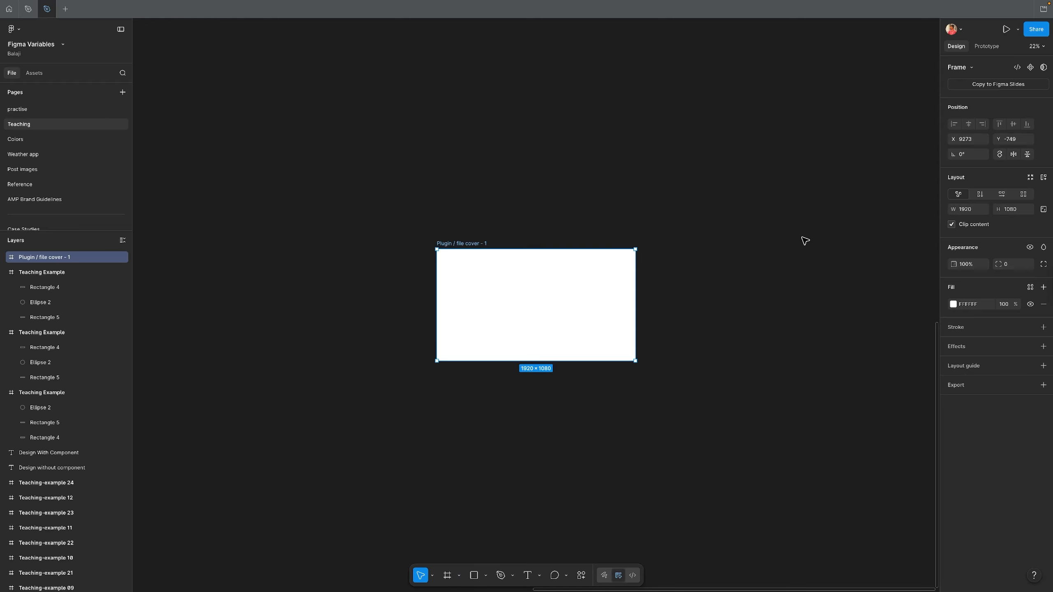
scroll(501, 258, down, 2)
scroll(502, 259, up, 5)
scroll(572, 311, up, 5)
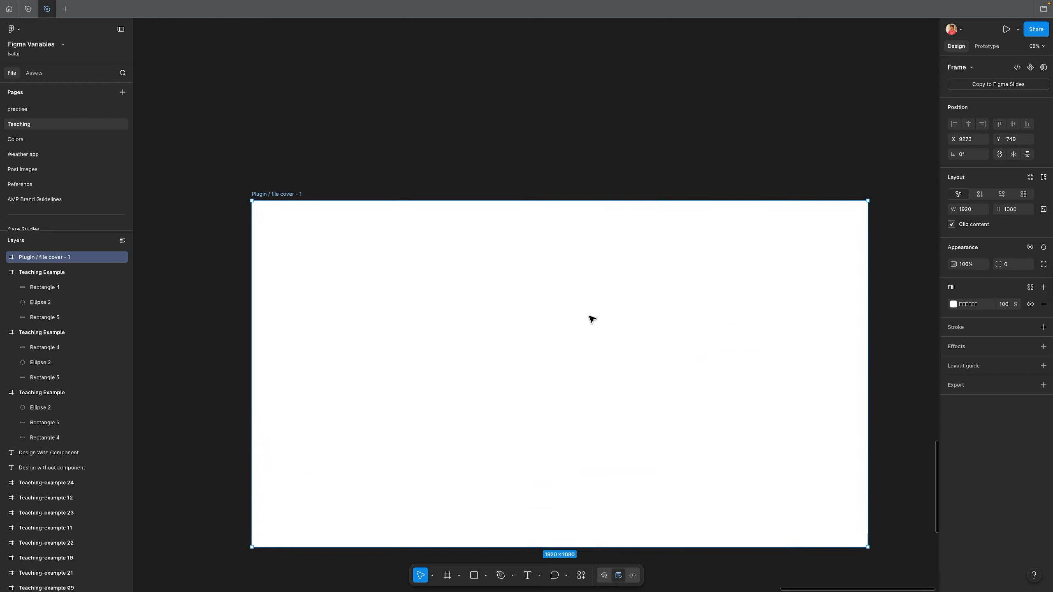
drag(590, 317, 515, 250)
click(428, 90)
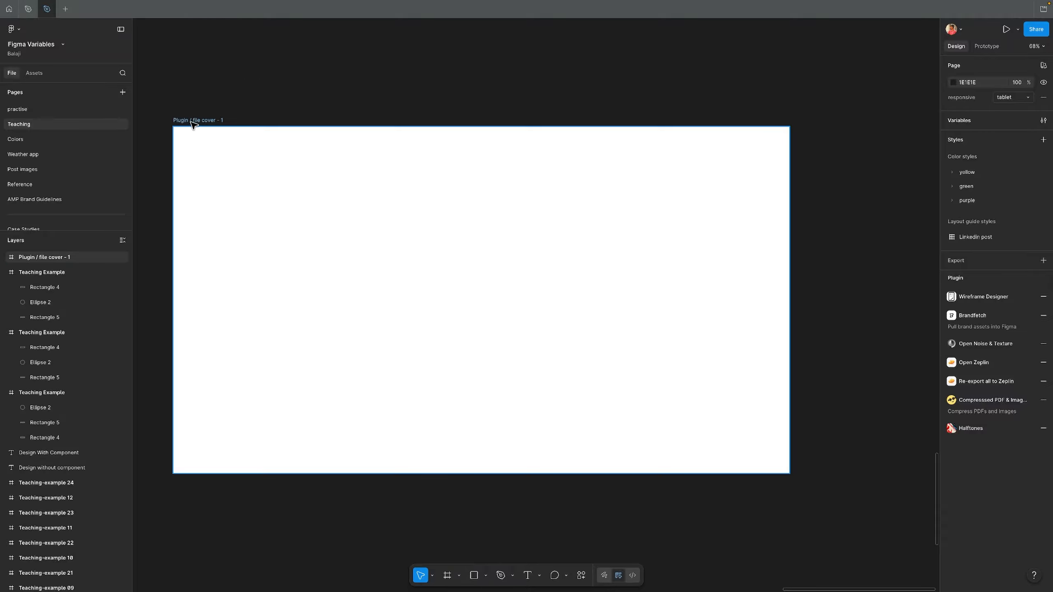
- Set the file cover frame's fill to the light grey hex value ee
drag(193, 122, 224, 126)
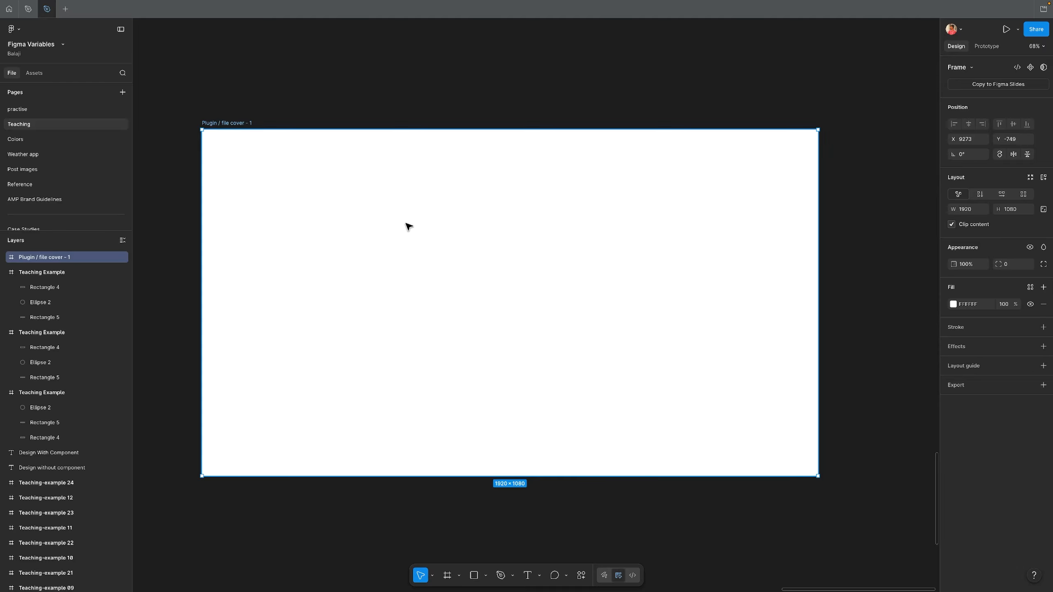
click(962, 307)
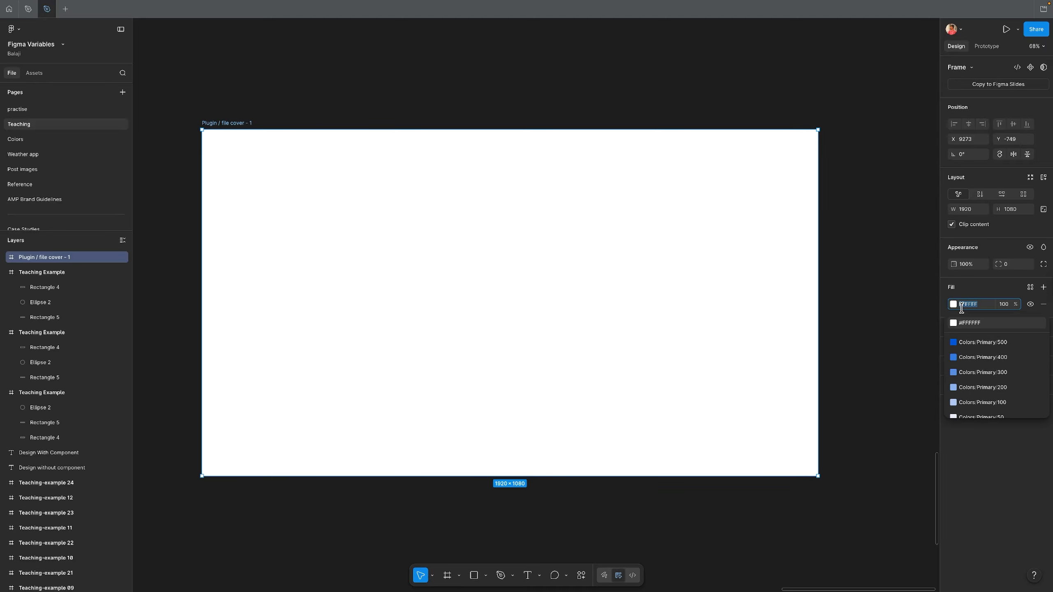
text(ee)
key(Return)
- Draw a white navigation bar frame inside the cover, spanning its full width along the top edge
key(f)
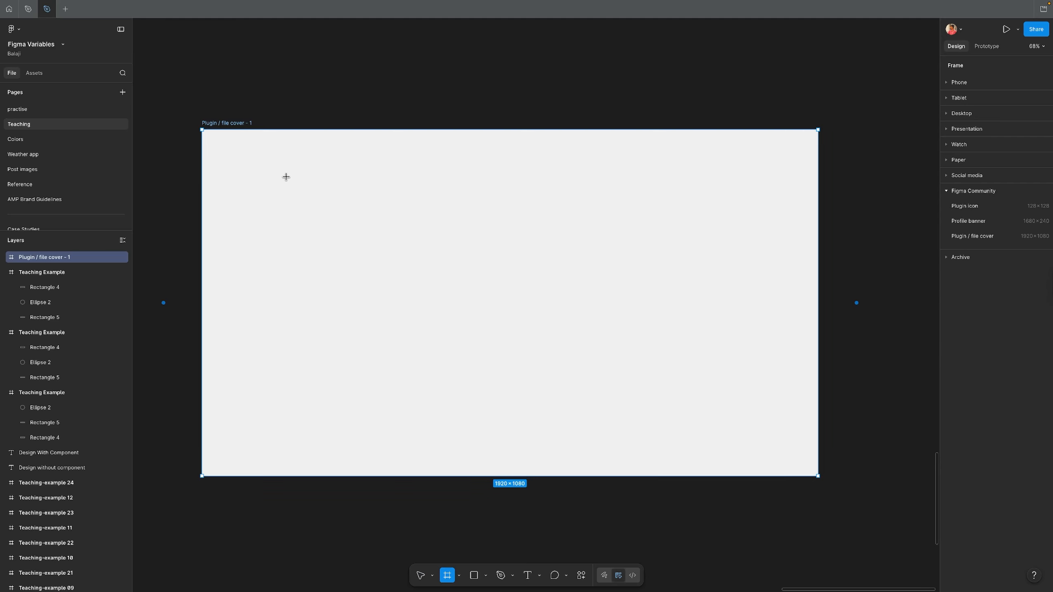
drag(283, 168, 811, 190)
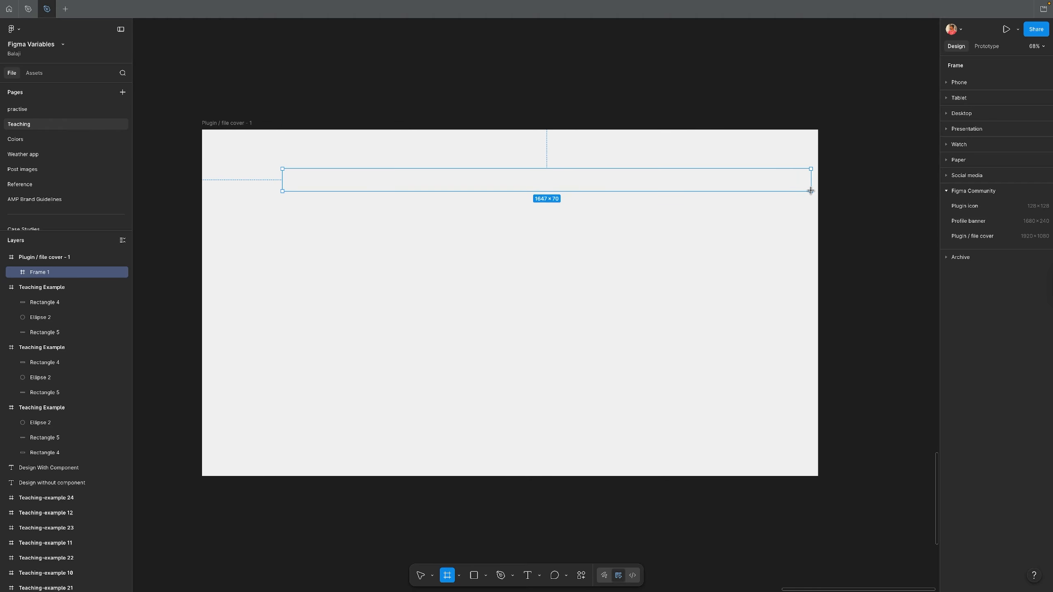
drag(811, 191, 817, 191)
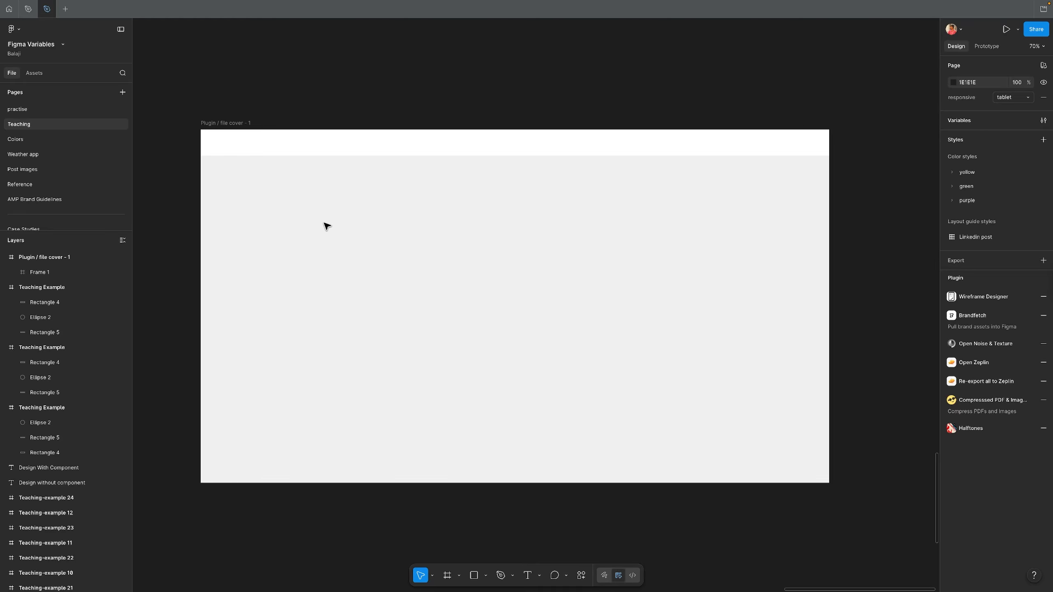
- Insert the IPSUM logo using the Logoipsum plugin
key(ctrl+k)
text(lgo)
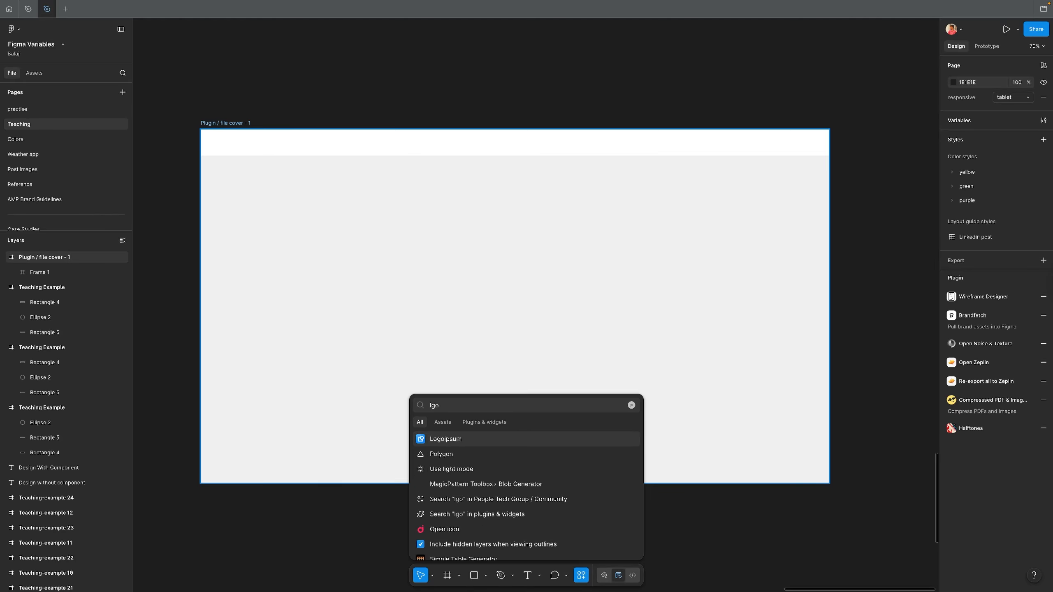
click(452, 439)
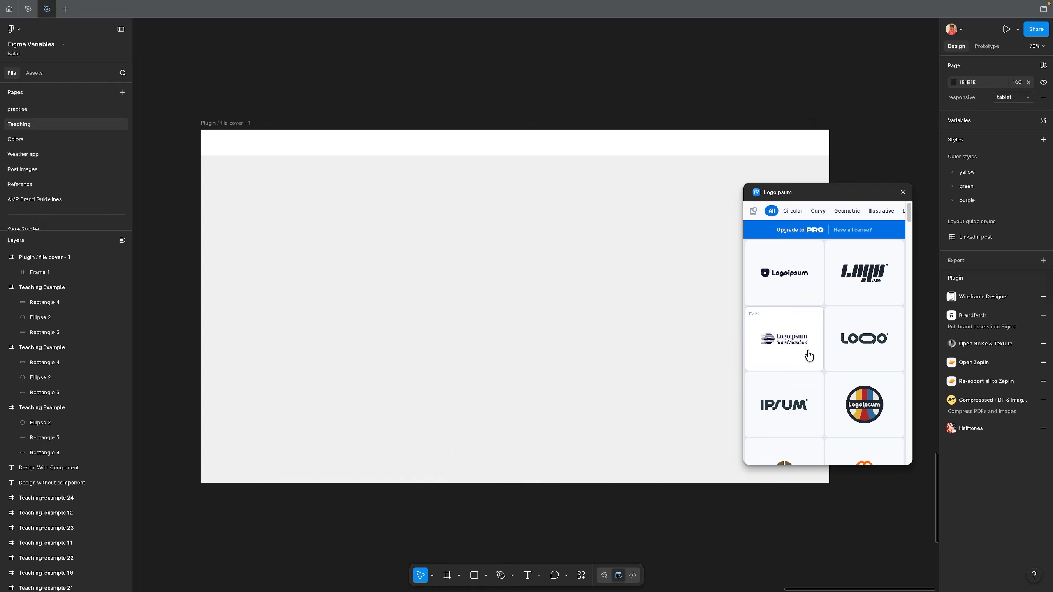
click(798, 410)
click(904, 192)
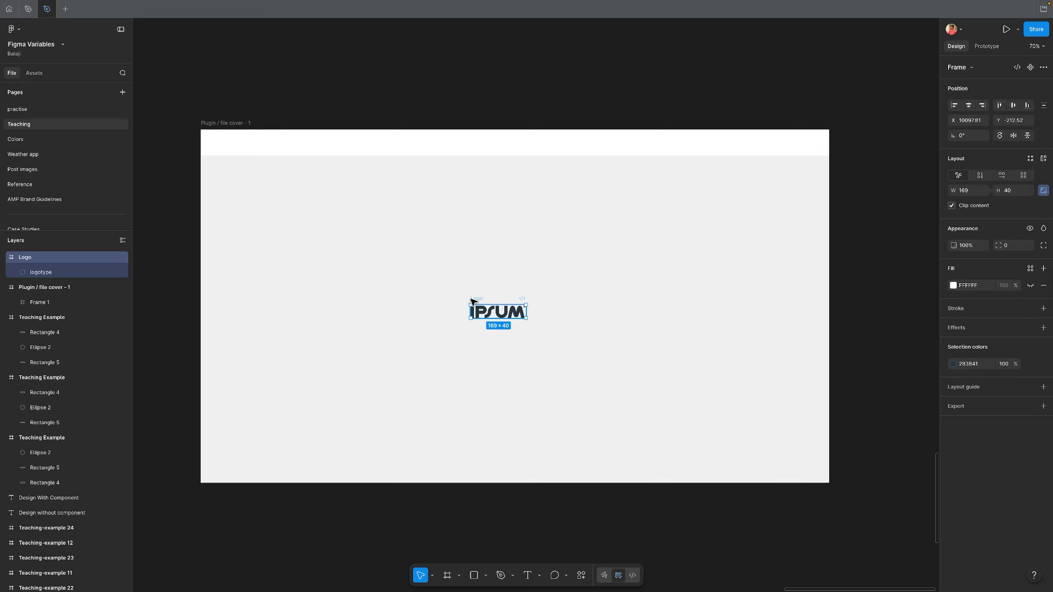
- Place the IPSUM logo near the left end of the navigation bar, scaled to 113 × 27 and vertically centred
drag(475, 307, 290, 146)
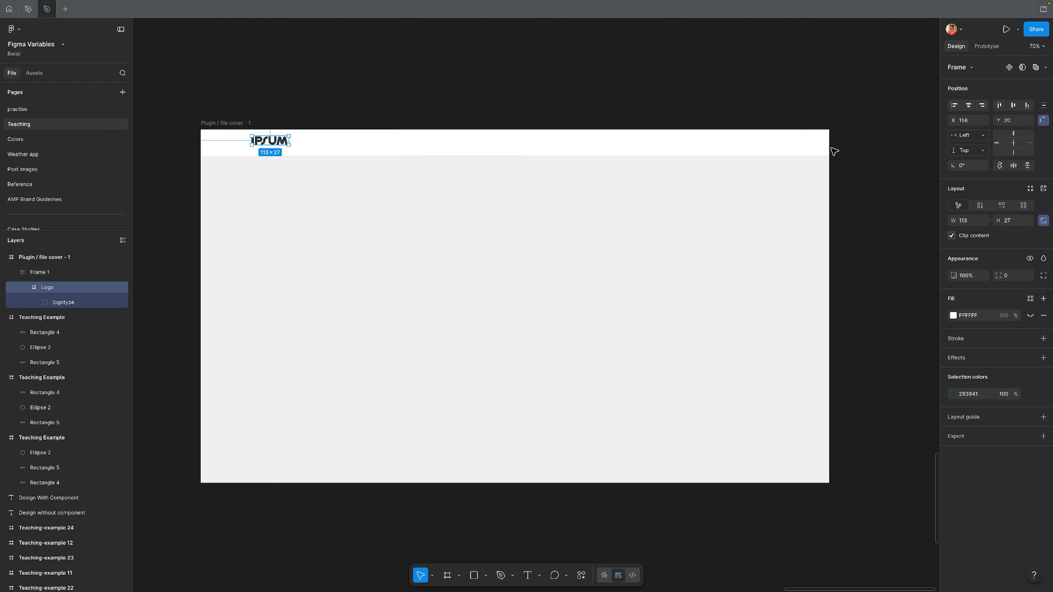
click(1015, 107)
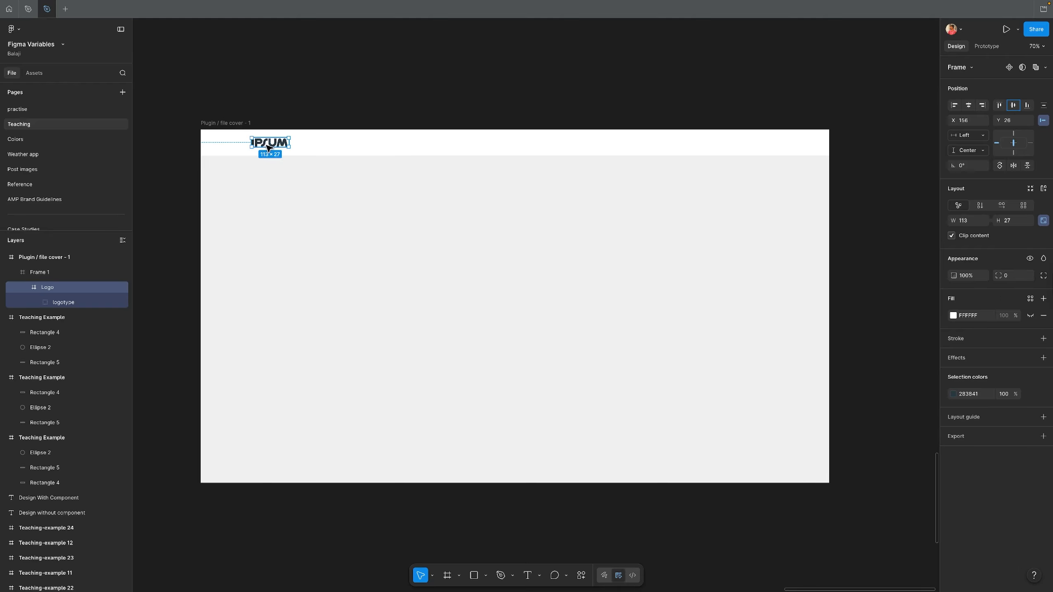
drag(267, 143, 252, 143)
click(329, 215)
scroll(344, 233, up, 1)
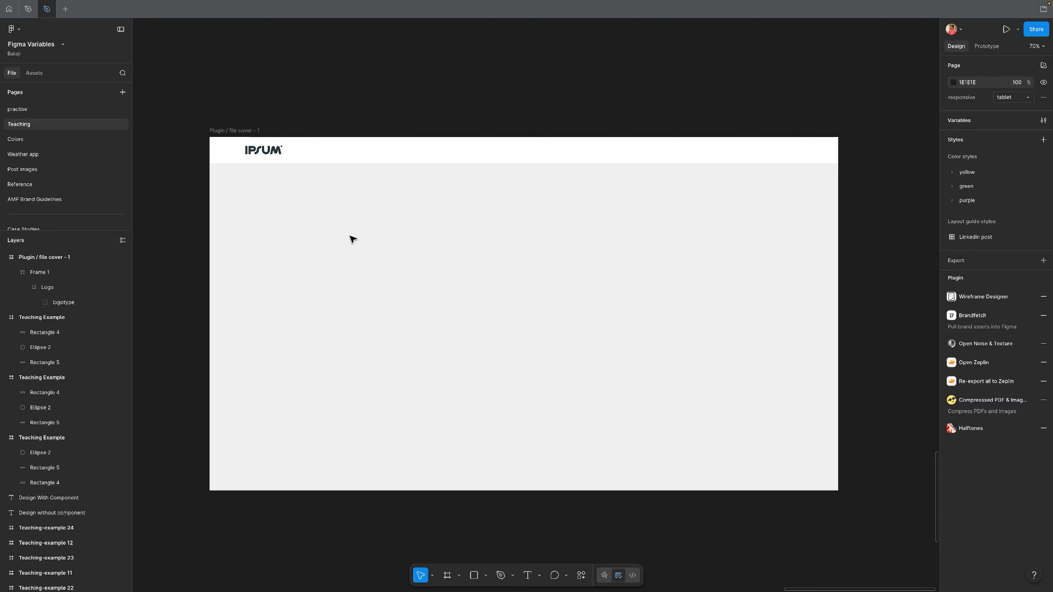
- Create the text "Home" and move it into the navigation bar to the right of the logo
key(t)
click(414, 223)
text(H)
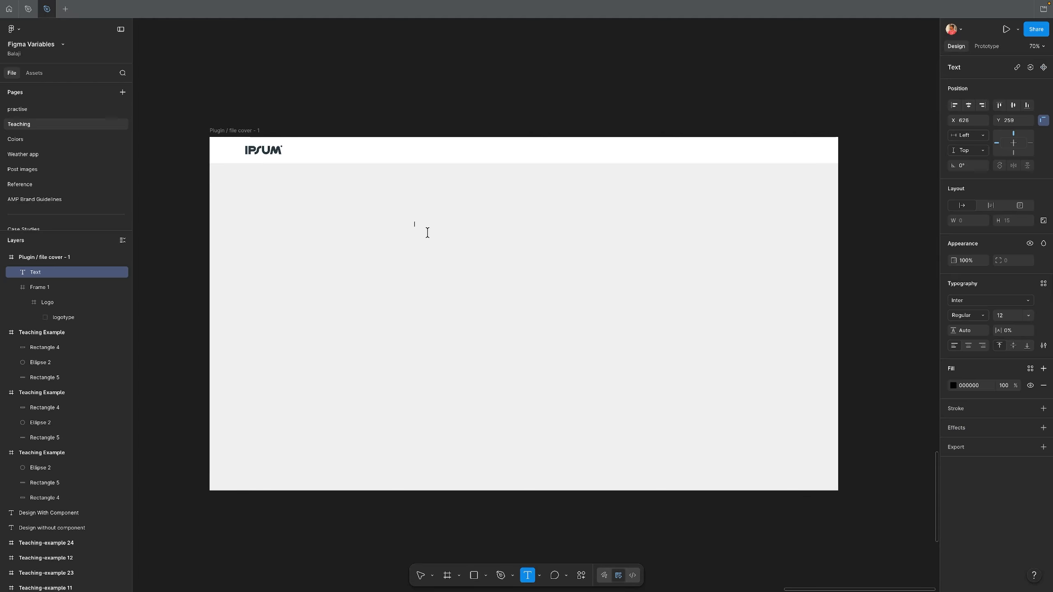
key(Escape)
text(ome)
key(Escape)
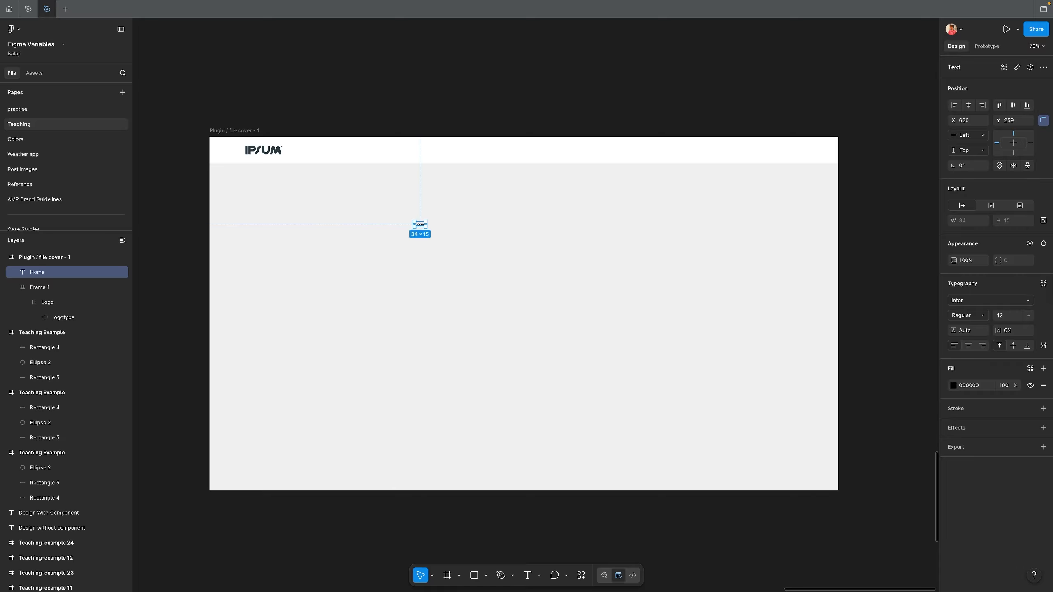
drag(423, 224, 438, 155)
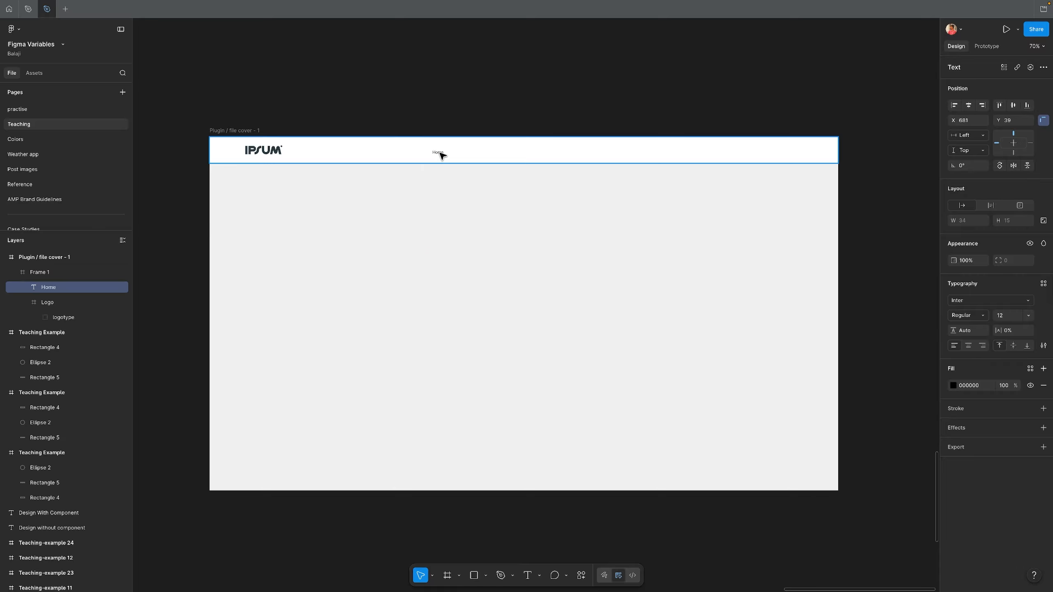
- Set the Home text to Medium weight, size 16, and centre it vertically in the navigation bar
key(shift+2)
click(976, 316)
click(970, 326)
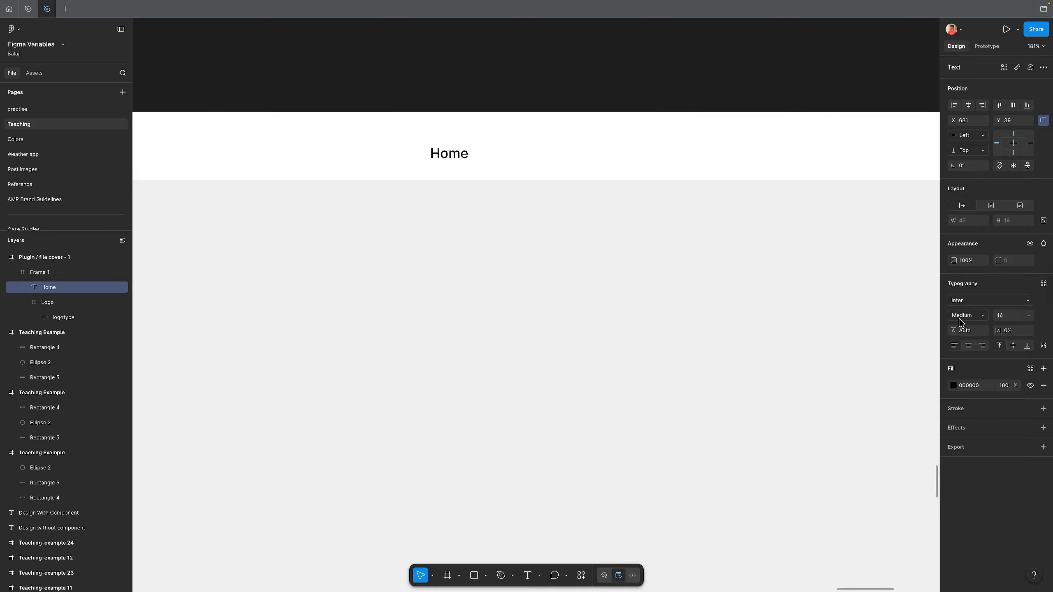
drag(452, 155, 452, 148)
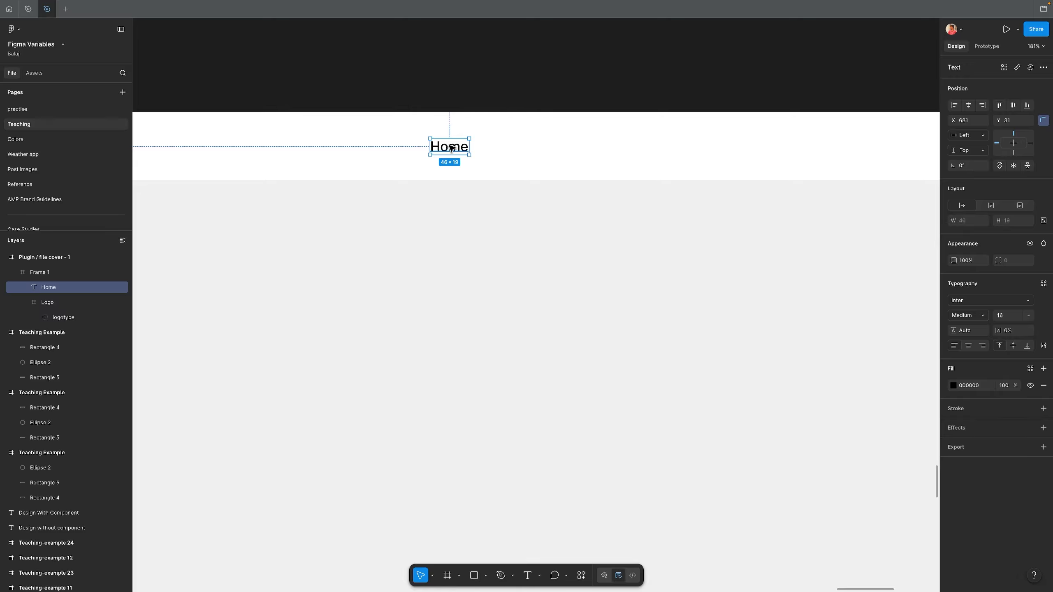
scroll(451, 148, down, 5)
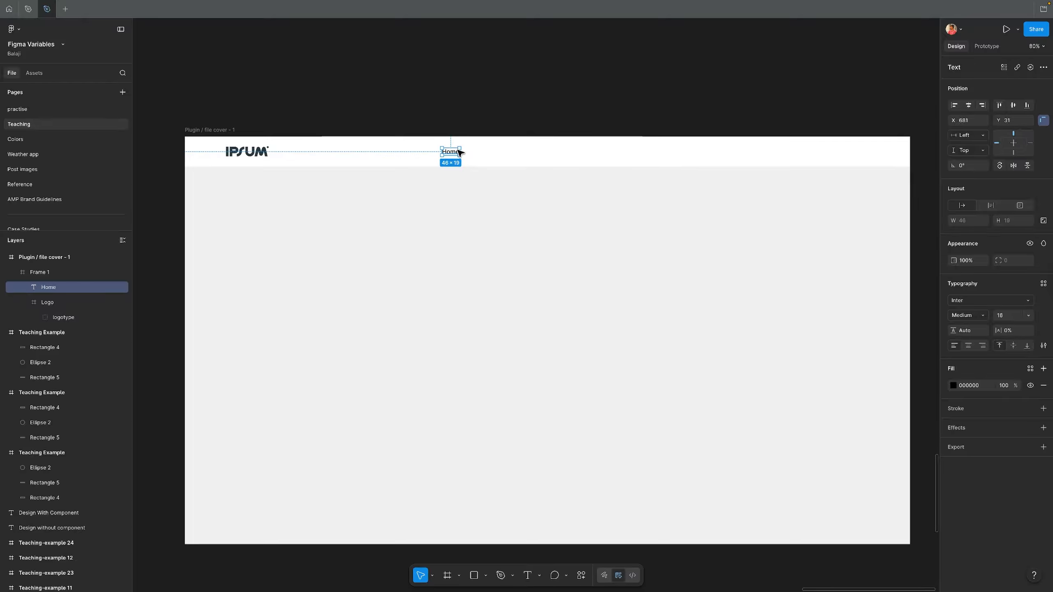
- Move the Home text out of the navigation bar onto the empty canvas above the cover
drag(455, 154, 285, 72)
scroll(357, 164, up, 5)
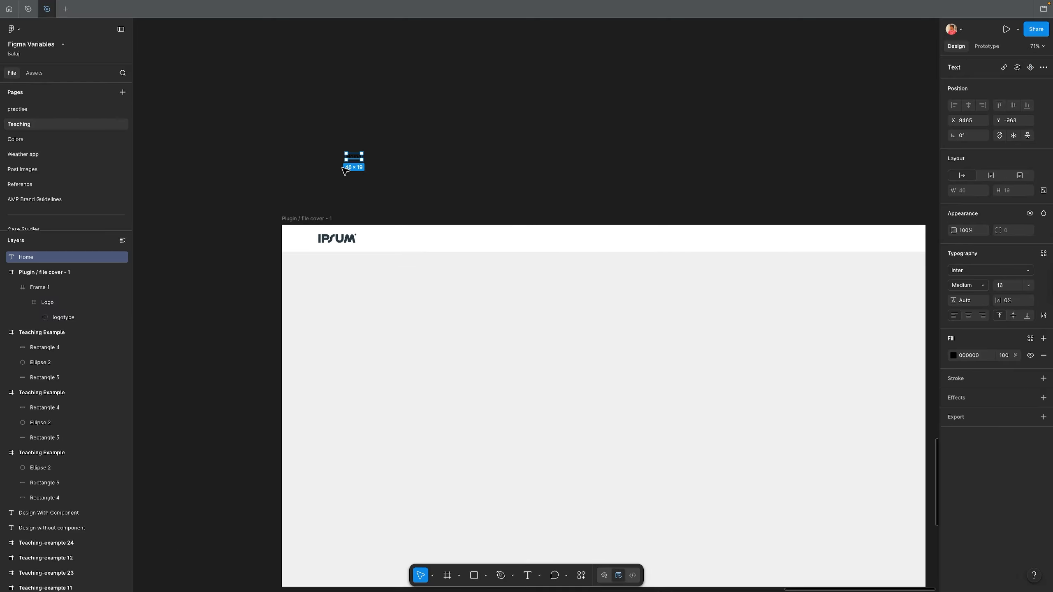
drag(365, 148, 323, 177)
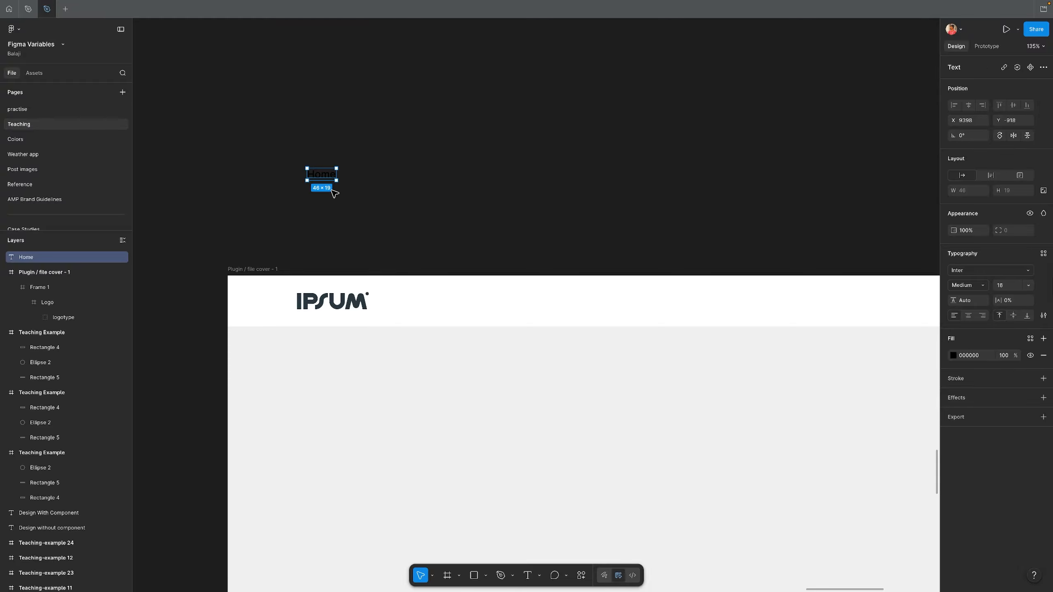
- Wrap the Home text in an auto layout frame with 14 horizontal padding, 12 vertical padding and a corner radius of 5
key(shift+a)
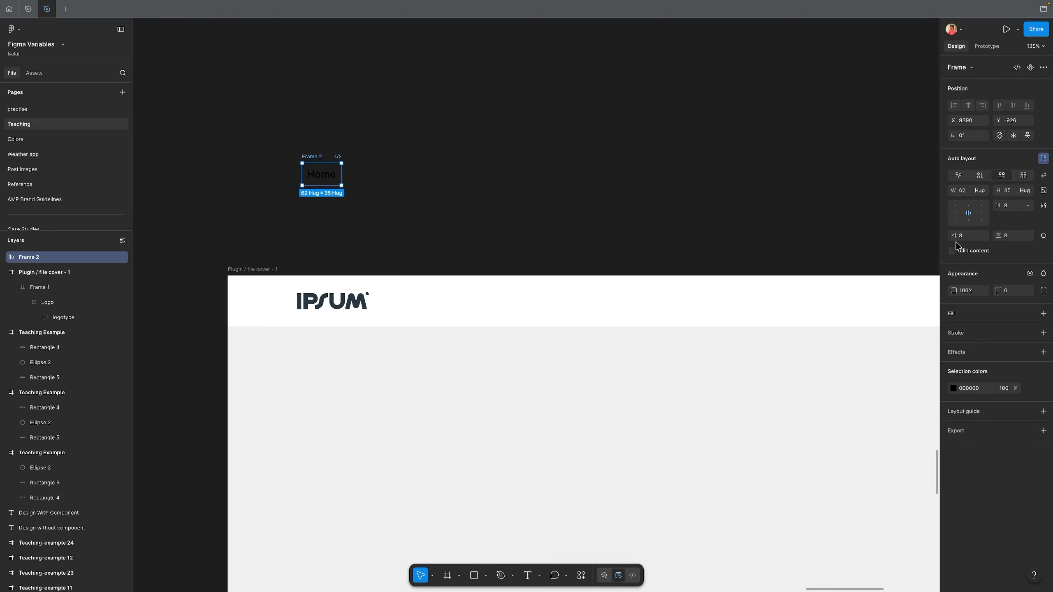
click(1014, 237)
text(11)
key(Return)
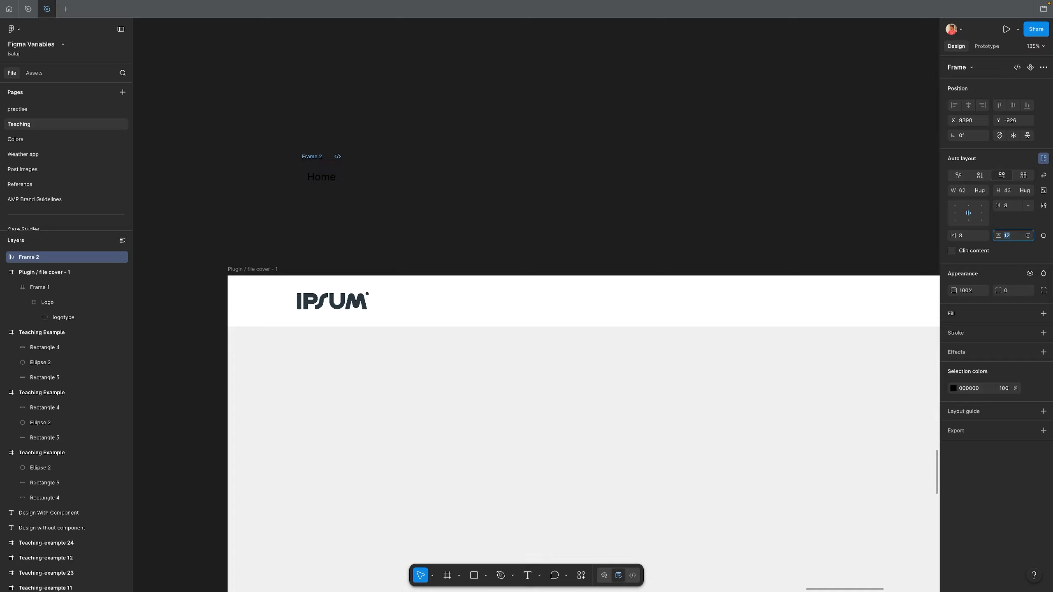
click(971, 239)
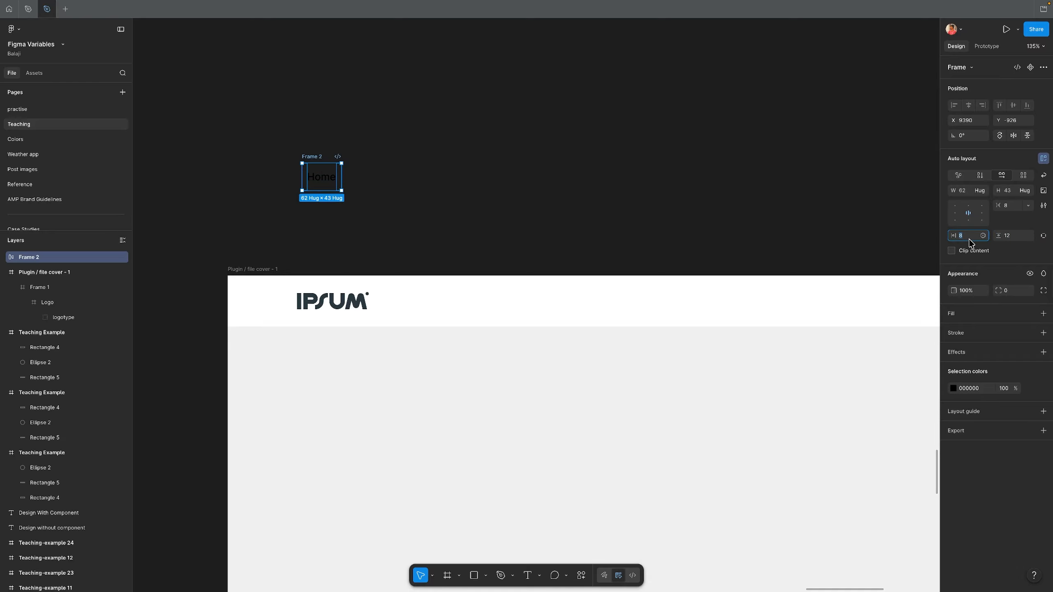
text(14)
key(Return)
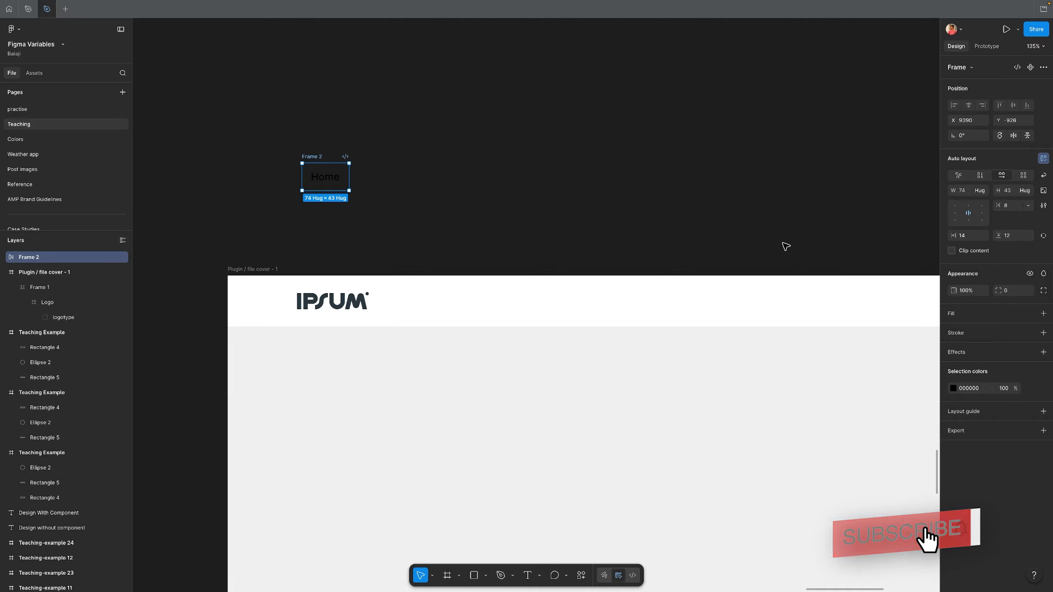
click(1016, 292)
text(5)
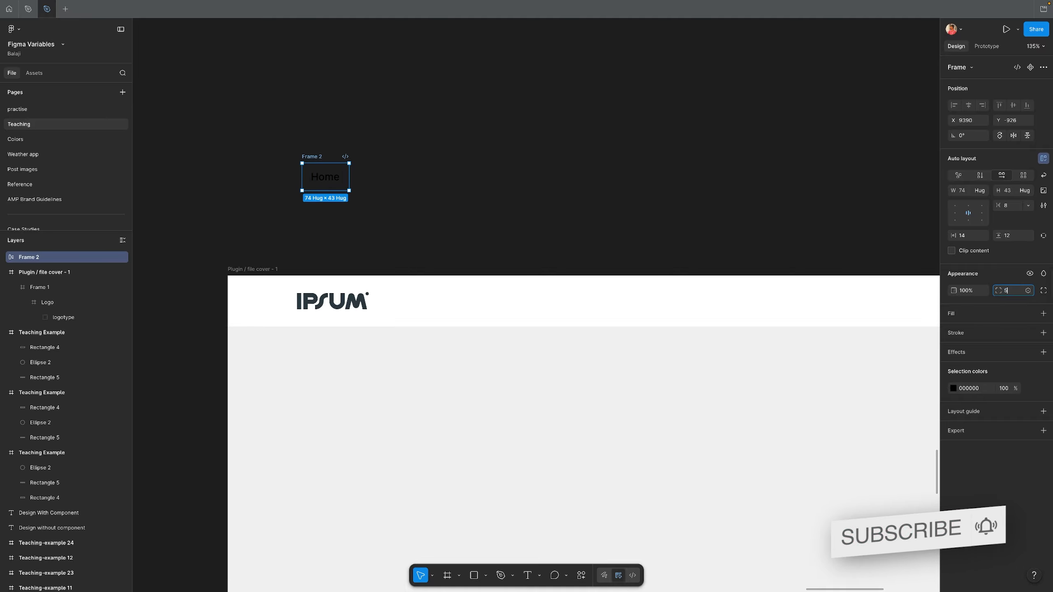
key(Return)
- Duplicate the Home frame just below the original and give the copy an F5F5F5 fill
mouse_move(316, 157)
mouse_down()
mouse_move(305, 109)
mouse_move(306, 179)
mouse_move(304, 162)
mouse_up()
click(951, 314)
click(953, 331)
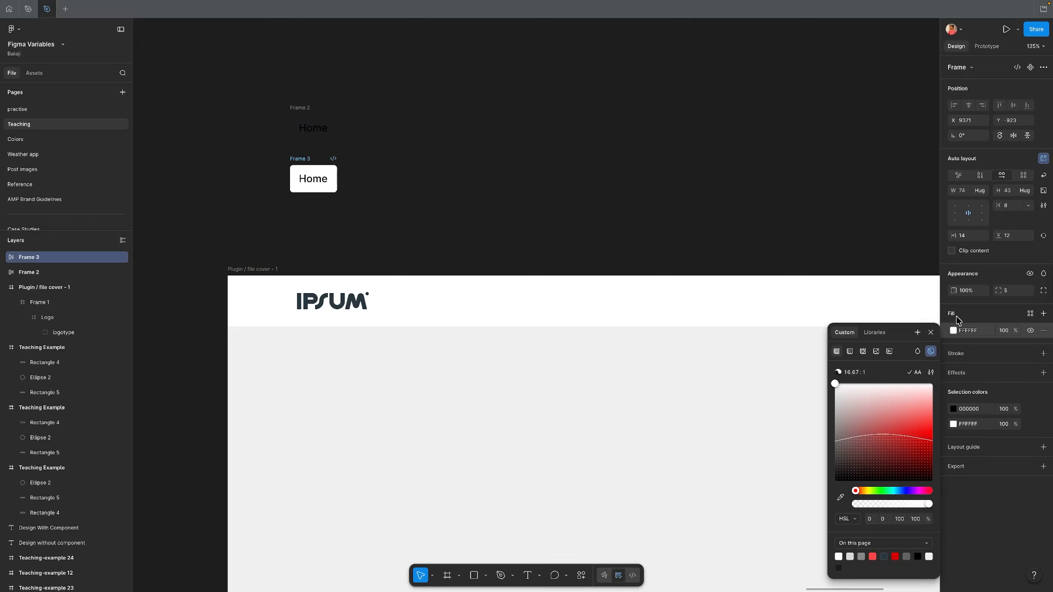
click(968, 330)
text(f)
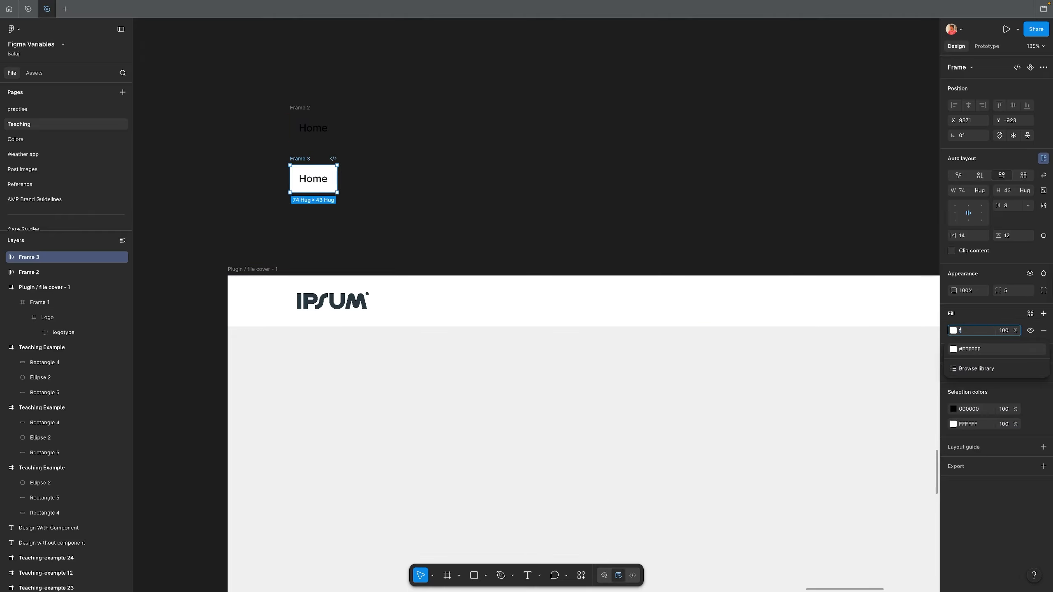
text(3)
key(Return)
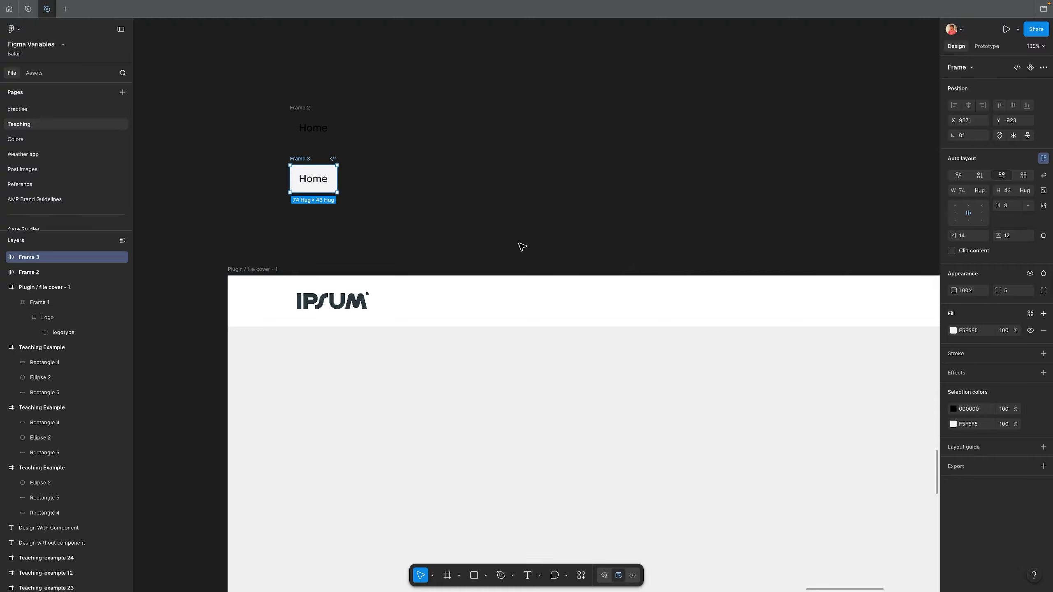
- Change the Home text inside the filled copy to a bolder font weight
click(514, 242)
click(315, 183)
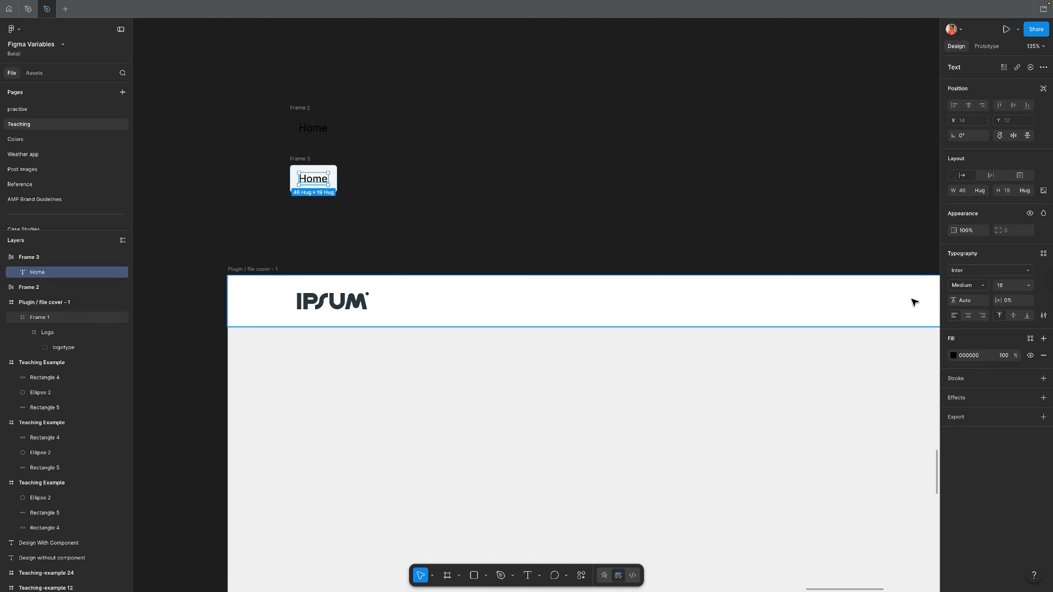
click(958, 290)
click(962, 317)
click(491, 181)
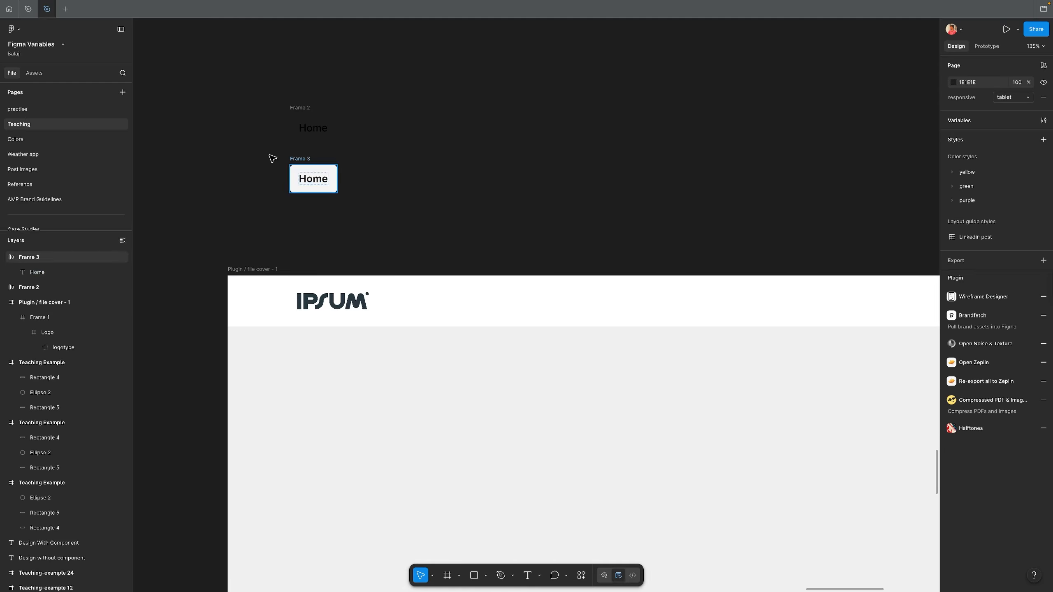
- Combine the two Home frames into a component set
drag(245, 87, 401, 260)
click(370, 186)
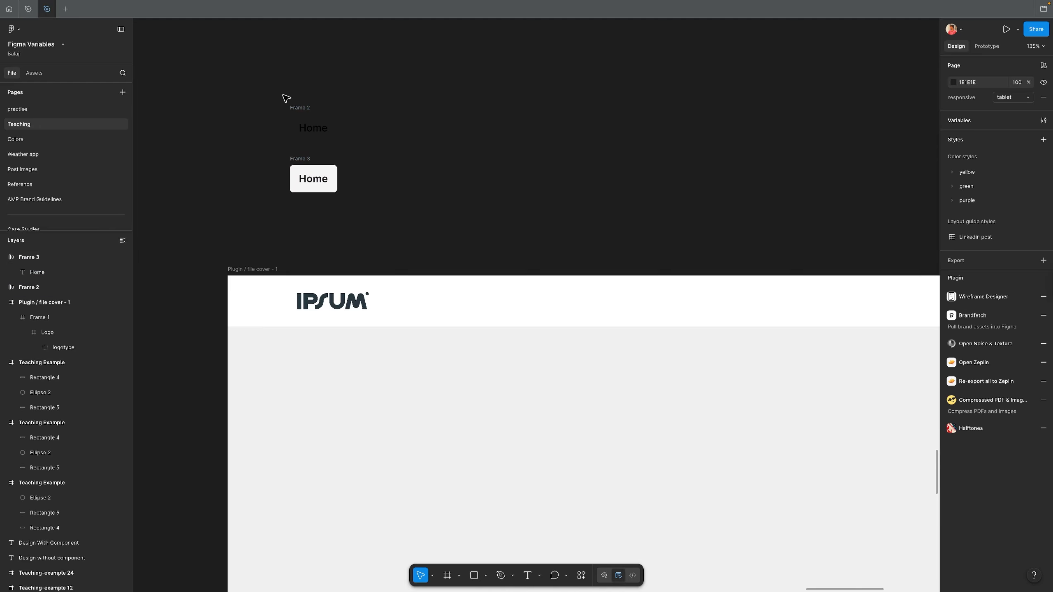
drag(272, 81, 392, 240)
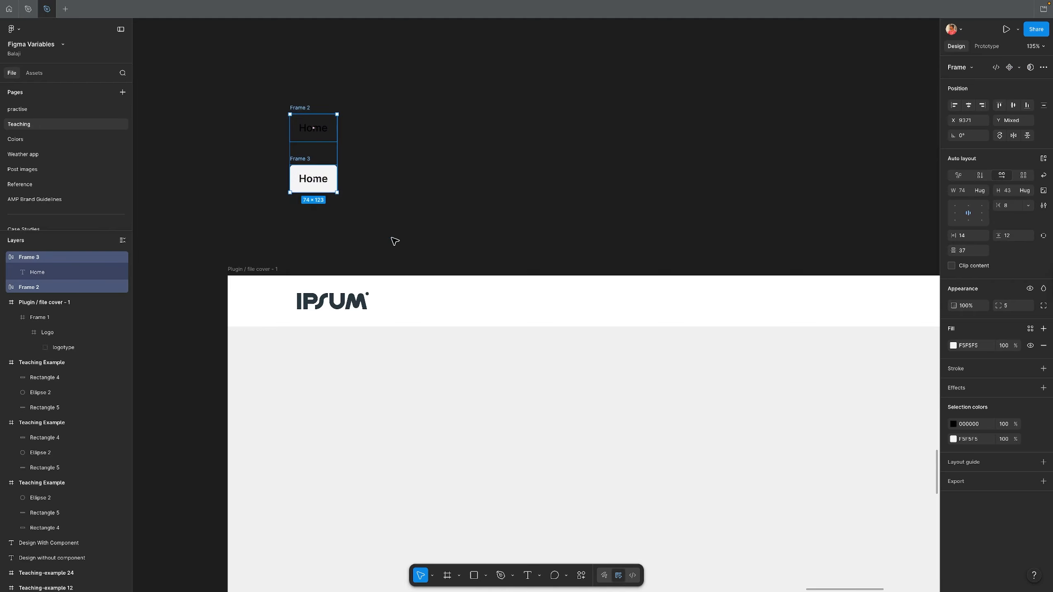
click(1019, 68)
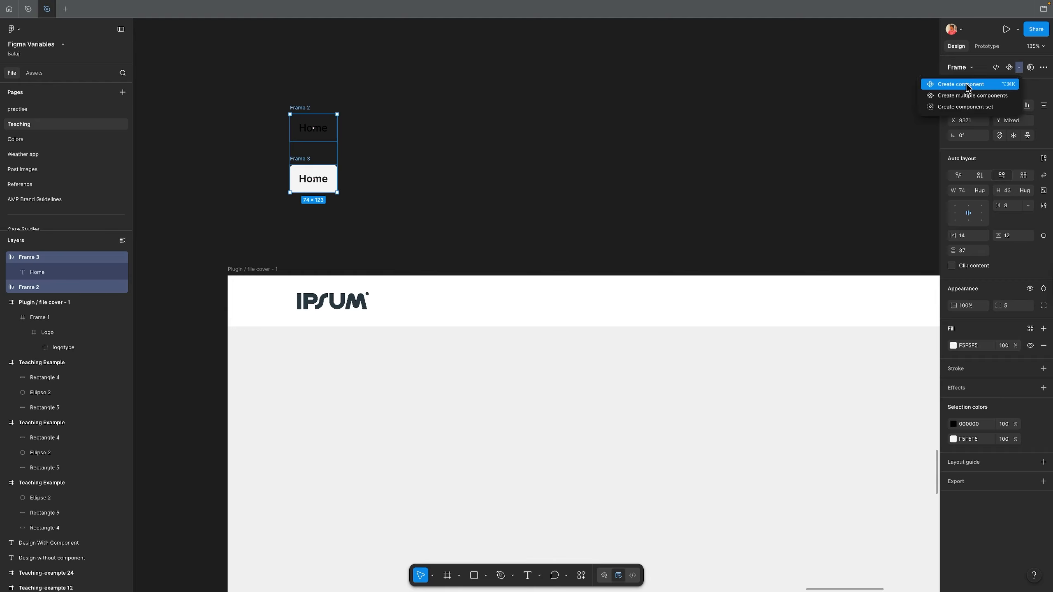
click(953, 107)
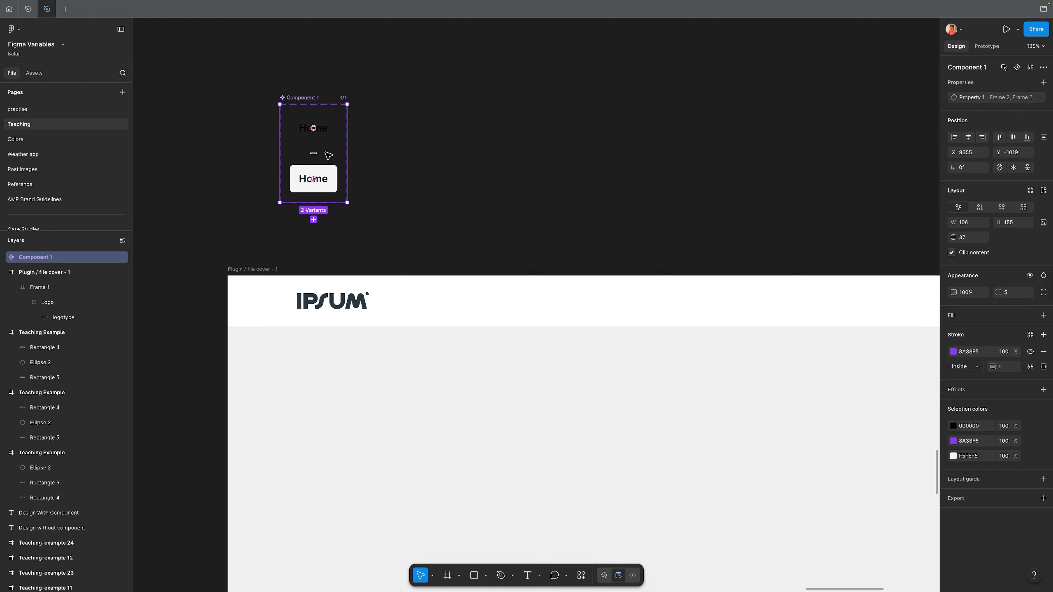
- Rename the component set as "Menu items"
click(326, 140)
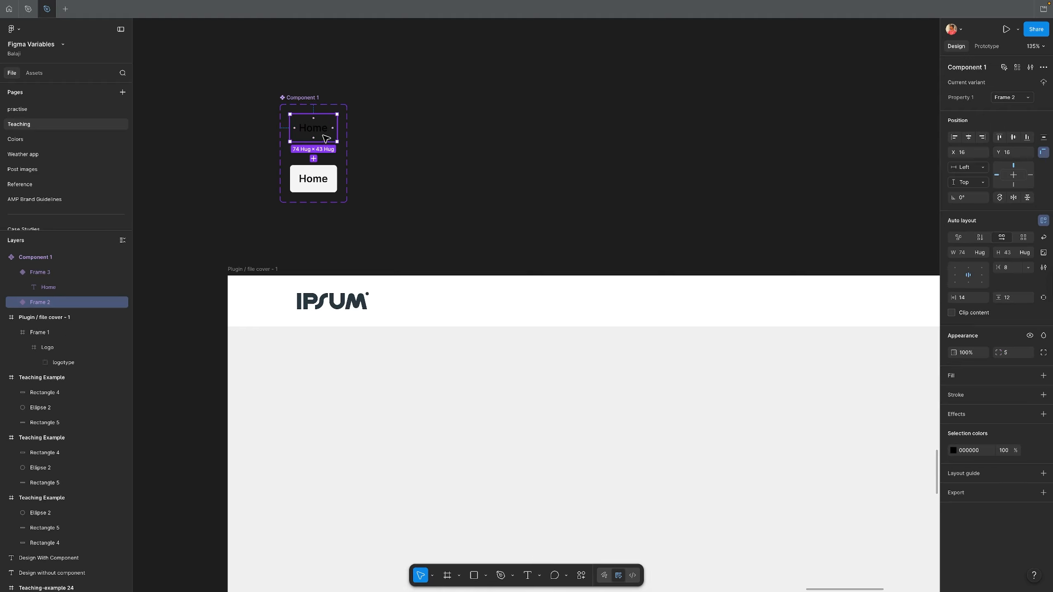
click(295, 96)
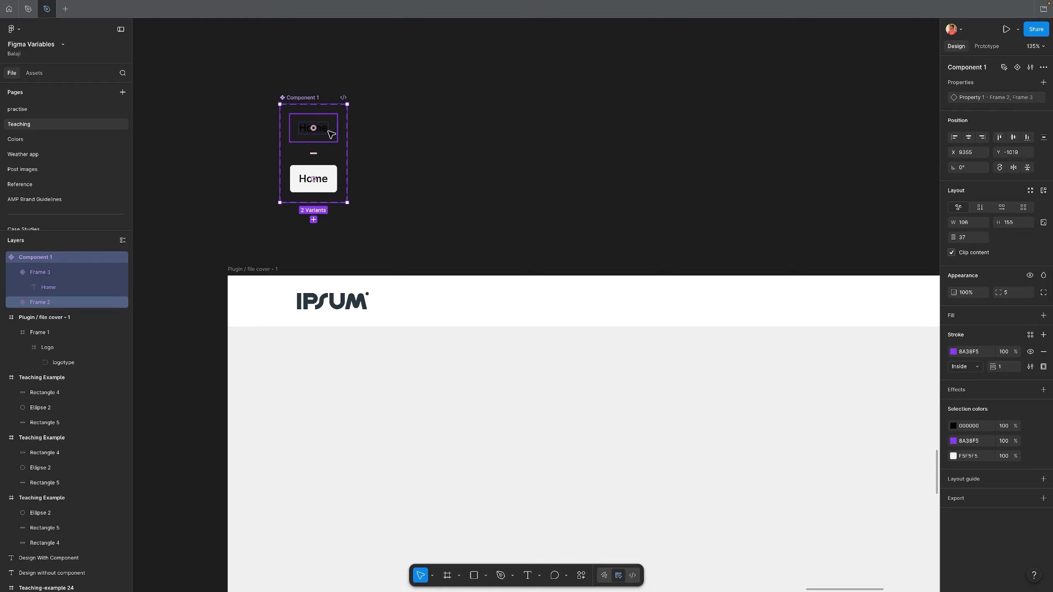
double_click(316, 98)
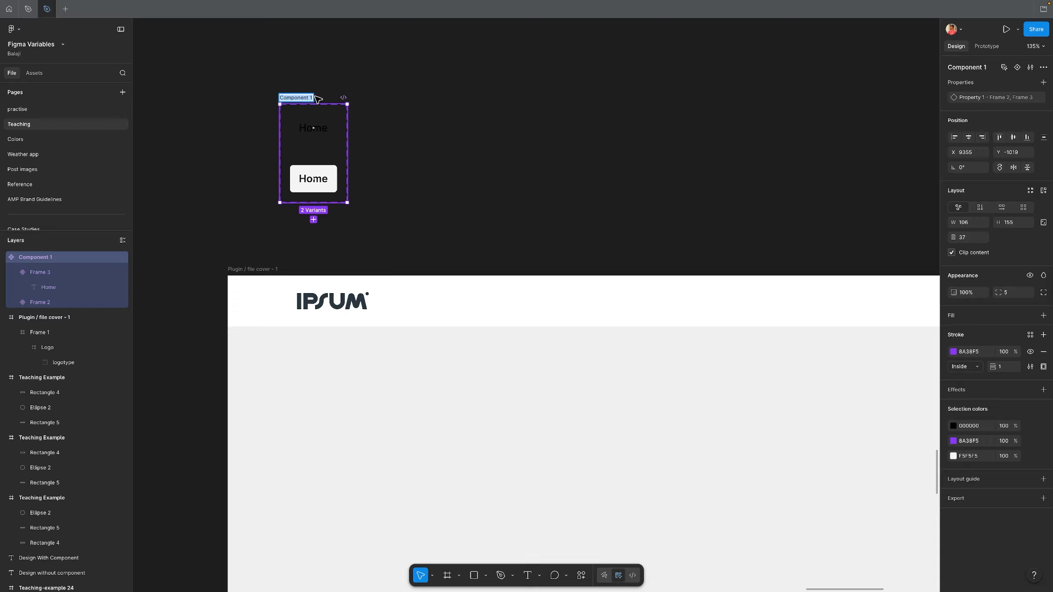
text(Menu items)
key(Return)
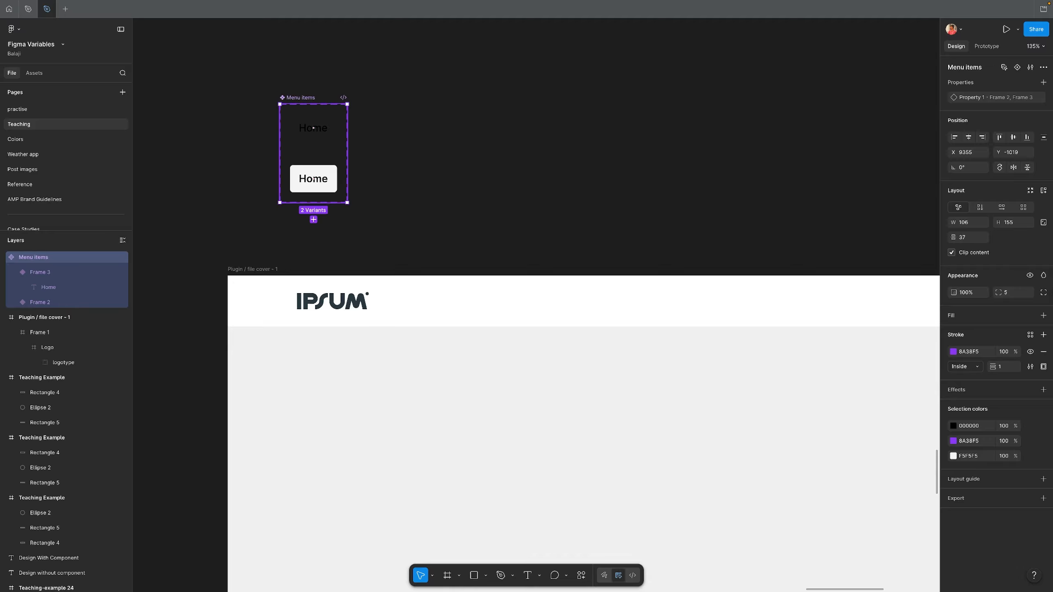
- Name the unfilled variant "Default" and the filled variant "On hover" through their Property 1 values
click(329, 178)
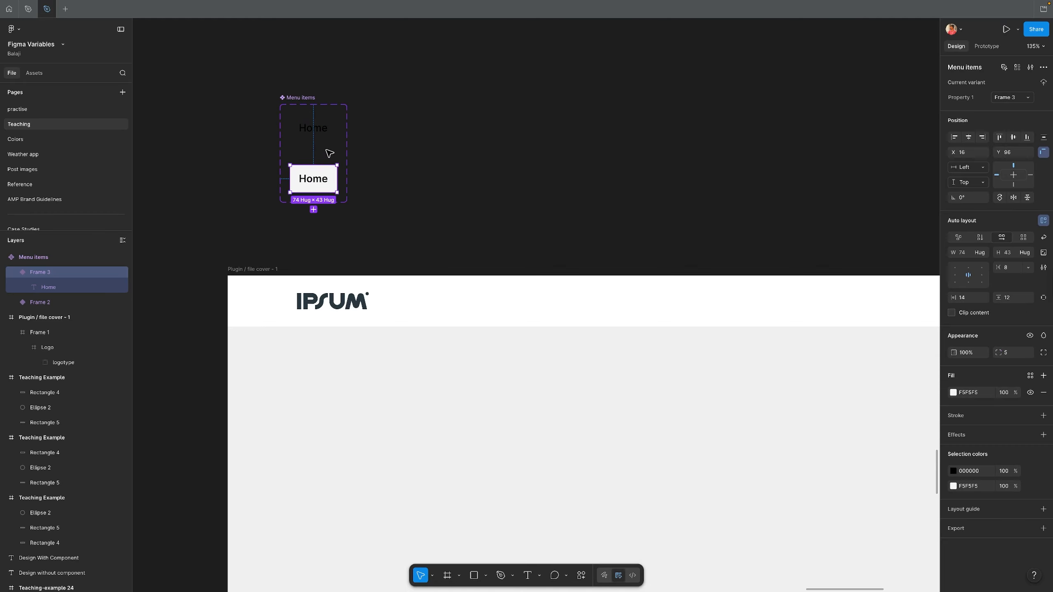
click(329, 139)
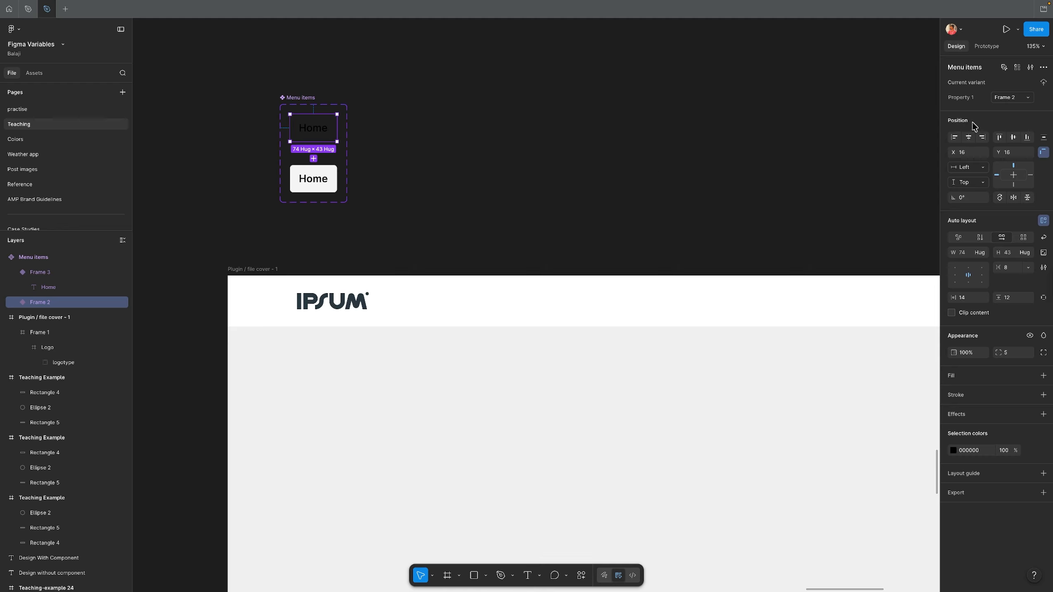
click(1003, 99)
text(Default)
key(Return)
click(335, 184)
click(1014, 99)
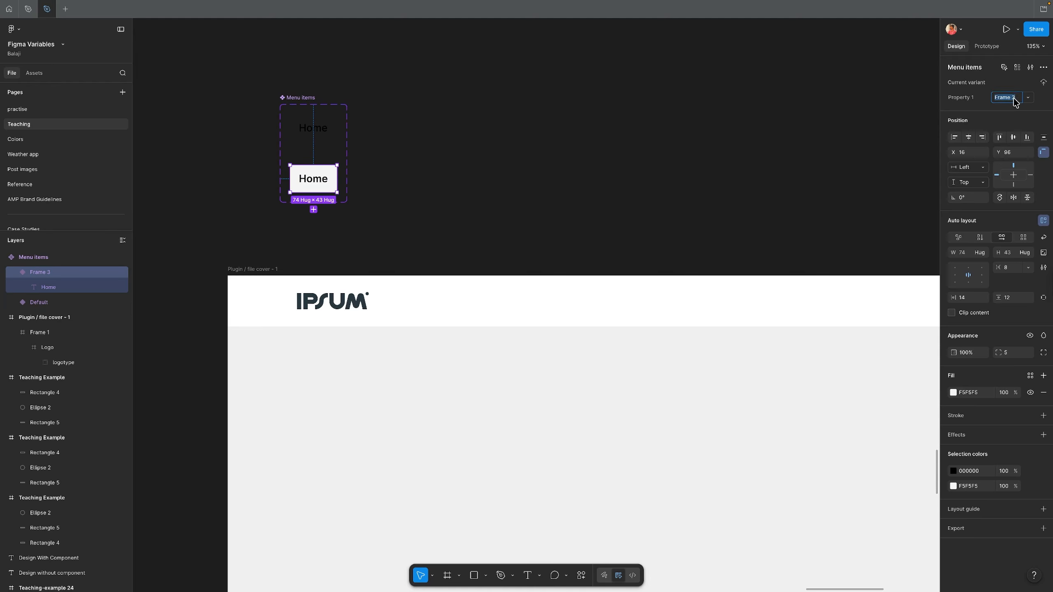
text(On hover)
key(Return)
click(519, 169)
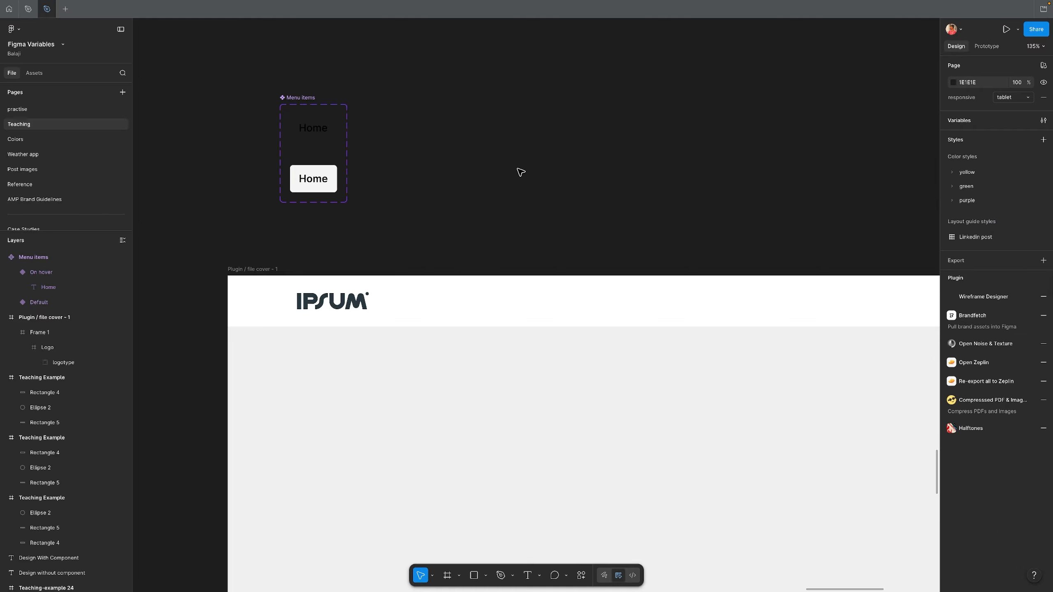
- Add a While hovering interaction that changes the Default variant to On hover with Smart animate
click(309, 126)
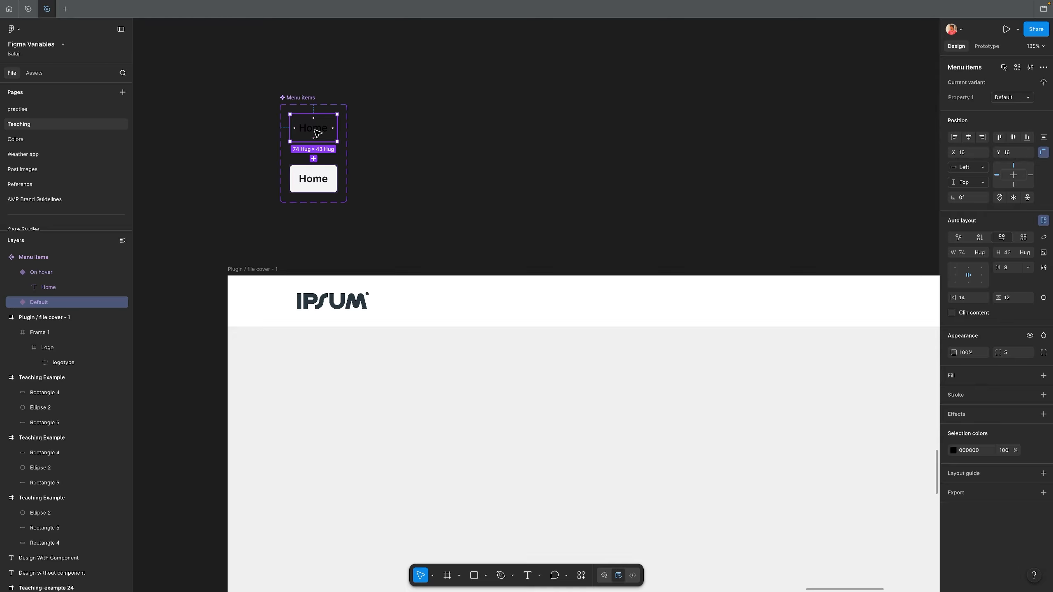
key(shift+e)
drag(338, 128, 317, 185)
click(322, 209)
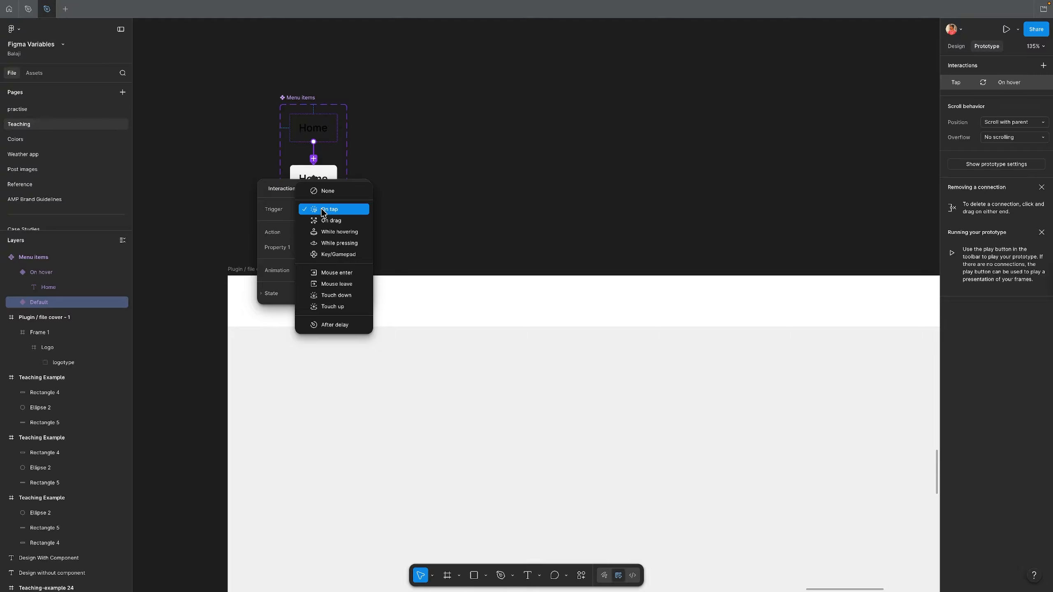
click(332, 231)
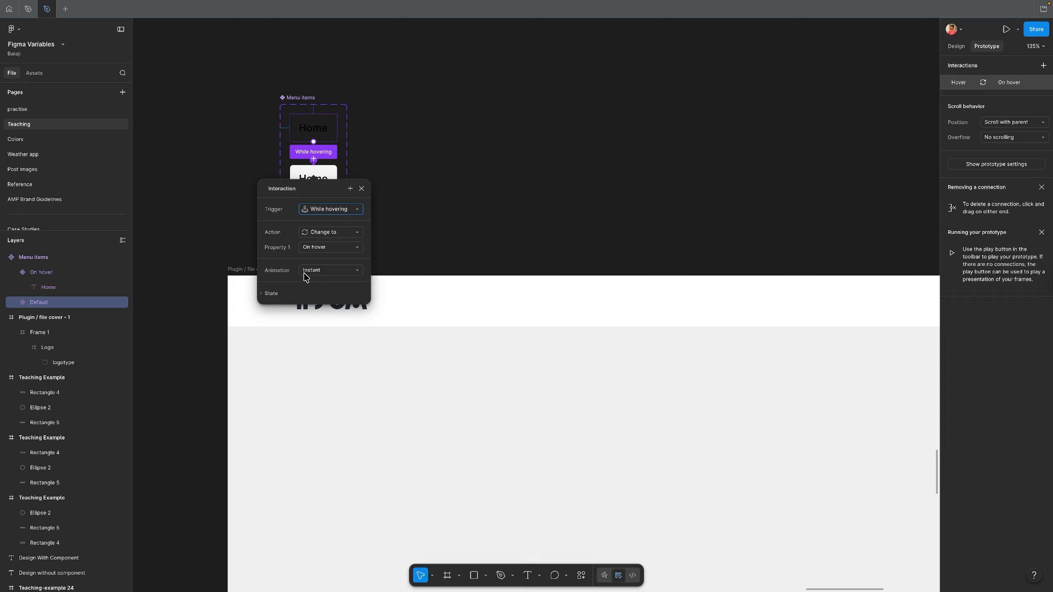
click(324, 275)
click(332, 292)
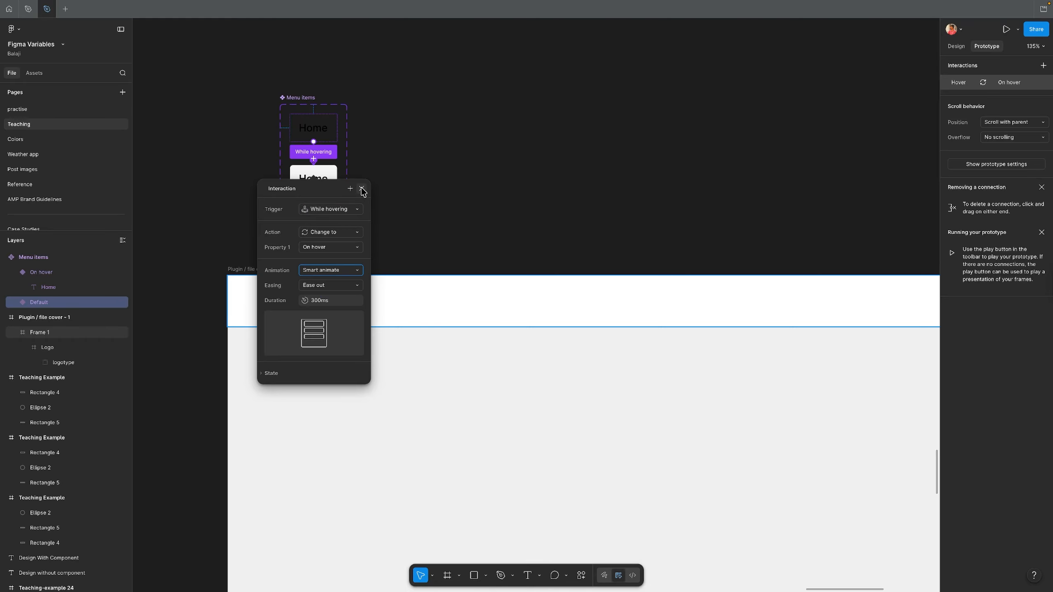
click(362, 189)
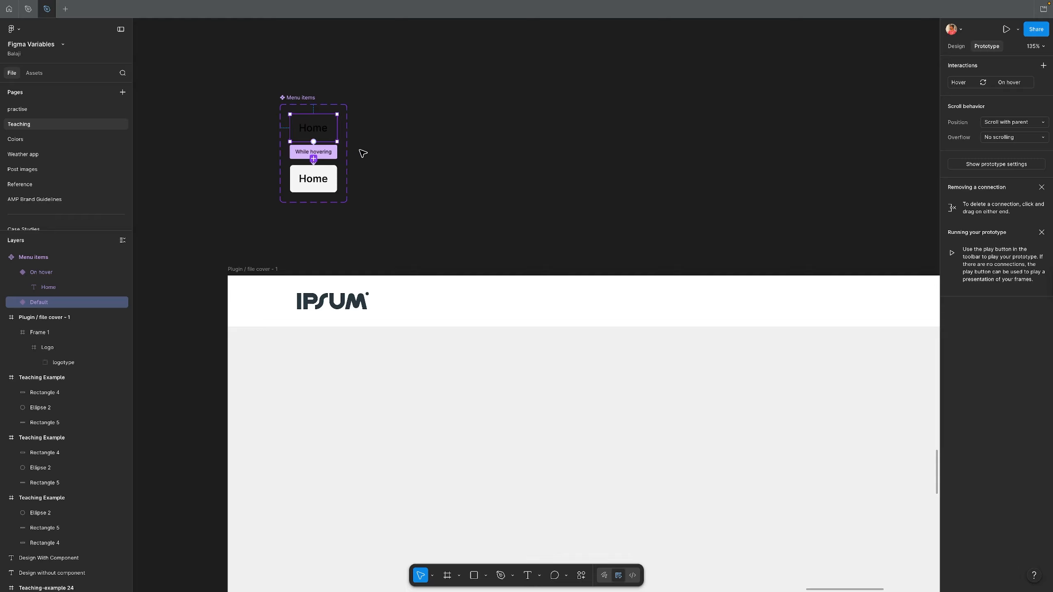
- Place an instance of the Default variant in the navigation bar to the right of the logo, vertically centred
drag(313, 132, 472, 305)
scroll(518, 223, right, 2)
scroll(517, 223, down, 1)
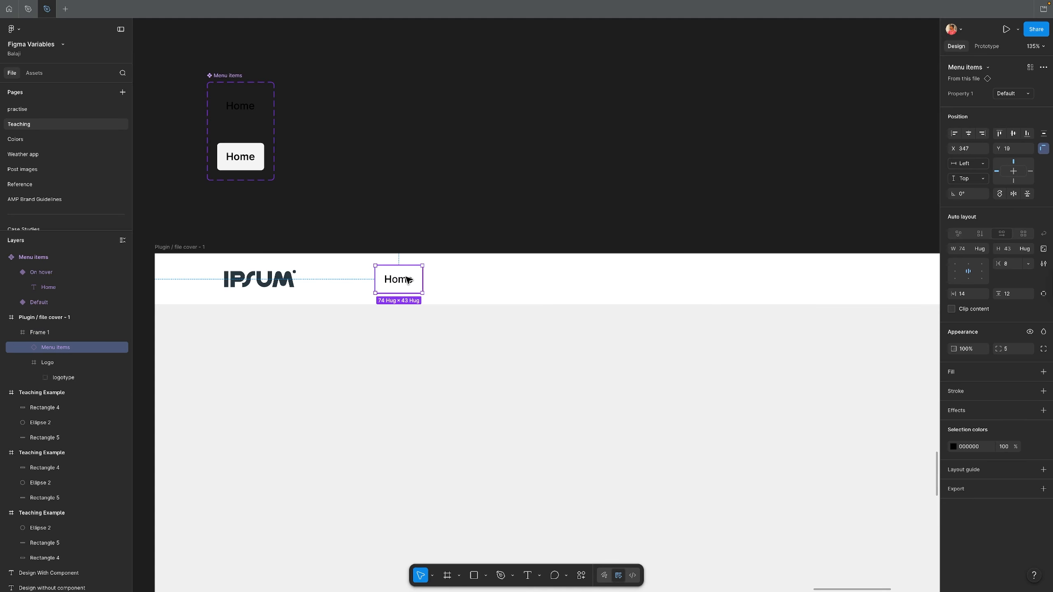
- Move the Menu items instance out of the navigation bar to beside the component set, and select the Default variant
drag(401, 281, 321, 129)
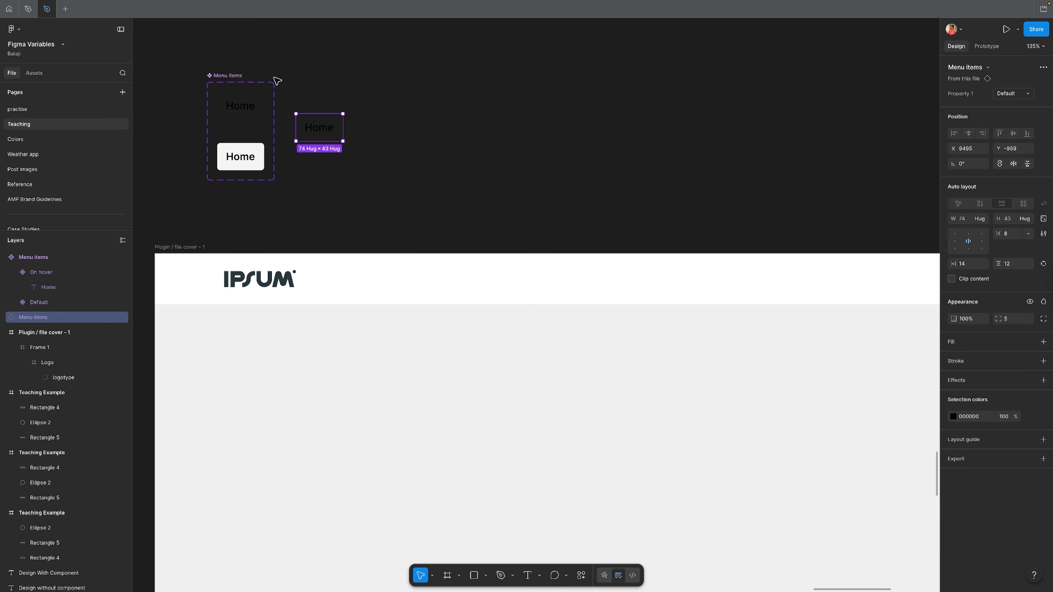
scroll(269, 93, up, 1)
click(246, 108)
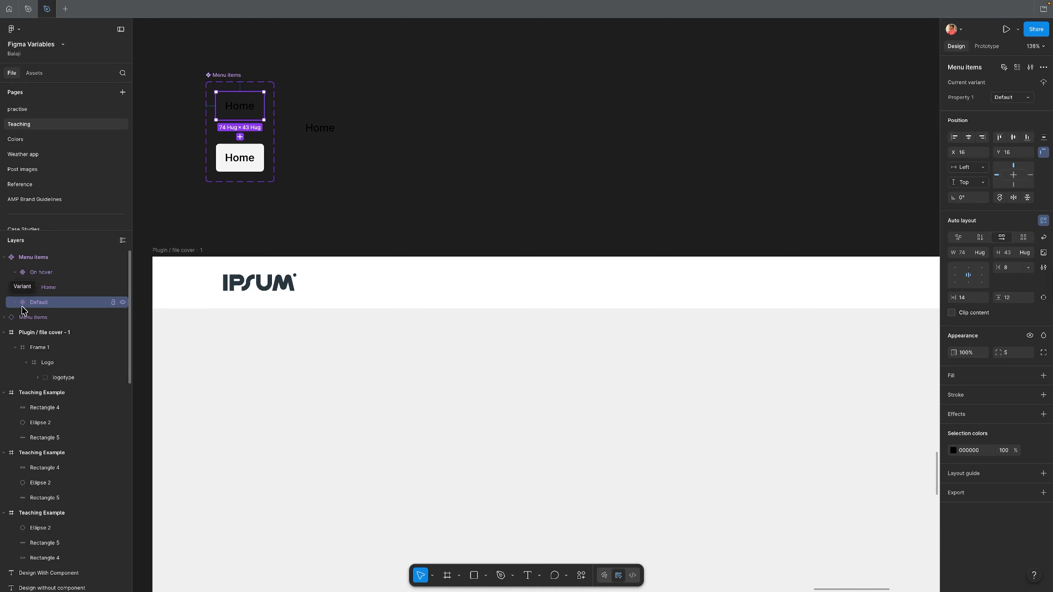
- Reposition the Menu items component set and place four of its instances in a row in the navigation bar
click(329, 129)
drag(316, 127, 329, 155)
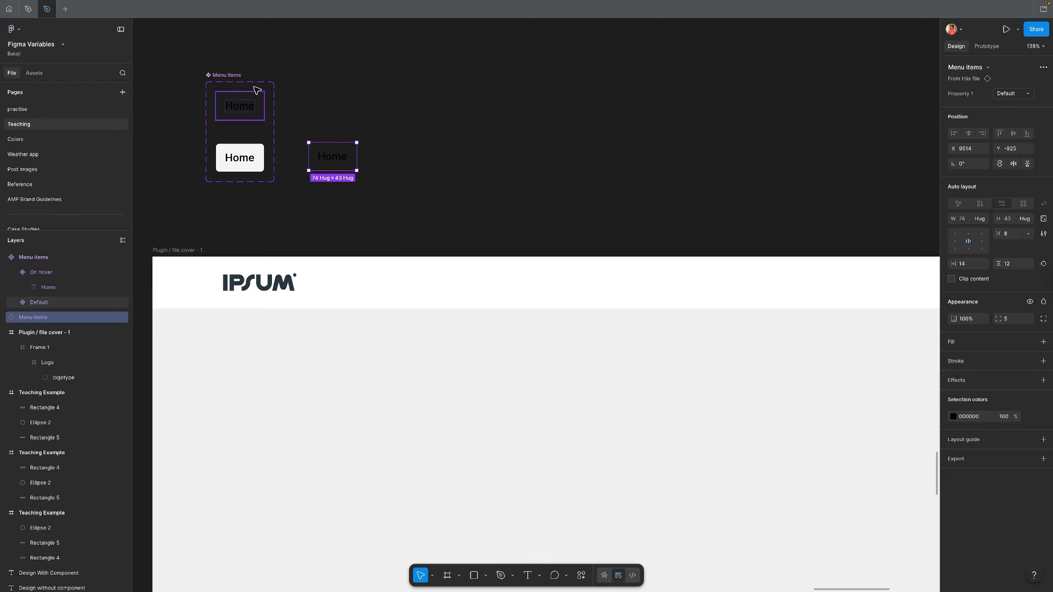
drag(233, 82, 220, 100)
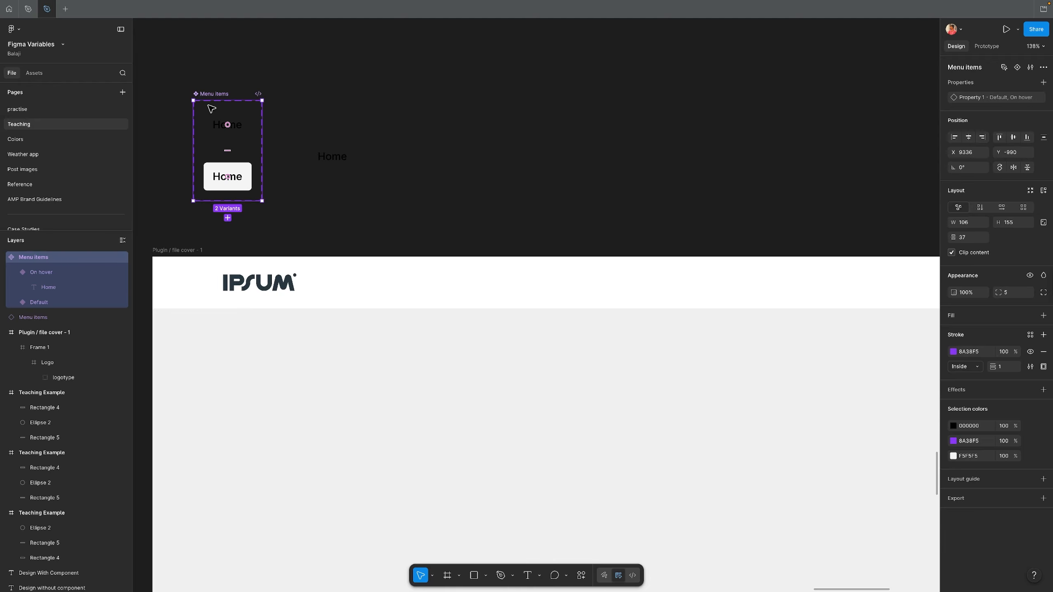
drag(337, 157, 655, 287)
- Relabel the second, third and fourth menu items in the navigation bar "Contact Us", "About Us" and "Product"
double_click(476, 286)
text(Contact Us)
key(Escape)
double_click(578, 283)
text(About Us)
key(Escape)
double_click(655, 286)
text(Product)
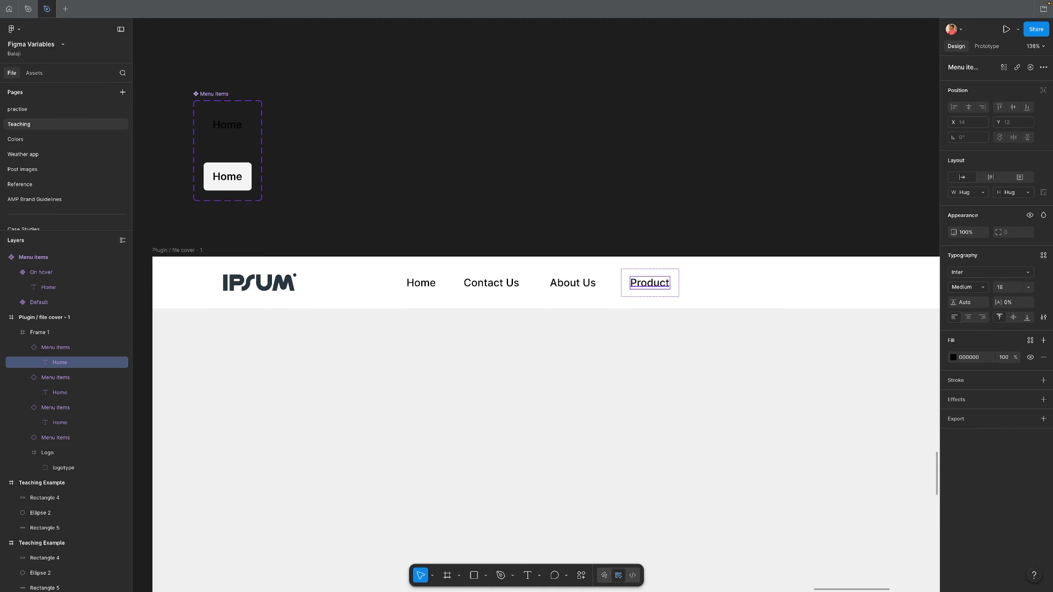
key(Escape)
- Group the four menu items in the navigation bar into one horizontal auto layout frame
click(650, 288)
shift+click(555, 289)
shift+click(491, 286)
shift+click(421, 286)
key(shift+a)
- Reorder the menu items in the auto layout frame to Home, Product, About Us, Contact Us
double_click(645, 282)
key(Left)
key(Left)
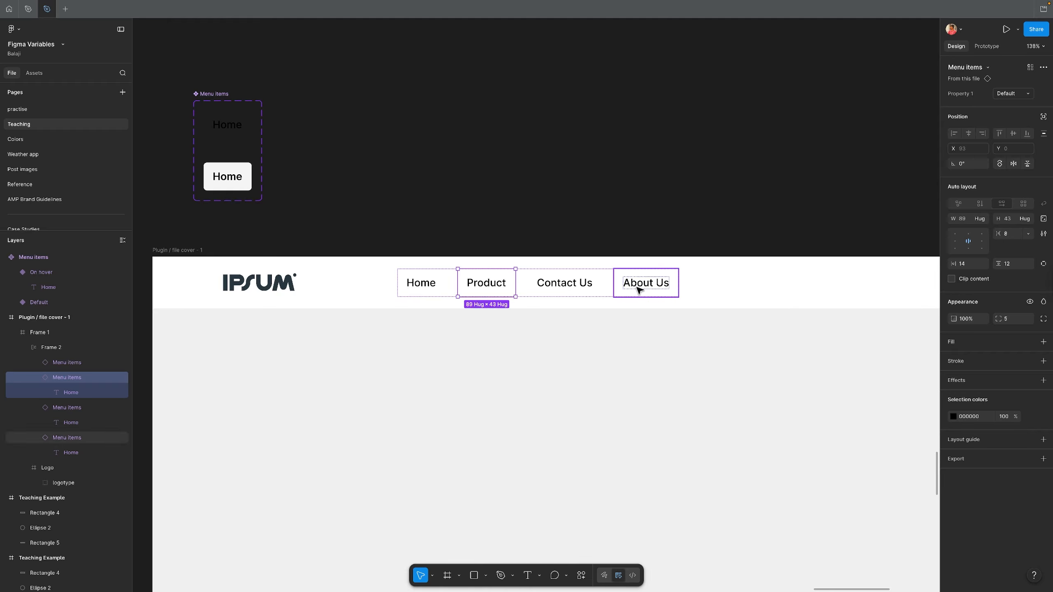
click(639, 287)
key(Left)
click(599, 251)
- Set the menu frame's gap between items to 14 and centre the frame horizontally in the navigation bar
scroll(589, 252, up, 1)
double_click(601, 283)
click(1008, 236)
text(15)
key(Return)
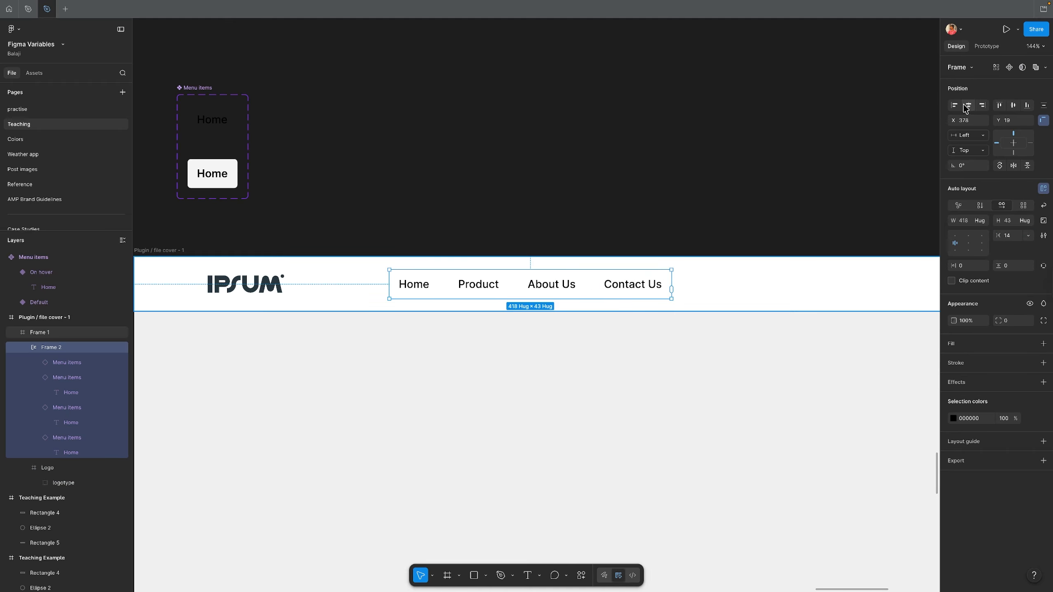
click(968, 107)
click(803, 186)
scroll(803, 186, down, 5)
scroll(802, 185, right, 4)
scroll(679, 244, up, 2)
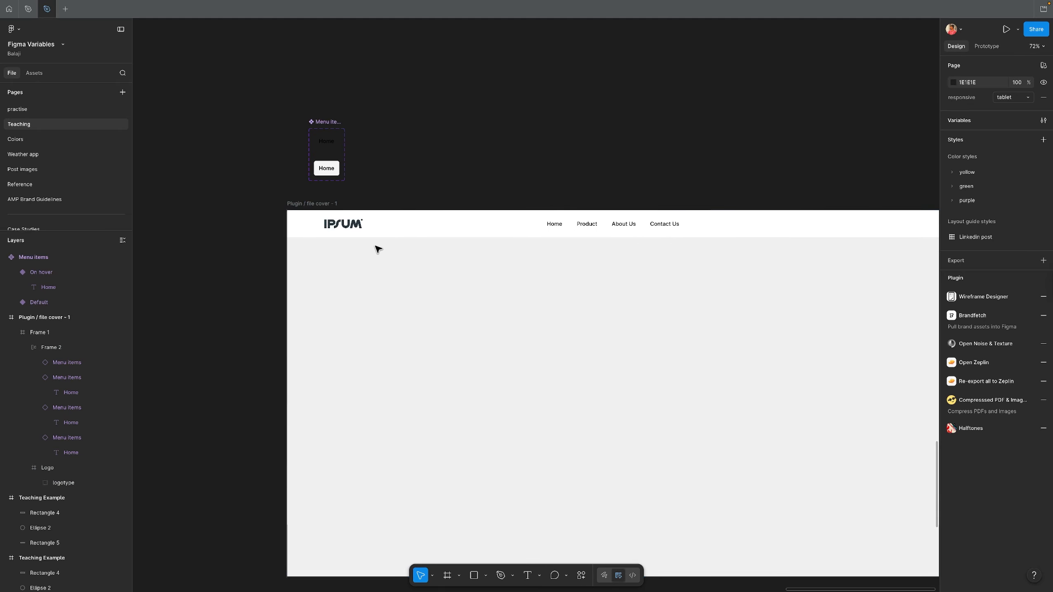
click(347, 235)
click(740, 311)
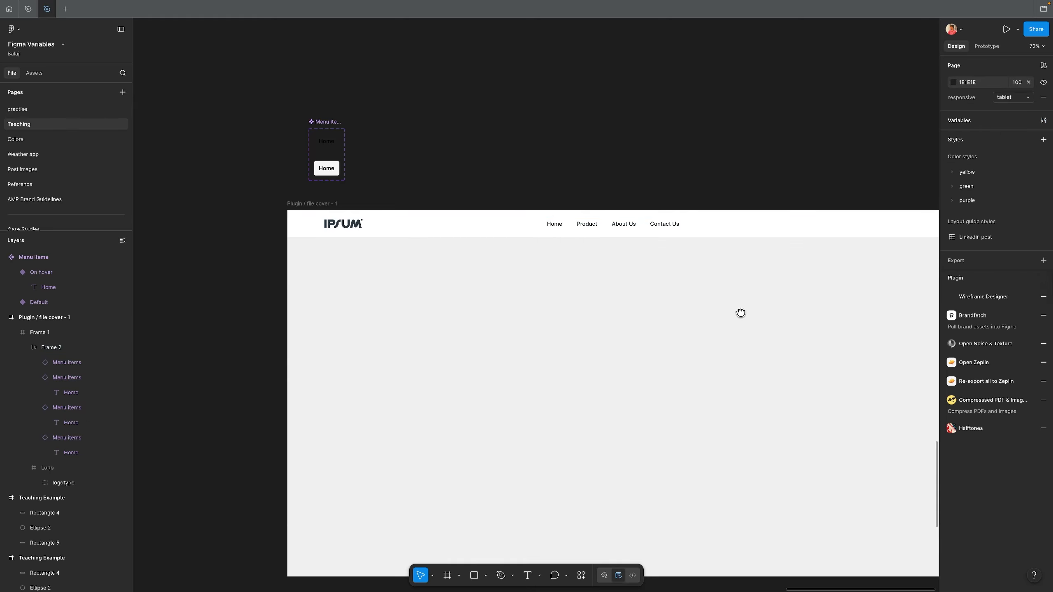
scroll(749, 269, right, 2)
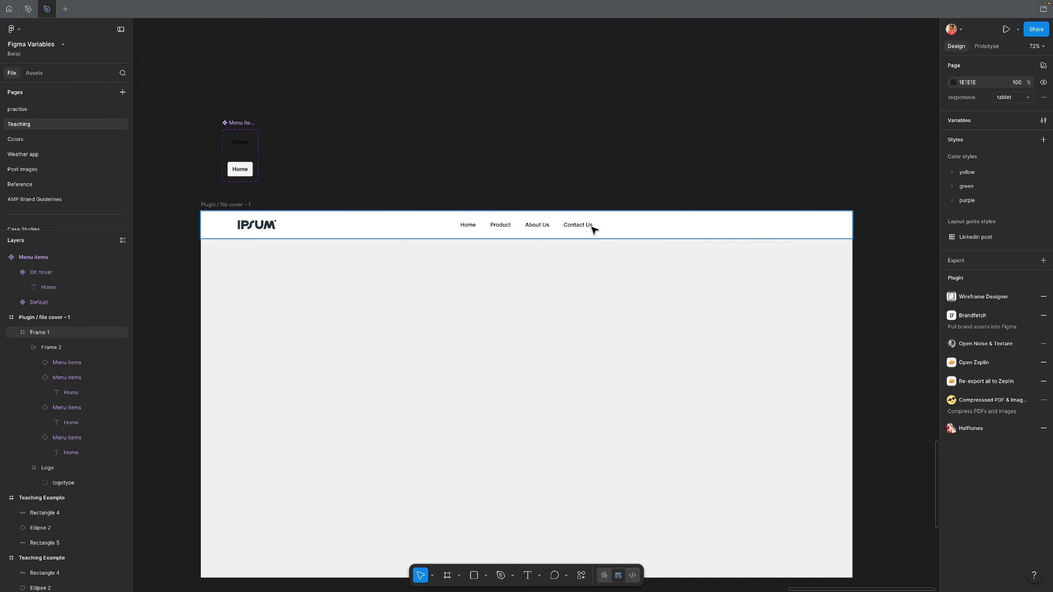
- Add a text layer reading "Primary Button" on the empty canvas beside the Menu items component set
scroll(350, 180, up, 3)
key(t)
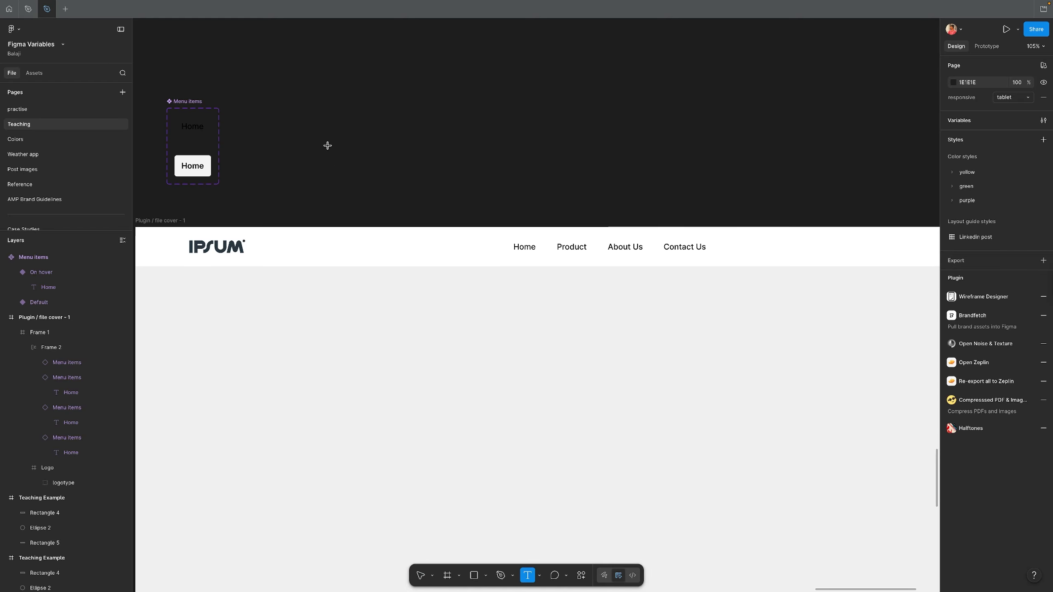
click(328, 146)
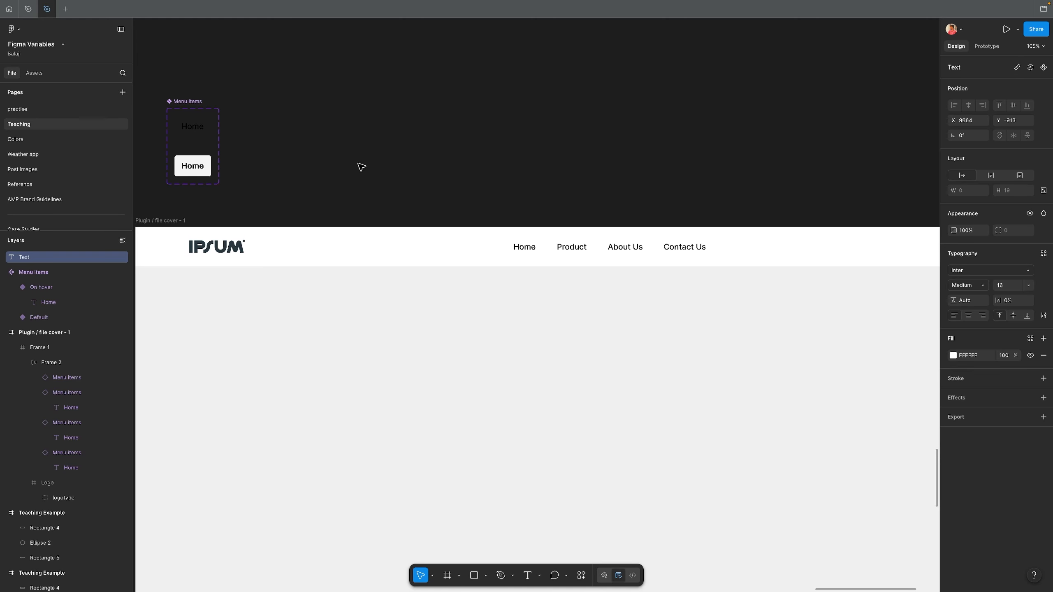
text(But)
key(BackSpace)
key(BackSpace)
key(BackSpace)
text(Primar)
key(Escape)
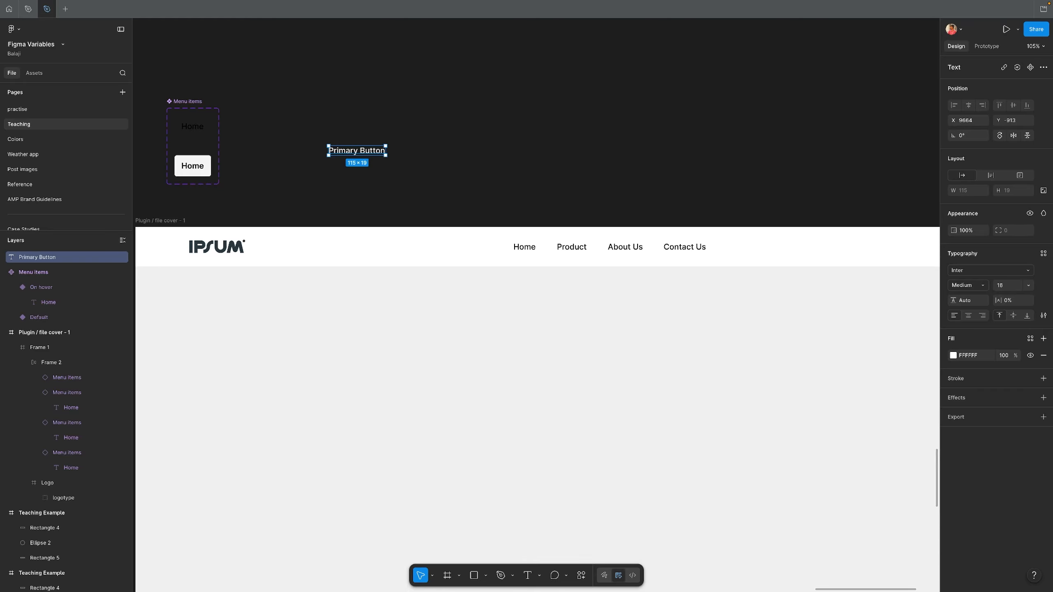
- Wrap the Primary Button text in an auto layout frame and give the frame a 000000 fill
key(shift+a)
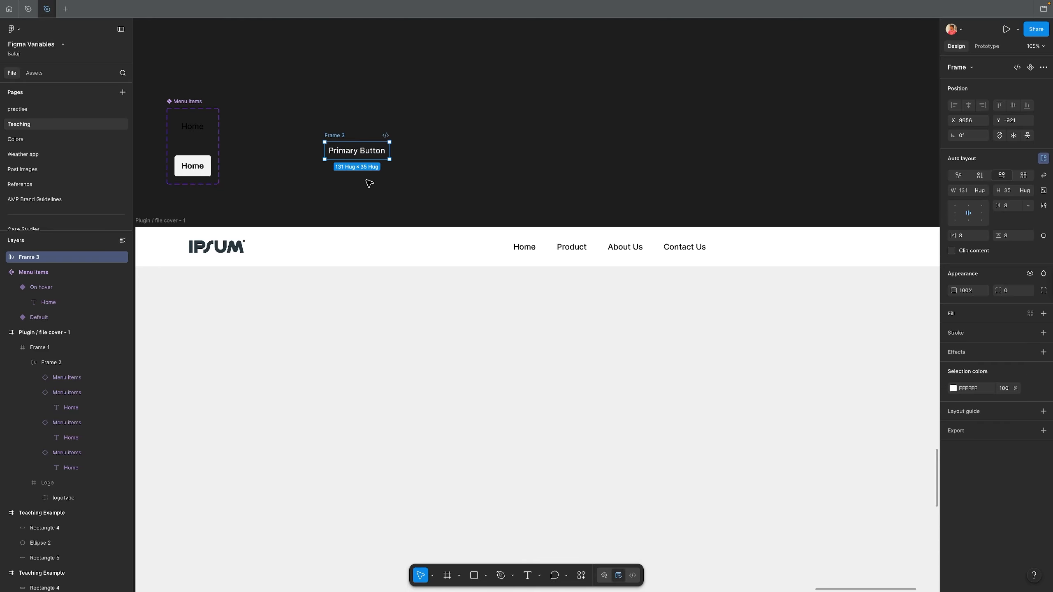
click(970, 314)
drag(896, 469, 820, 508)
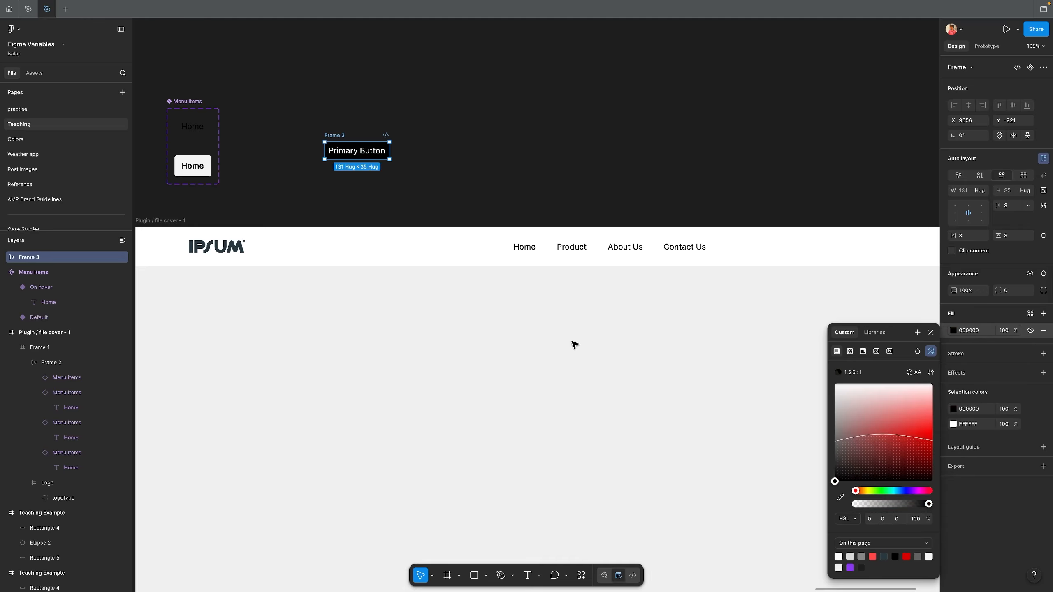
- Set the button frame's vertical padding to 16 and its horizontal padding to 20
click(1009, 239)
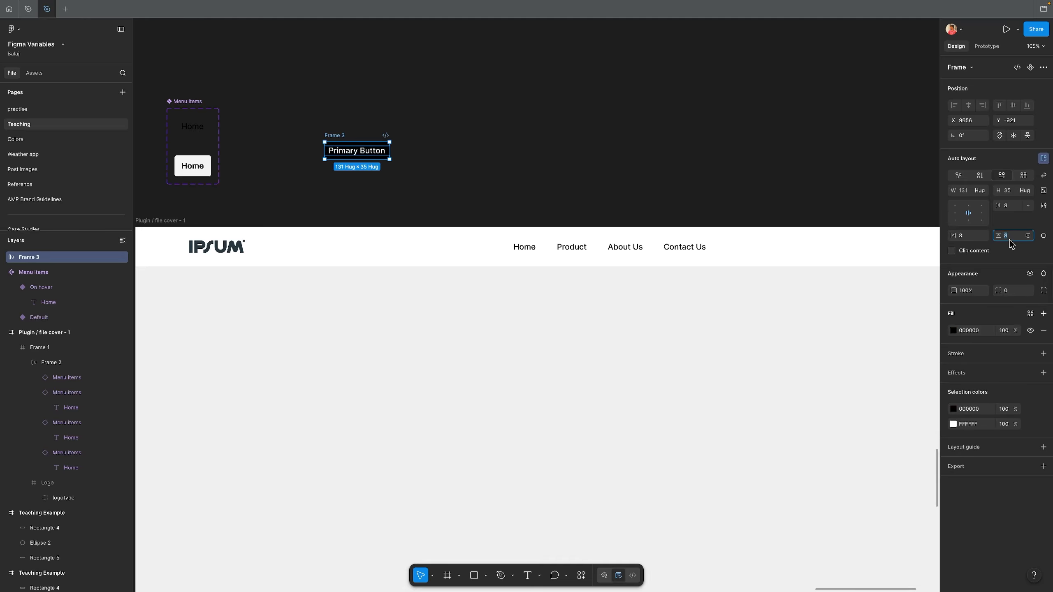
key(Up)
key(Up)
key(Up)
key(Up)
key(Up)
key(Up)
key(Up)
key(Up)
key(Up)
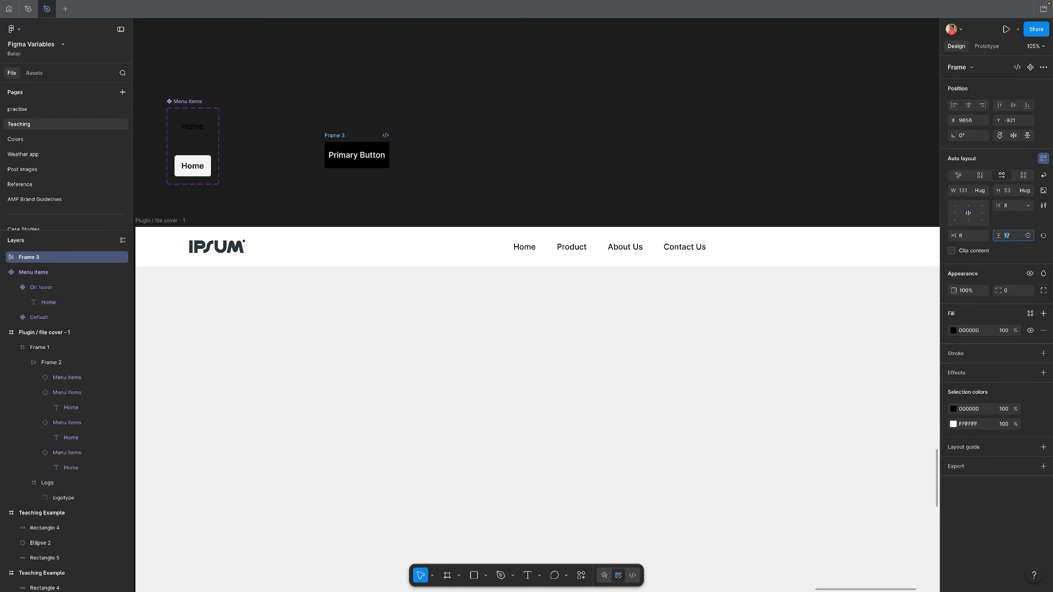
key(Down)
click(961, 235)
text(20)
key(Return)
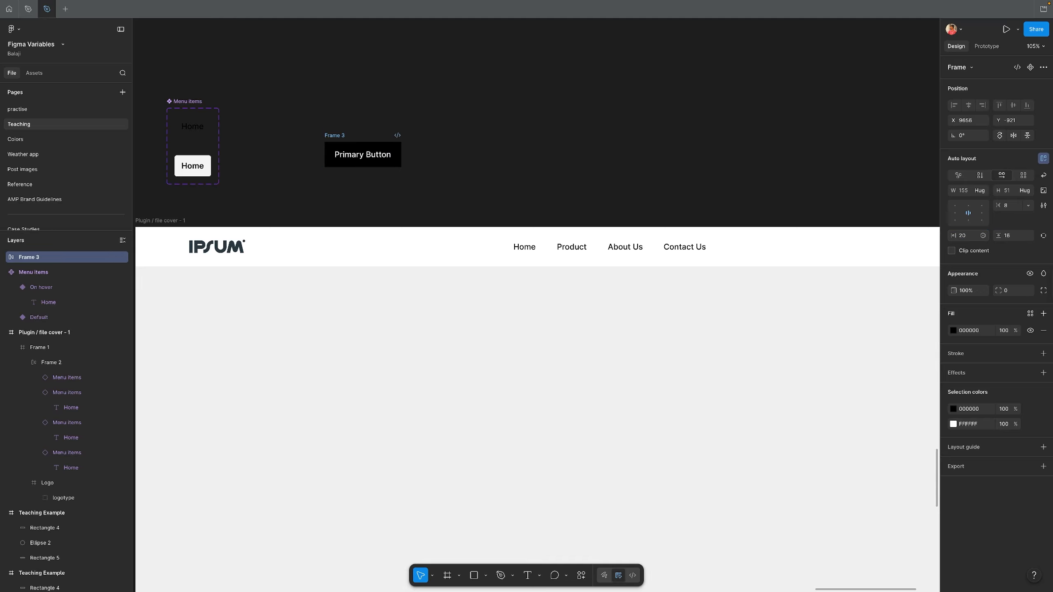
- Set the button frame's corner radius to 5
click(1010, 293)
text(5)
key(Return)
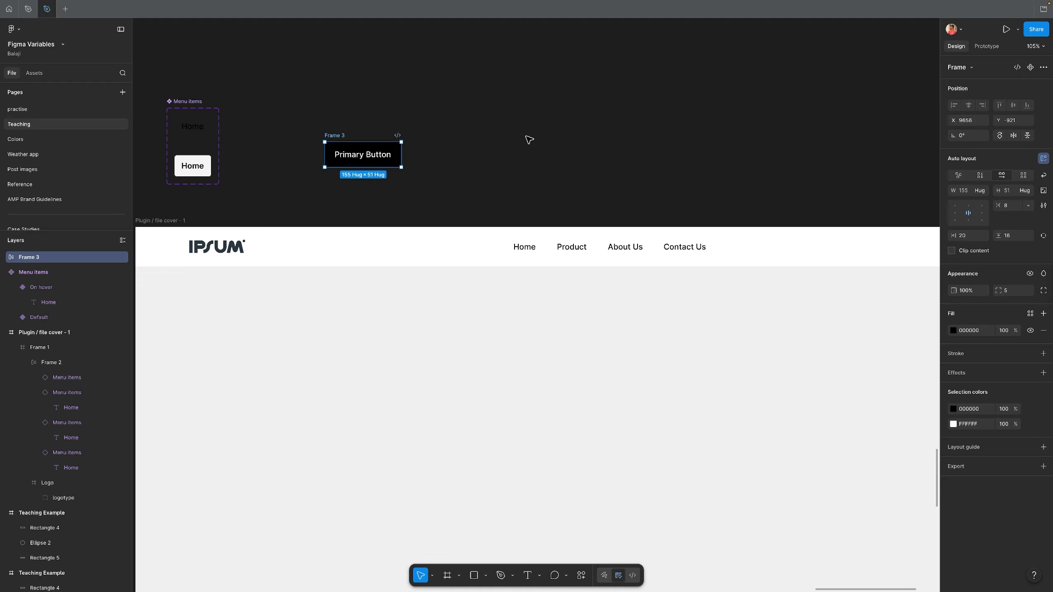
click(529, 139)
- Move the button frame slightly up on the canvas and rename it "Primary Button"
drag(336, 138, 352, 113)
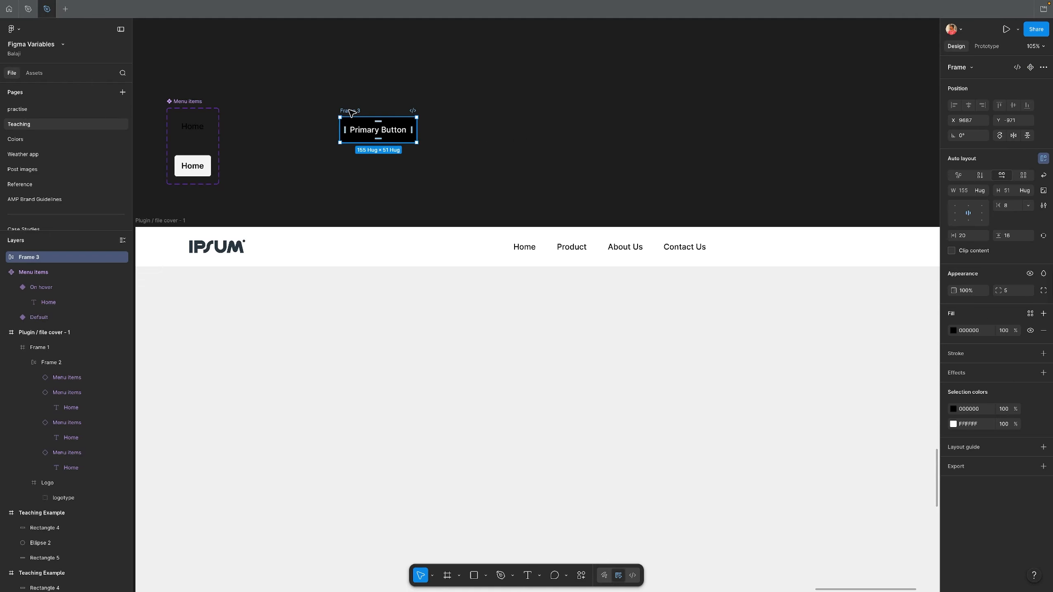
key(ctrl+r)
text(P)
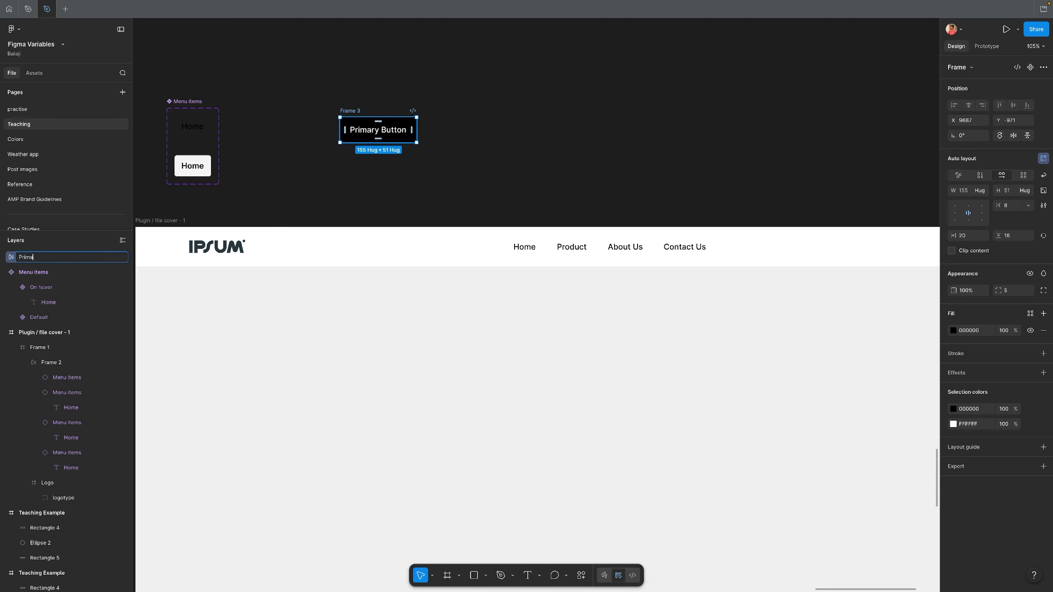
text(rimary Button)
key(Return)
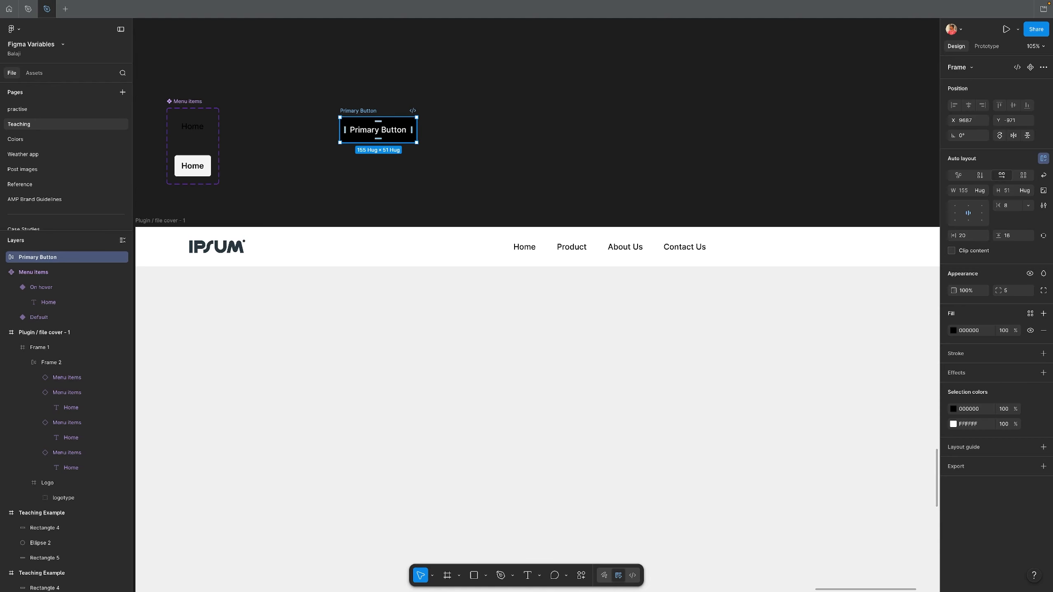
- Duplicate the Primary Button frame below the original and swap the copy's black fill for a stroke
drag(353, 108, 351, 151)
key(shift+x)
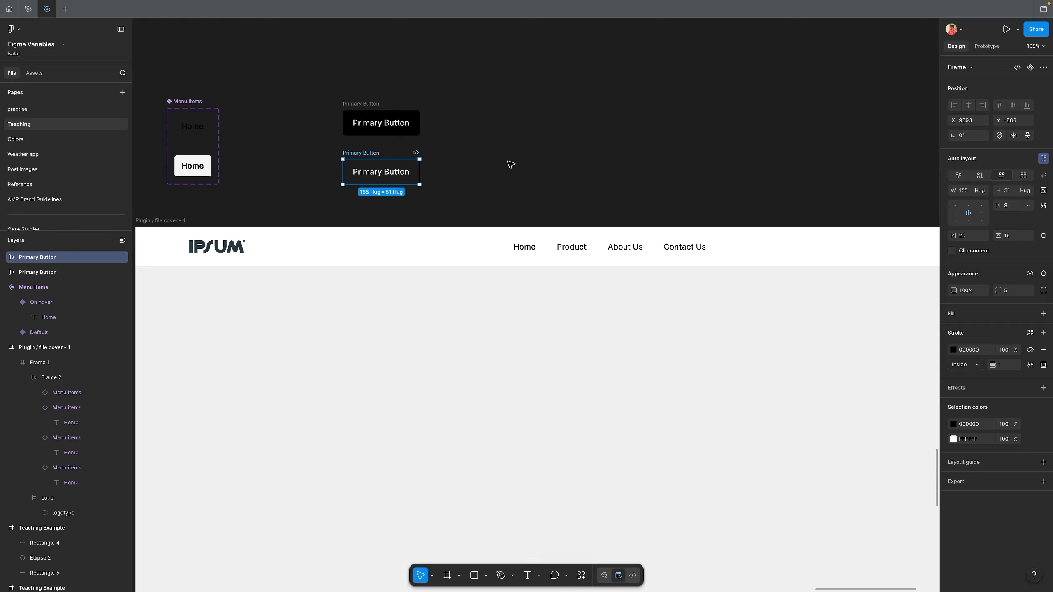
- Set the outlined button's text fill to 121212 and give the text a lighter font weight
double_click(389, 171)
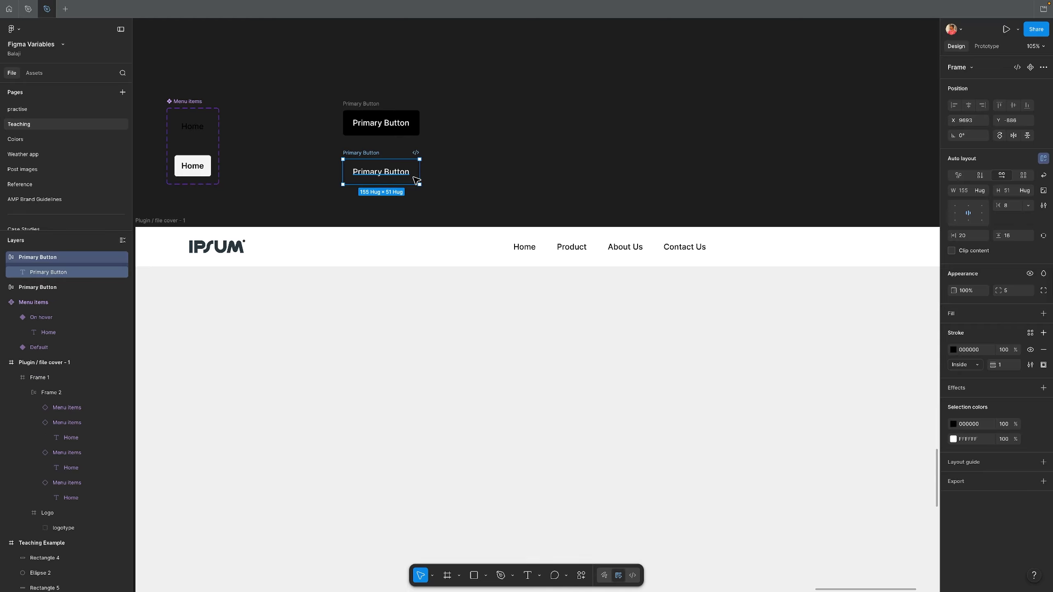
click(979, 358)
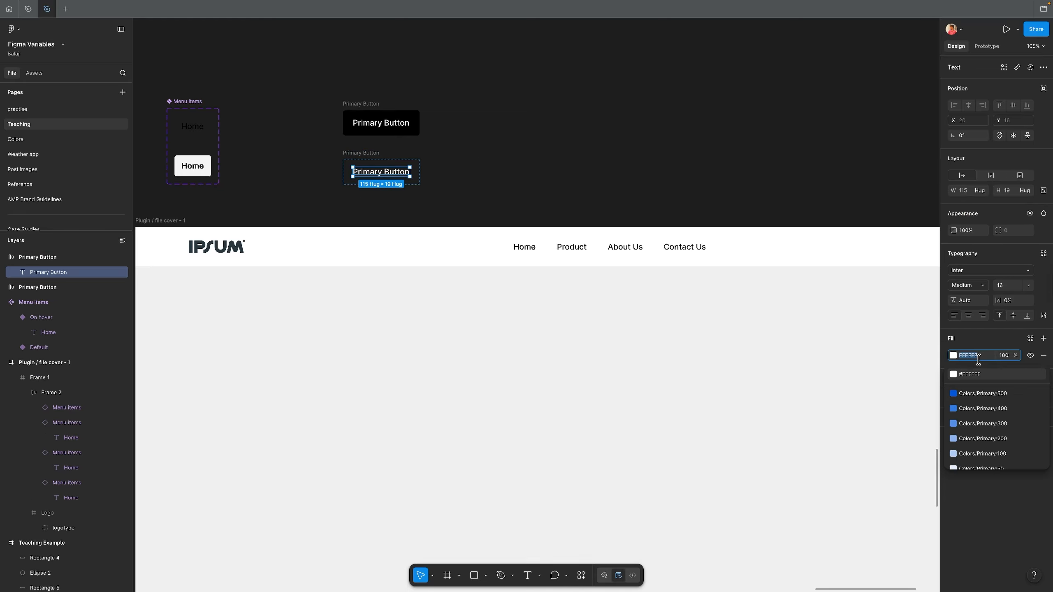
text(121212)
key(Return)
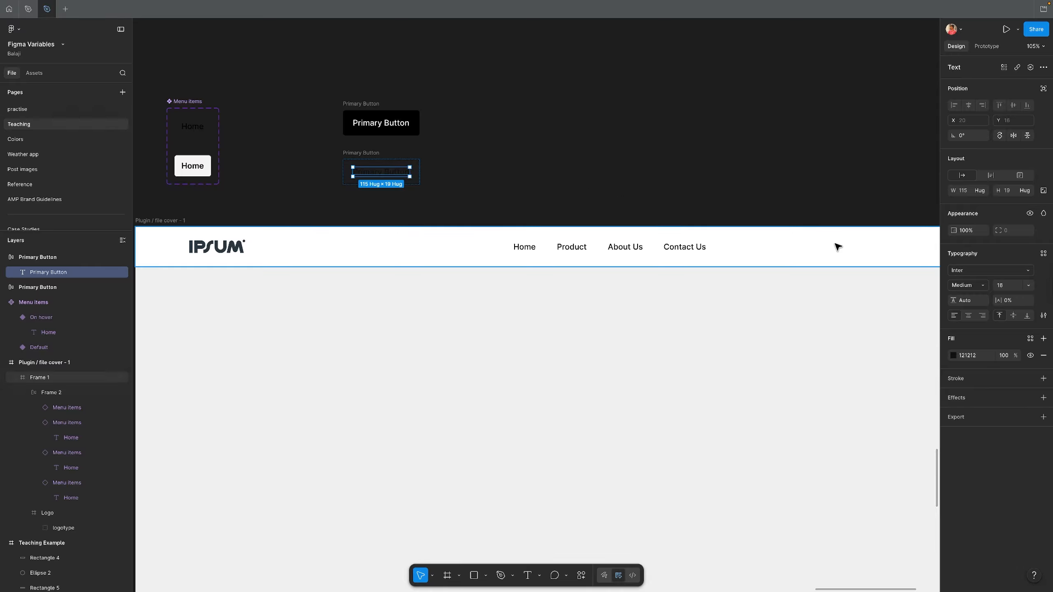
click(972, 287)
click(971, 276)
click(572, 166)
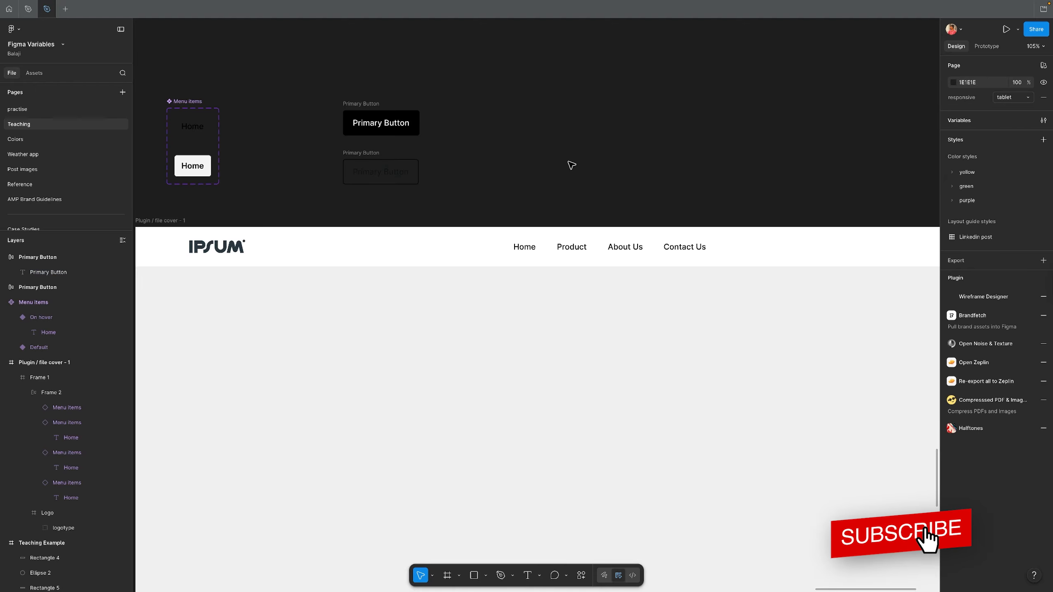
- Rename the outlined button frame "Secondary Button"
click(349, 154)
key(ctrl+r)
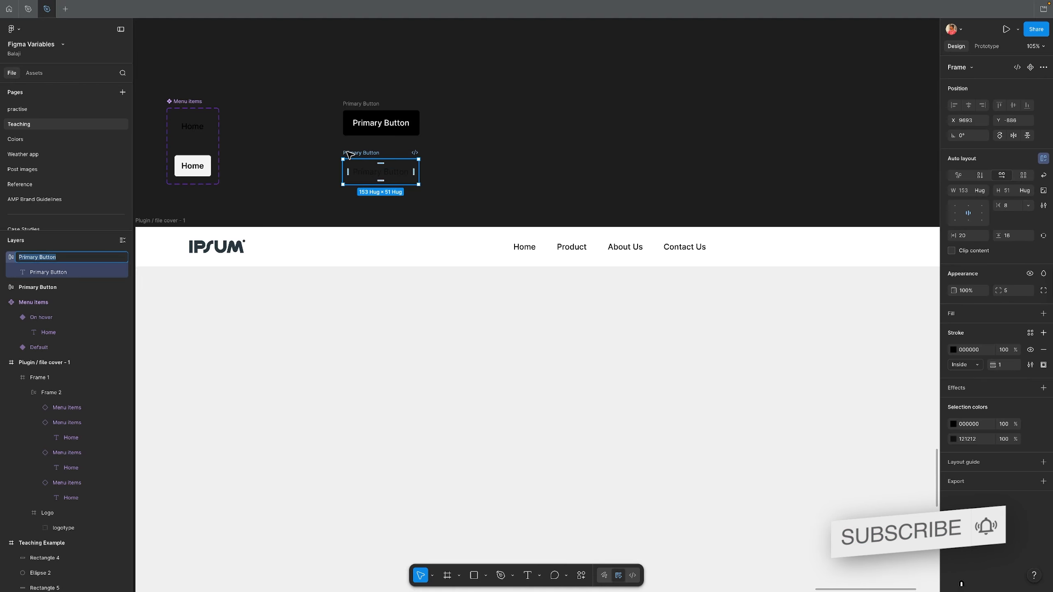
text(Seconda)
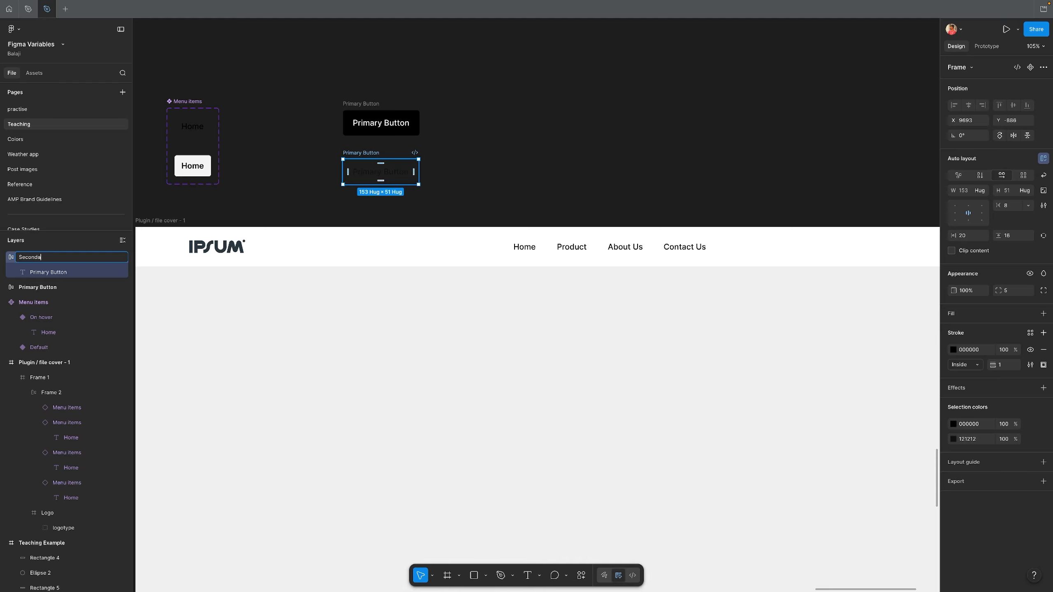
text(ry Button)
key(Return)
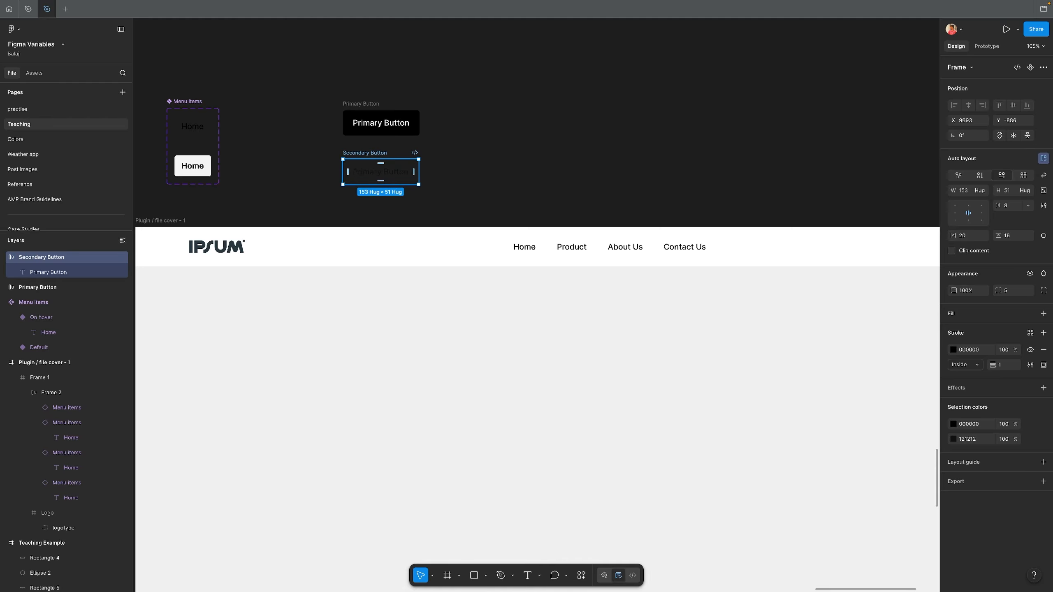
- Create a component set from the Primary Button and Secondary Button frames
drag(270, 71, 362, 157)
drag(453, 191, 472, 205)
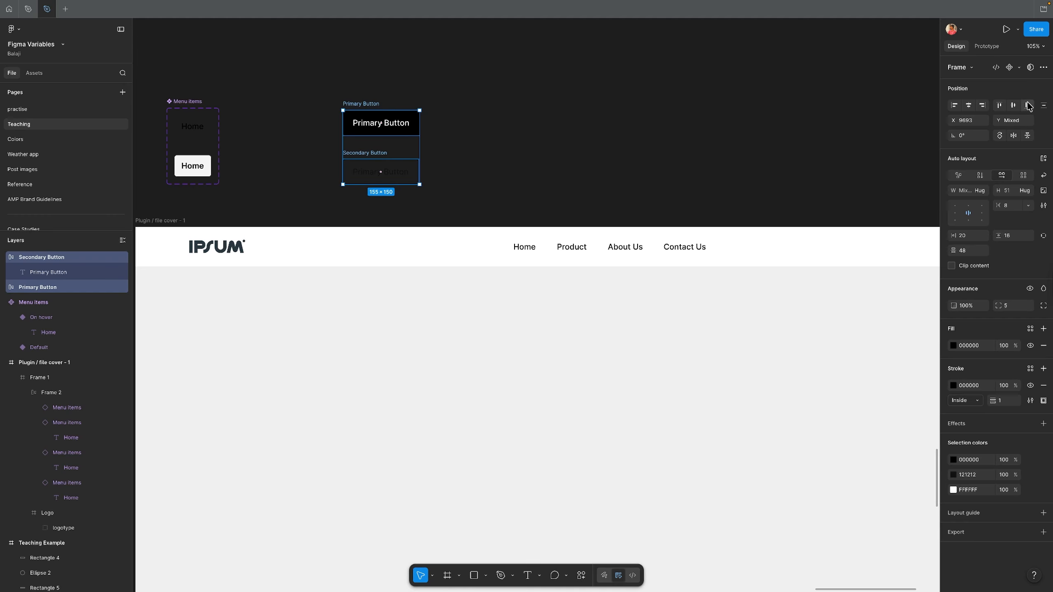
click(1020, 69)
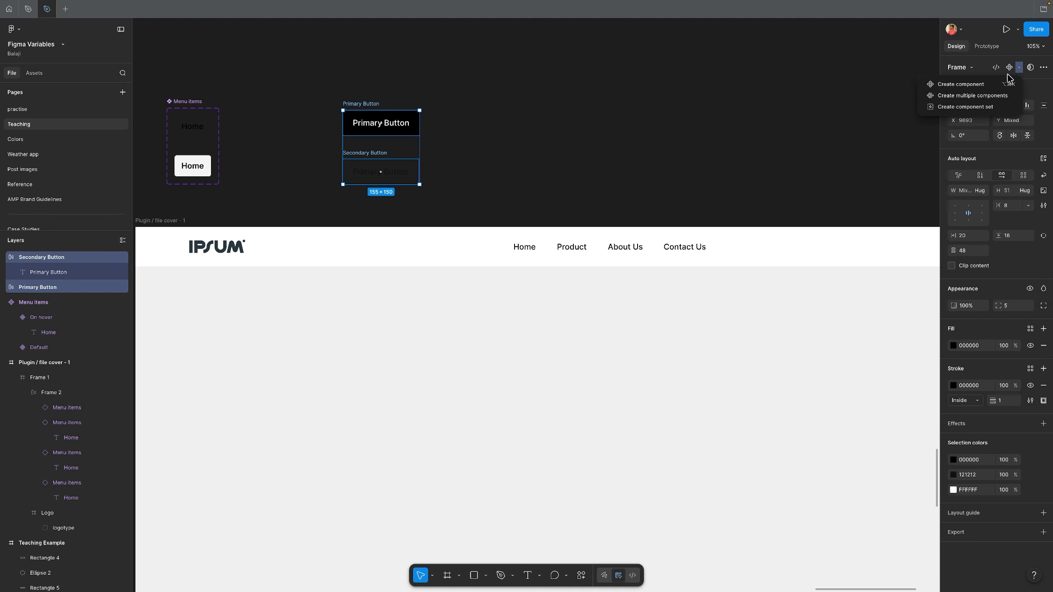
click(954, 108)
- Rename the new component set containing the two button variants "Buttons"
double_click(347, 95)
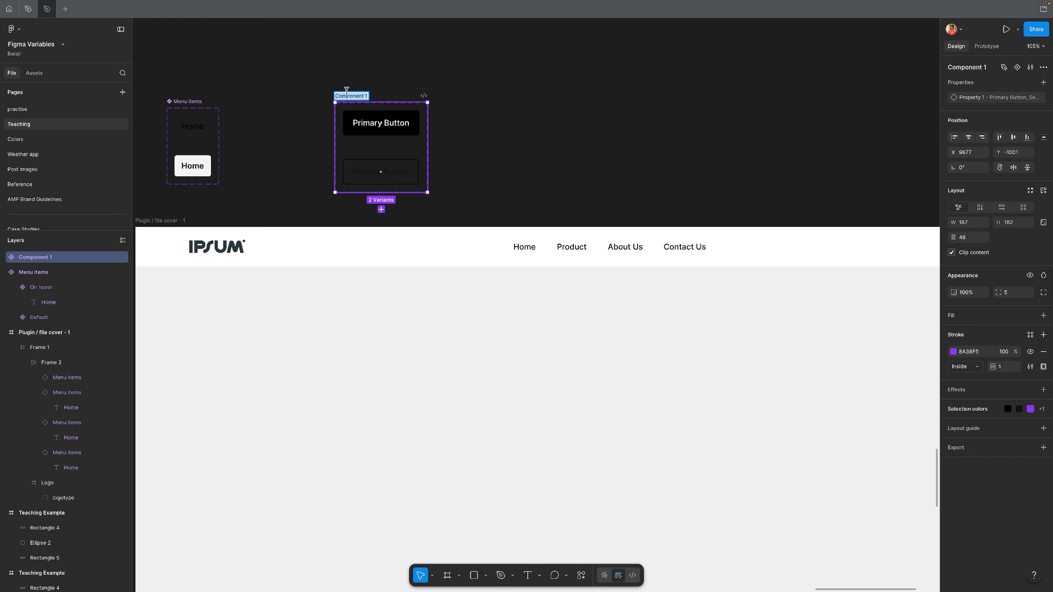
text(Buttons)
key(Return)
- Place an instance of the Primary Button variant in the navigation bar after the menu items, vertically centred
click(378, 122)
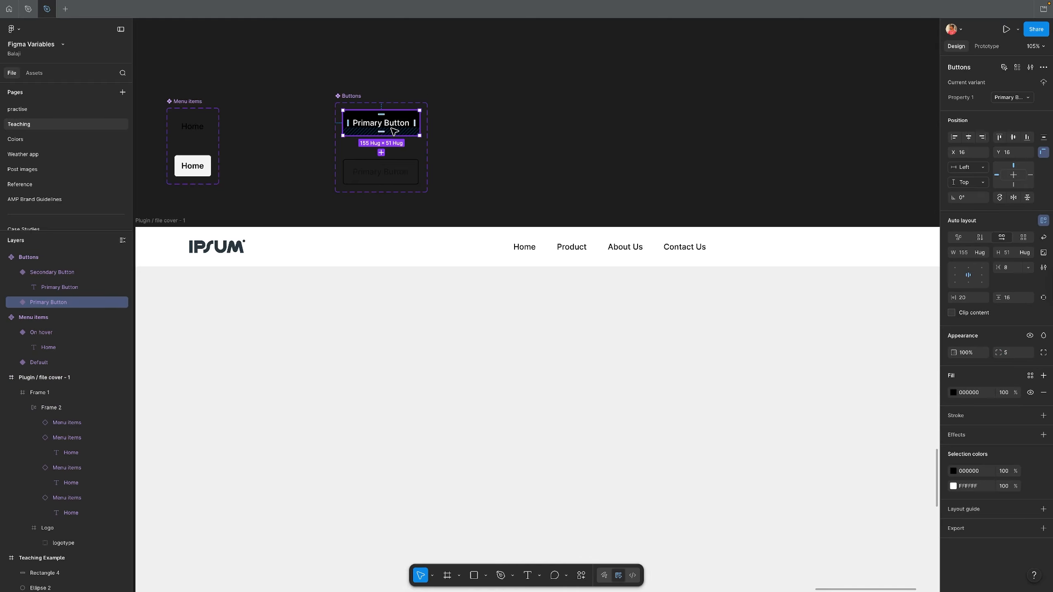
click(393, 171)
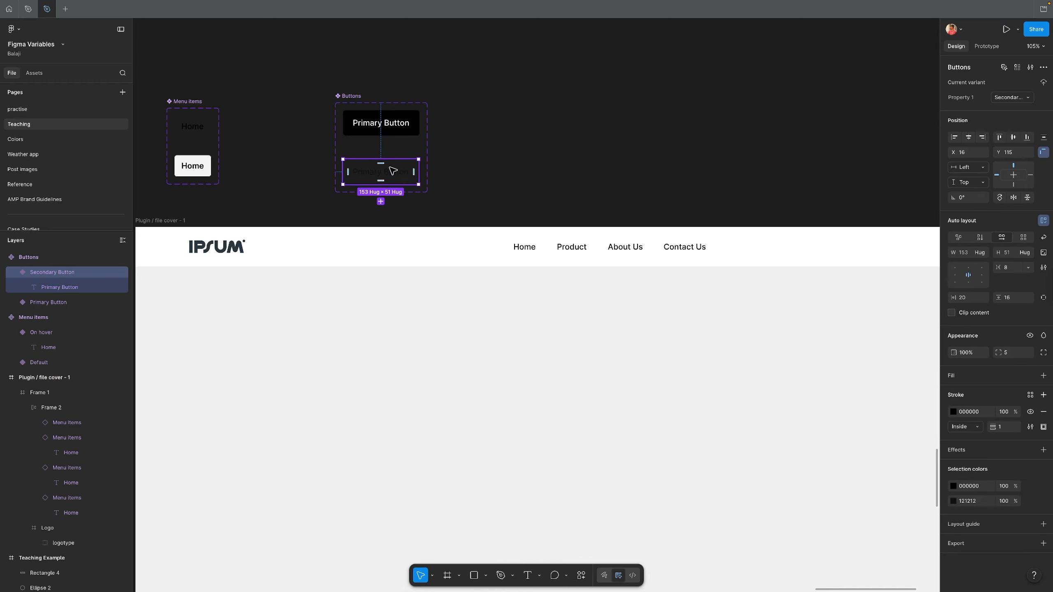
click(396, 127)
drag(382, 125, 825, 247)
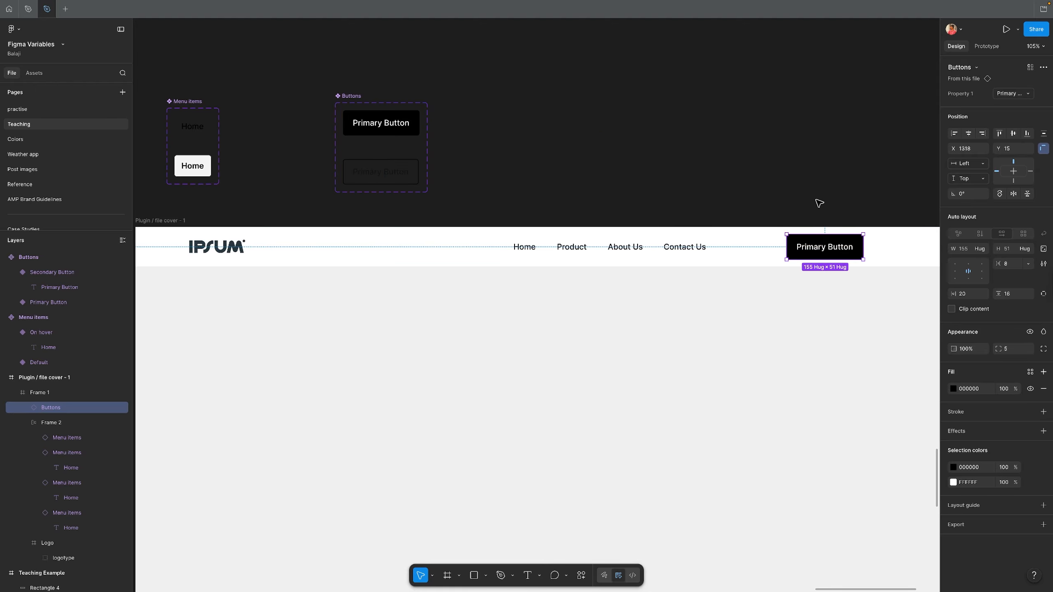
click(816, 200)
- Duplicate the Primary Button instance so two buttons sit side by side at the end of the navigation bar
drag(796, 190, 629, 188)
double_click(640, 255)
drag(641, 250, 702, 236)
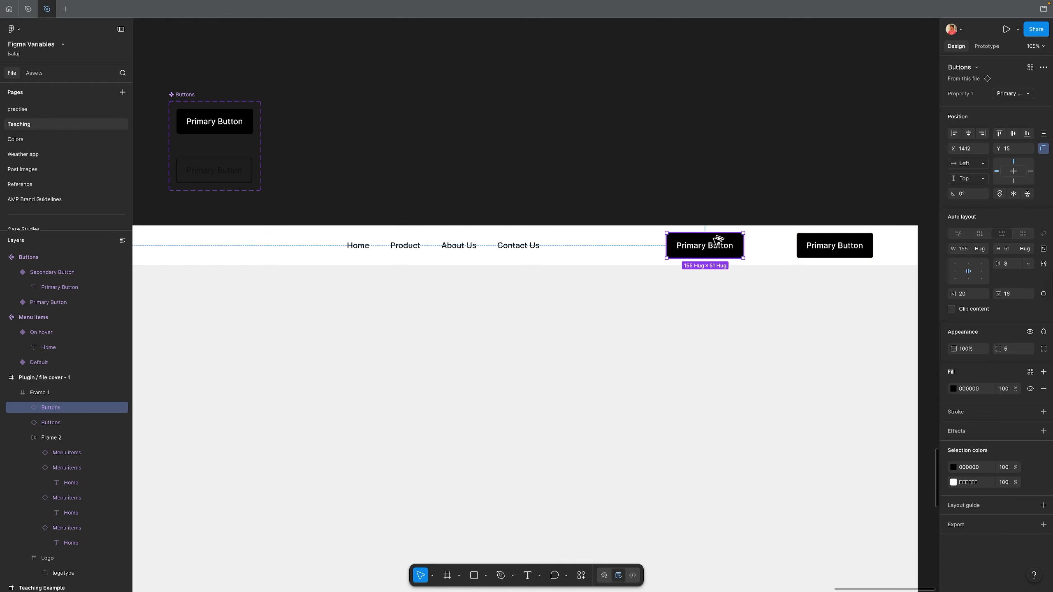
- Switch the first button instance in the navigation bar to the Secondary Button variant and change its label to "Secondary Button"
click(1018, 94)
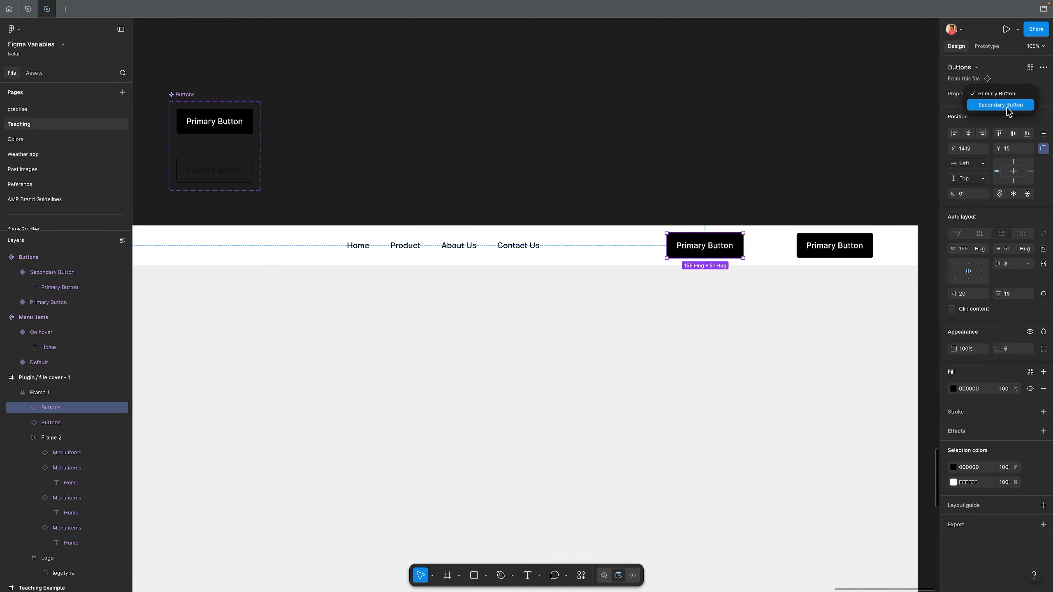
click(1007, 108)
double_click(719, 249)
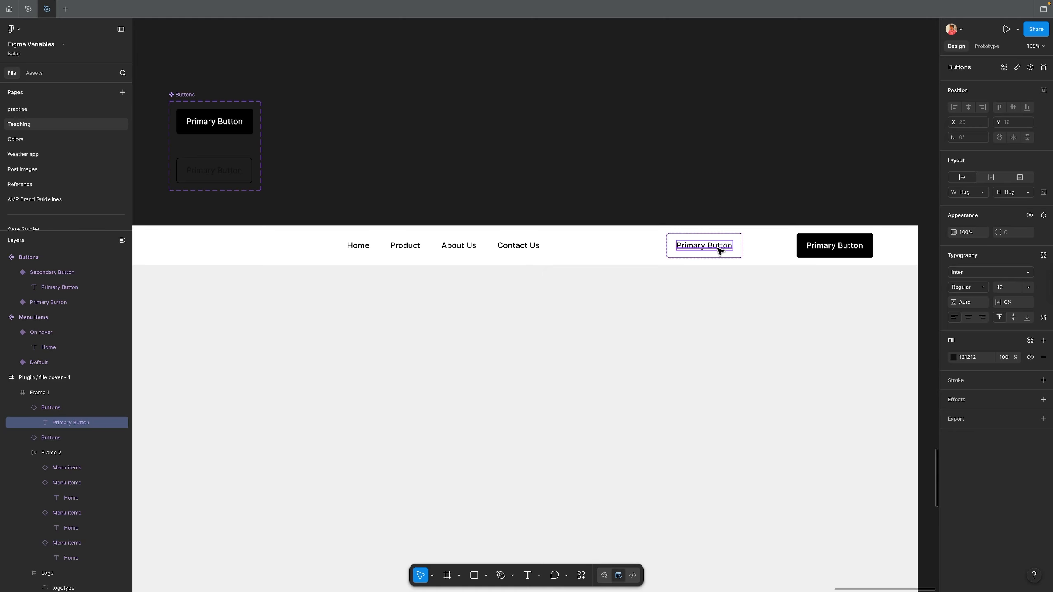
double_click(720, 249)
text(Se)
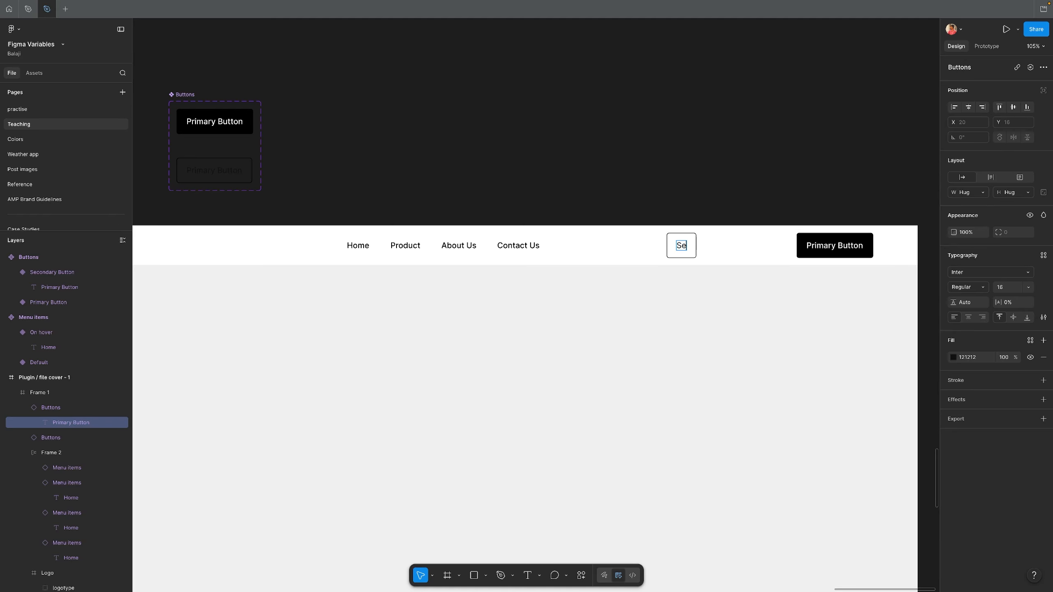
text(condary Button)
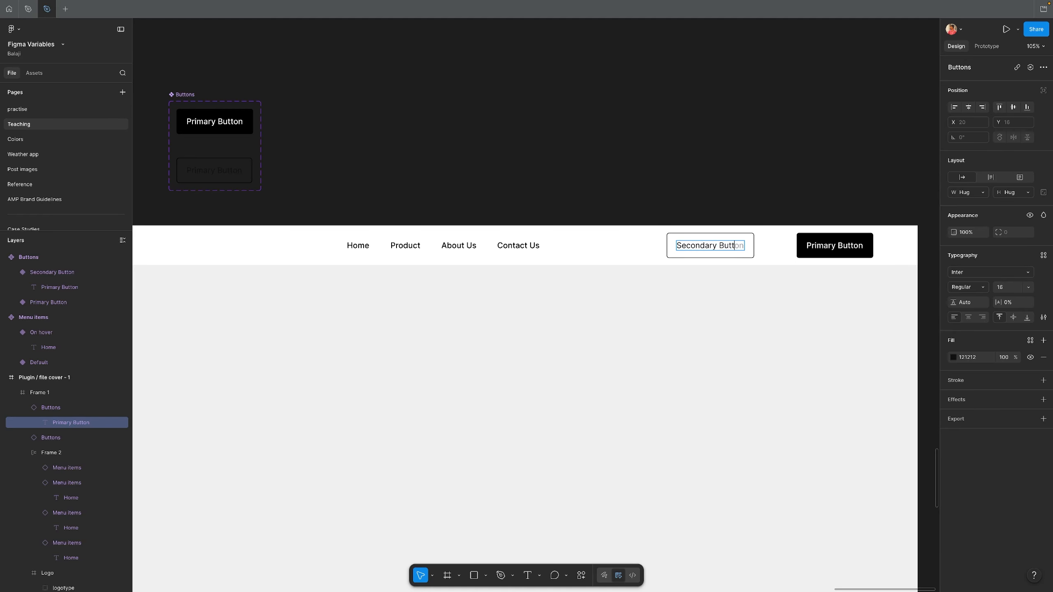
key(Escape)
key(Return)
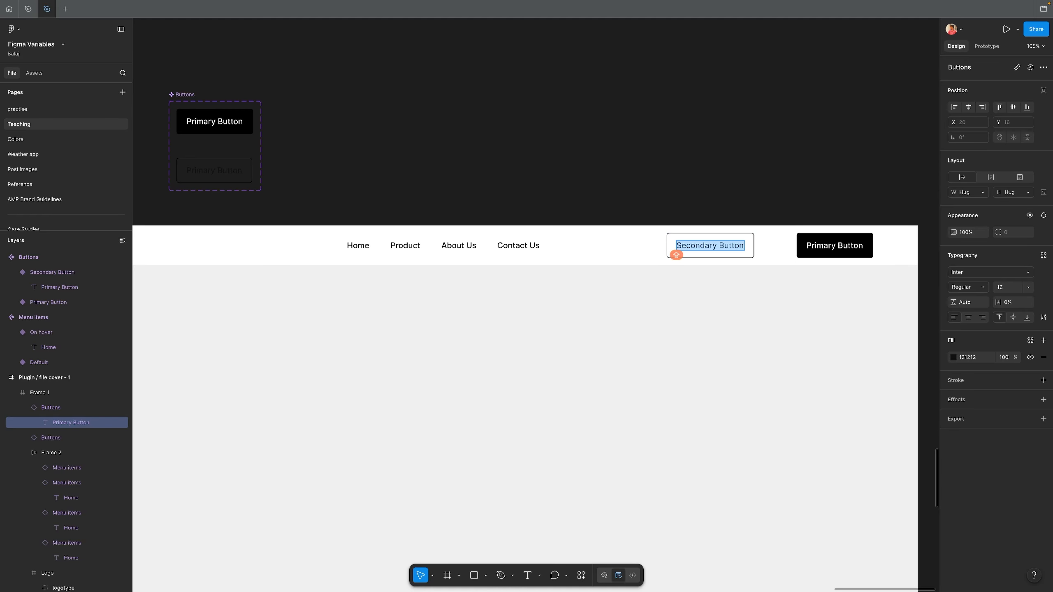
key(Escape)
key(Escape)
- Move the secondary button closer to the primary button and wrap both in an auto layout frame
click(714, 247)
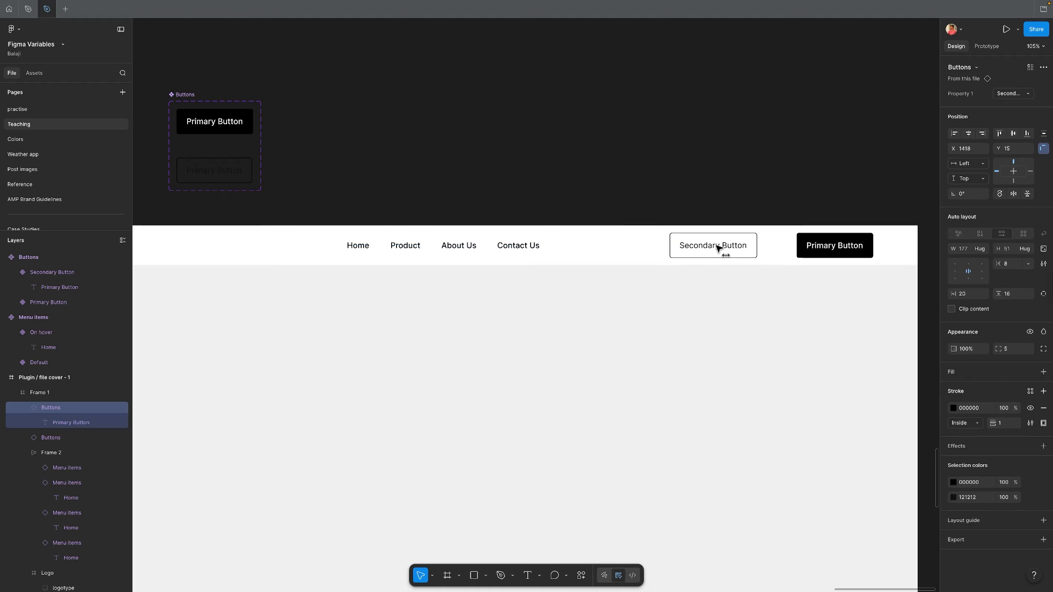
drag(718, 248, 749, 248)
shift+click(836, 248)
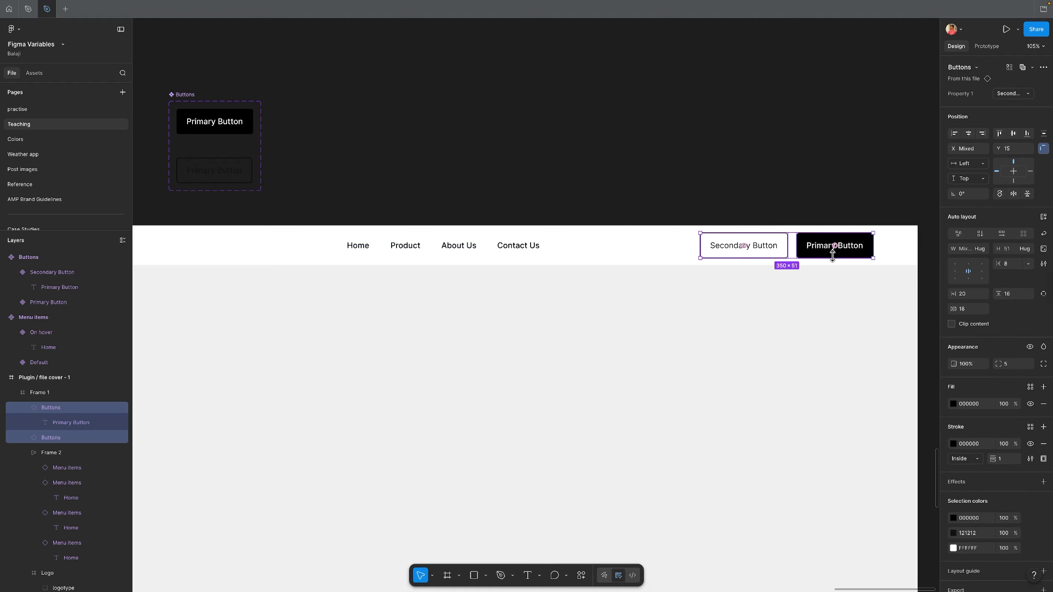
key(shift+a)
click(767, 257)
click(703, 167)
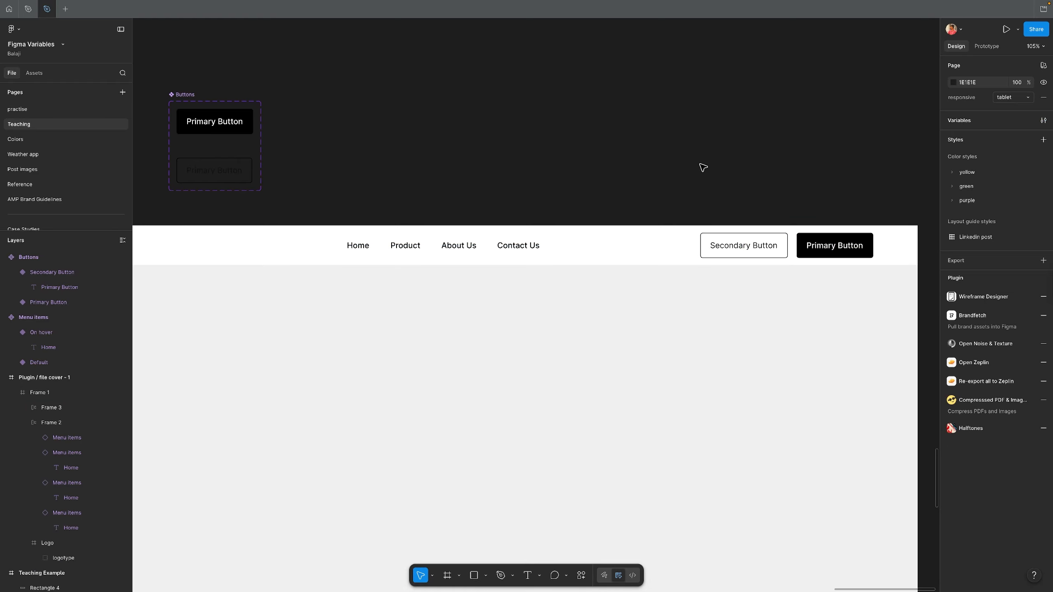
- Set the vertical padding of both variants in the Buttons component set to 13
scroll(704, 167, down, 5)
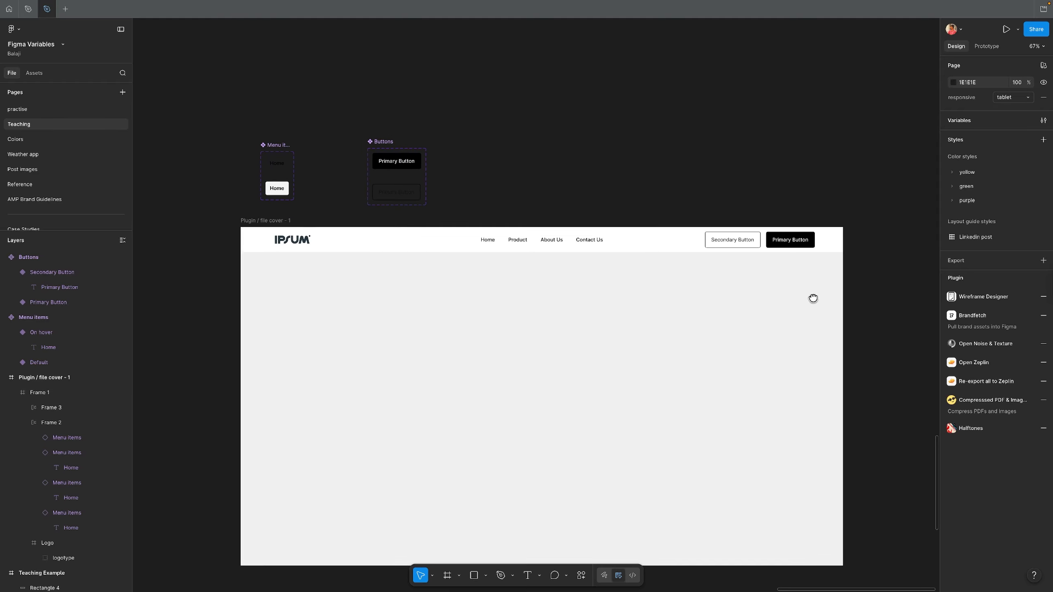
click(417, 162)
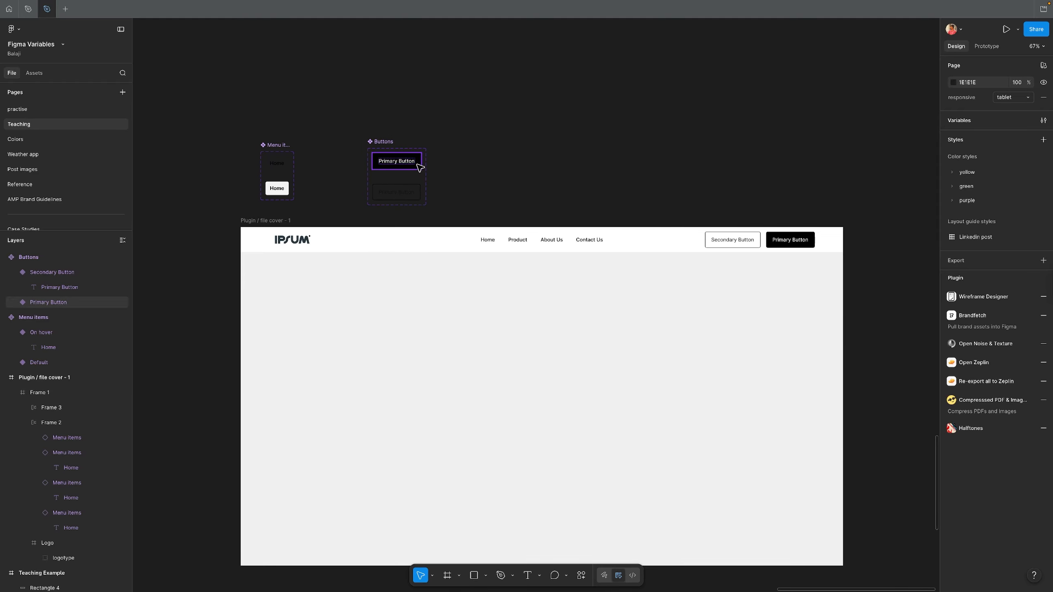
shift+click(409, 196)
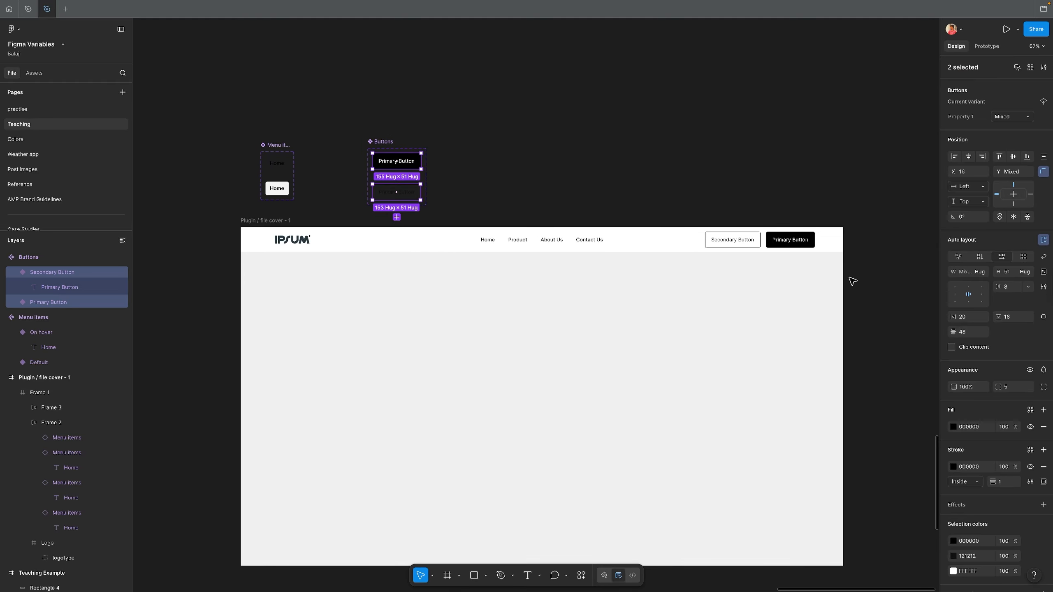
click(1012, 322)
text(13)
key(Return)
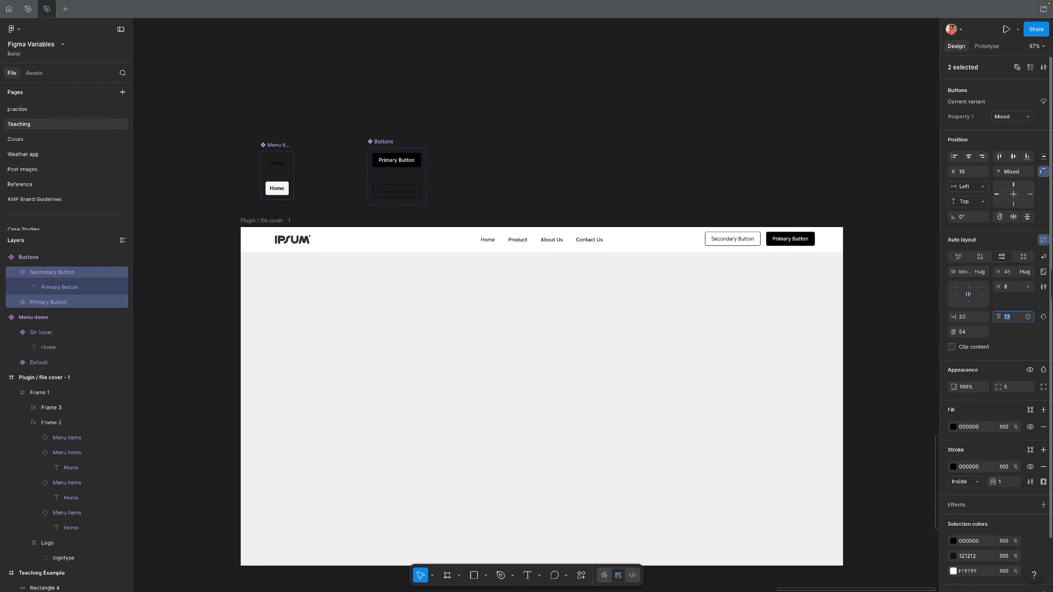
click(814, 268)
- Centre the frame holding the two buttons vertically in the navigation bar
scroll(781, 247, up, 2)
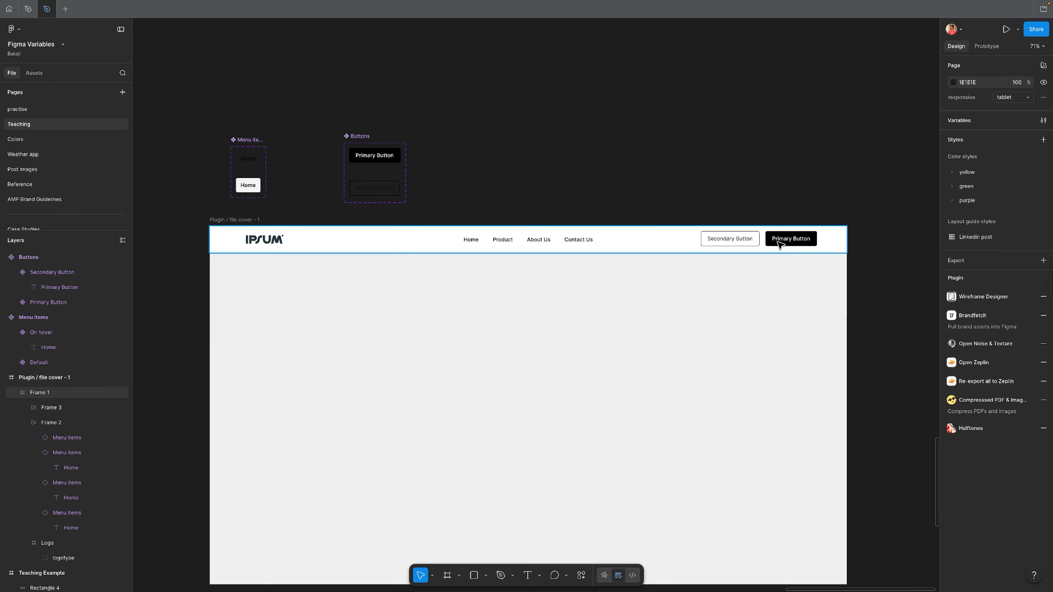
double_click(780, 244)
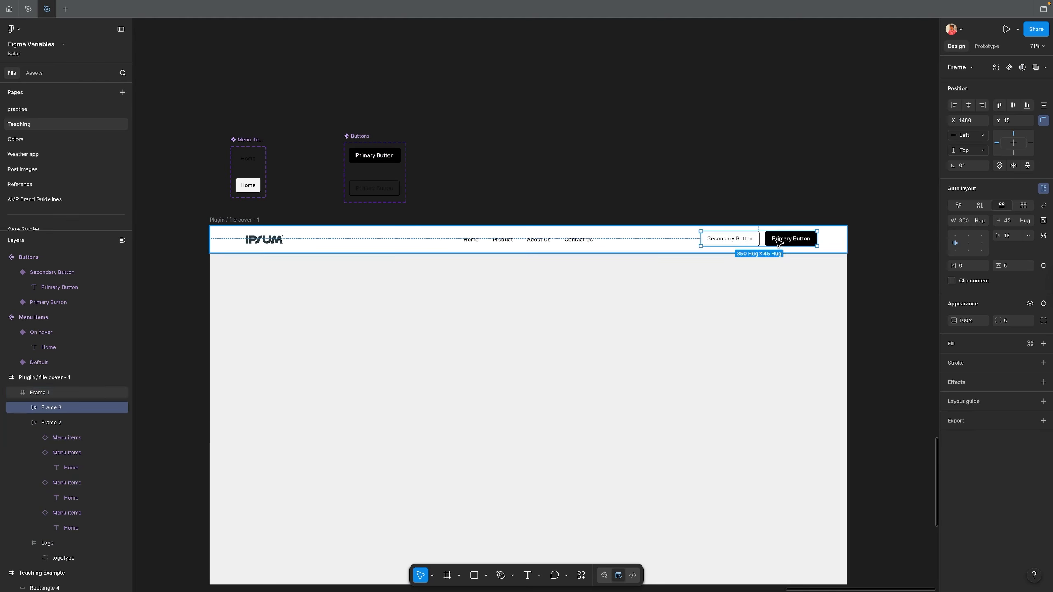
click(897, 169)
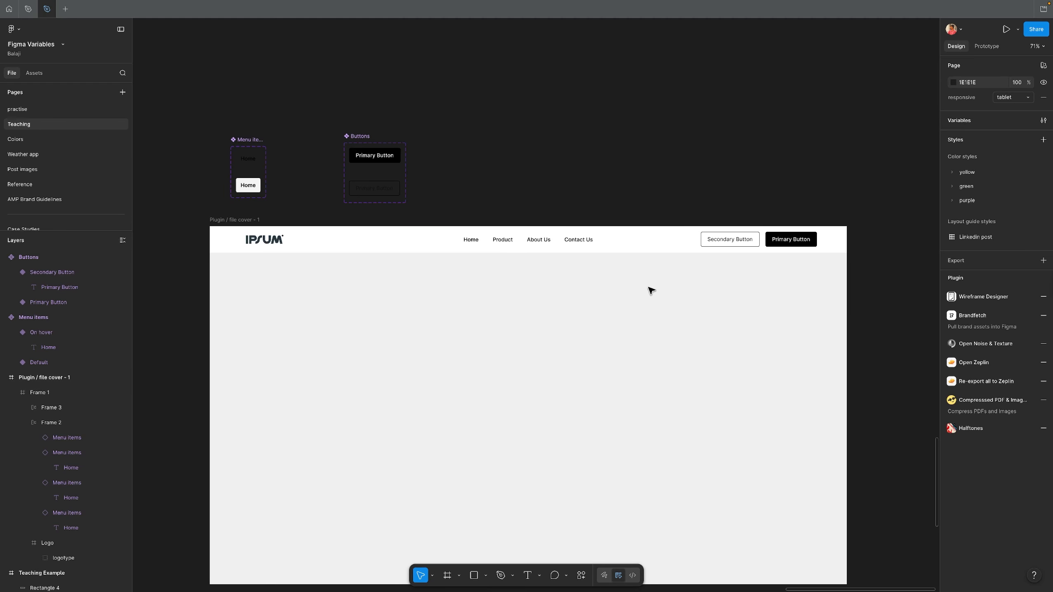
- Apply auto layout to the navigation bar frame and widen it to the full 1920 page width
click(636, 240)
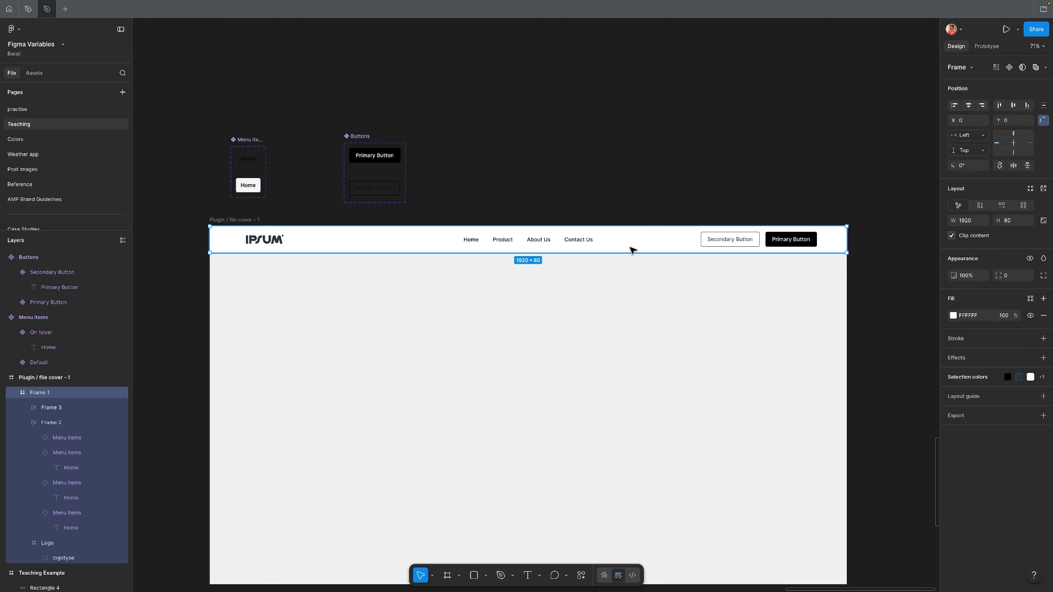
key(shift+a)
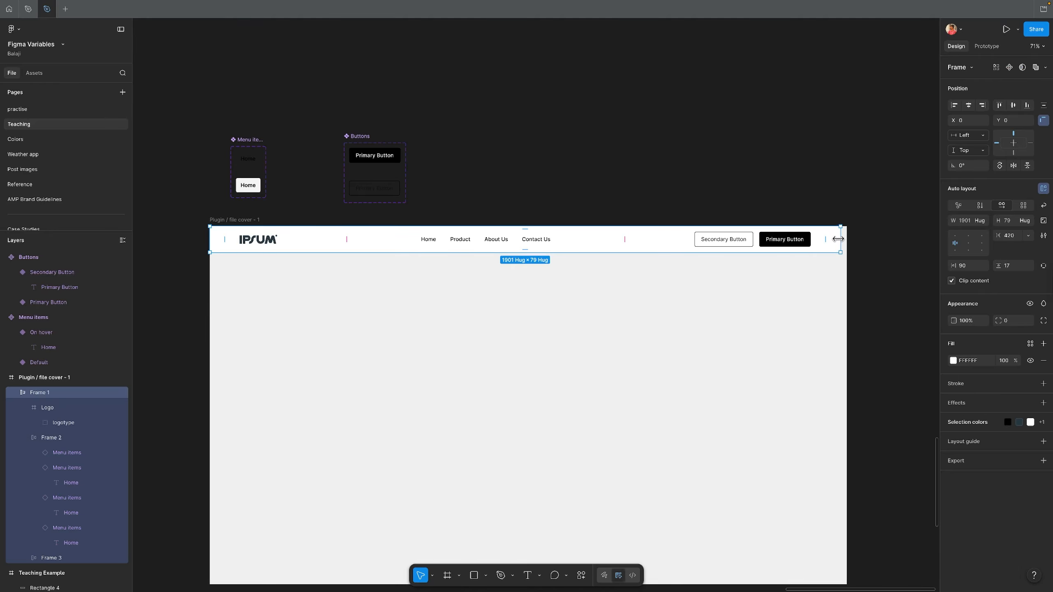
drag(840, 240, 849, 243)
click(769, 287)
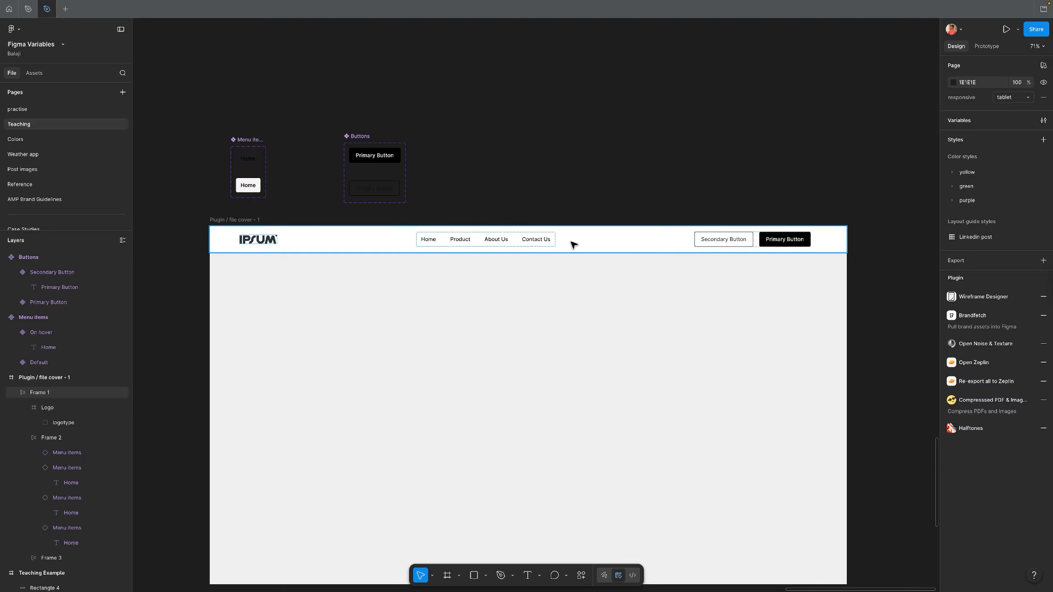
- Set the gap between the navigation bar's logo, menu and buttons to 24
click(402, 245)
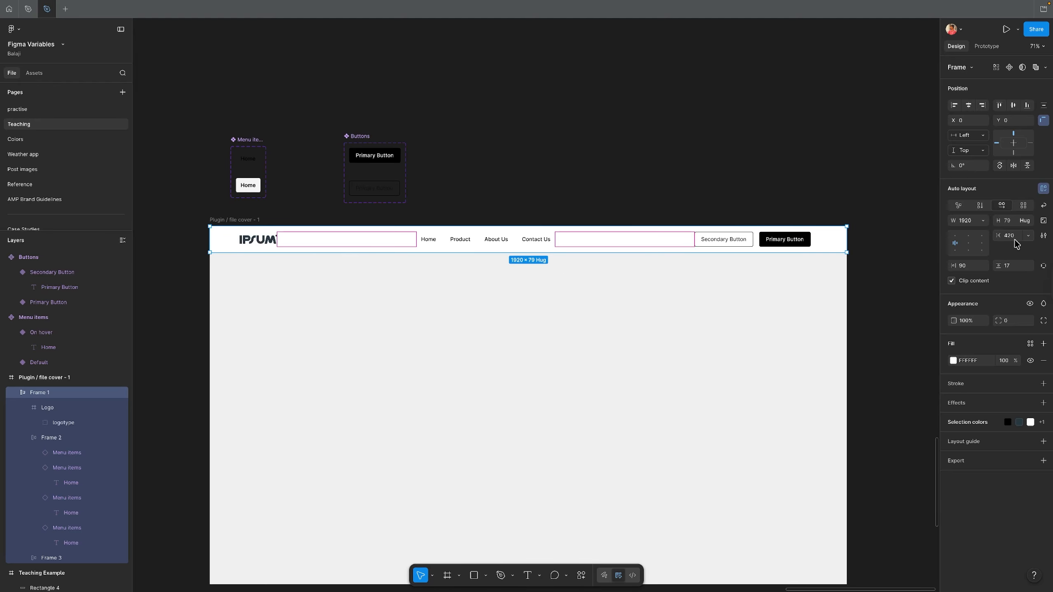
text(24)
key(Return)
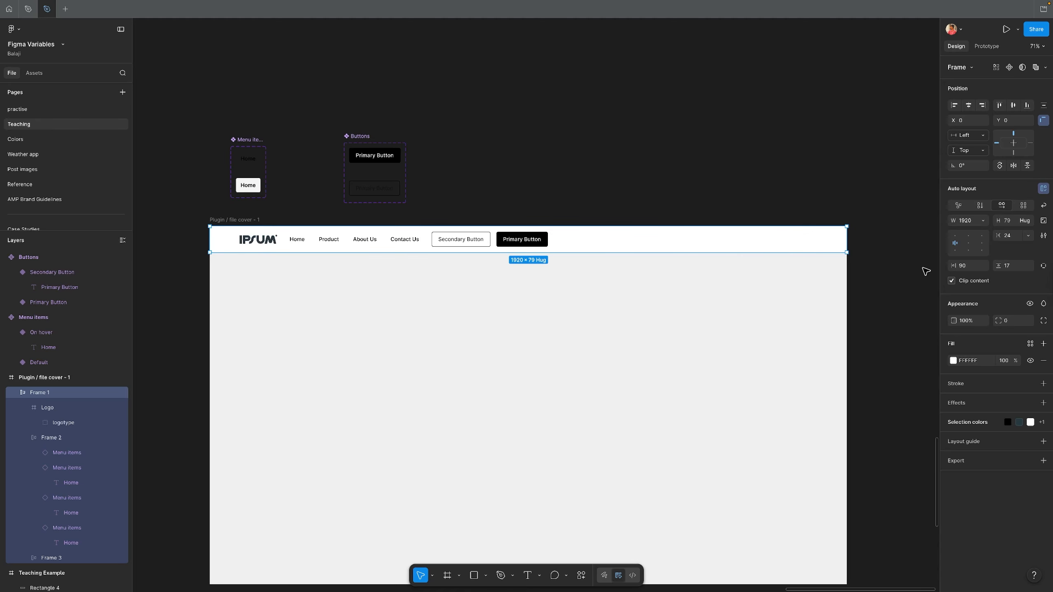
- Set the navigation bar's horizontal padding to 24 and the gap between its items to Auto
click(968, 269)
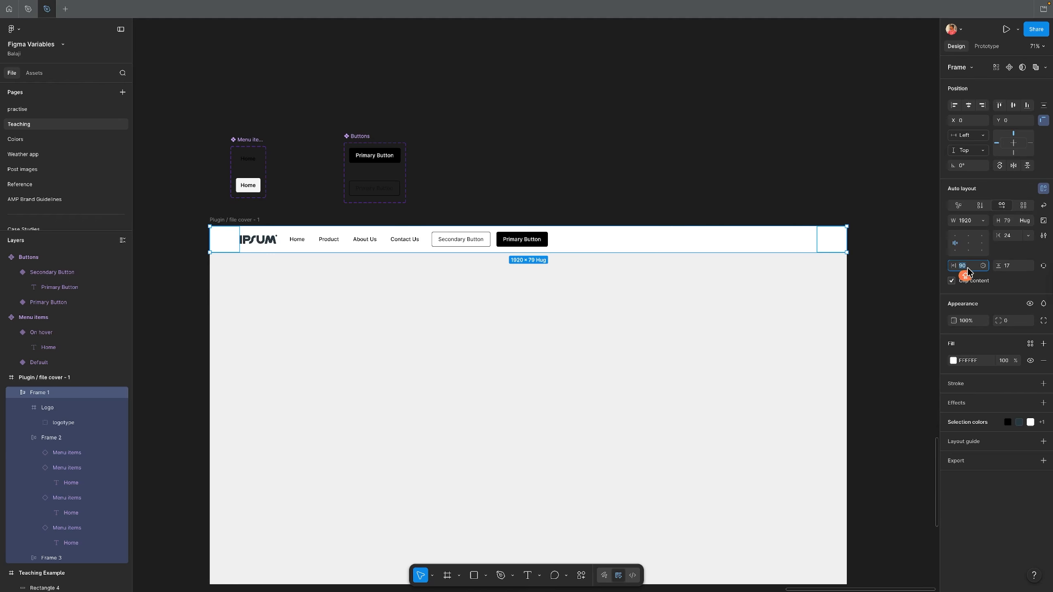
text(24)
key(Return)
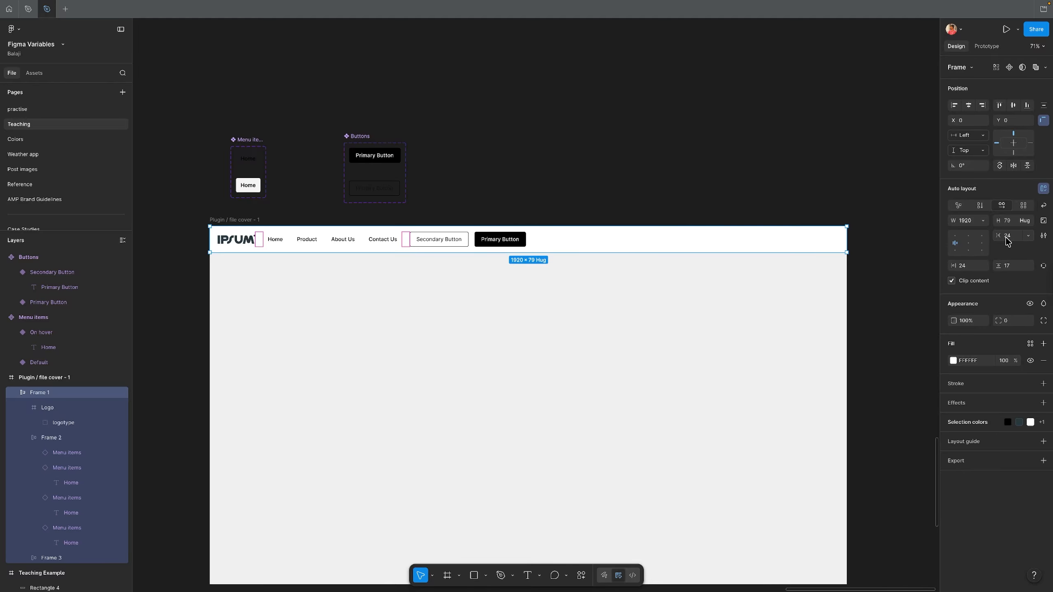
click(1028, 236)
click(1008, 248)
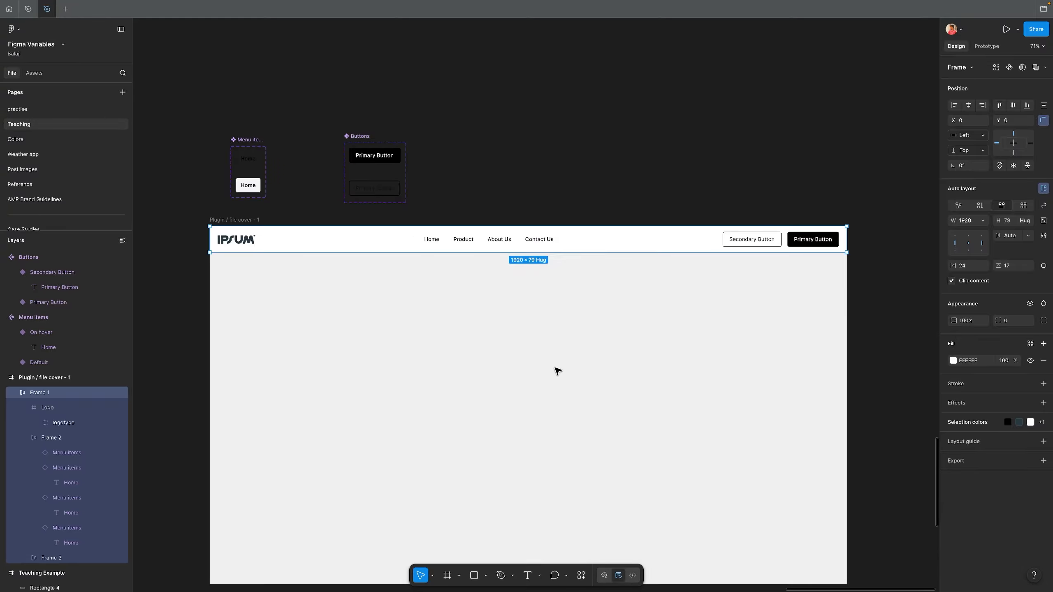
click(558, 371)
- Preview the page frame containing the navigation bar as a prototype and close the preview
ctrl+scroll(534, 342, down, 4)
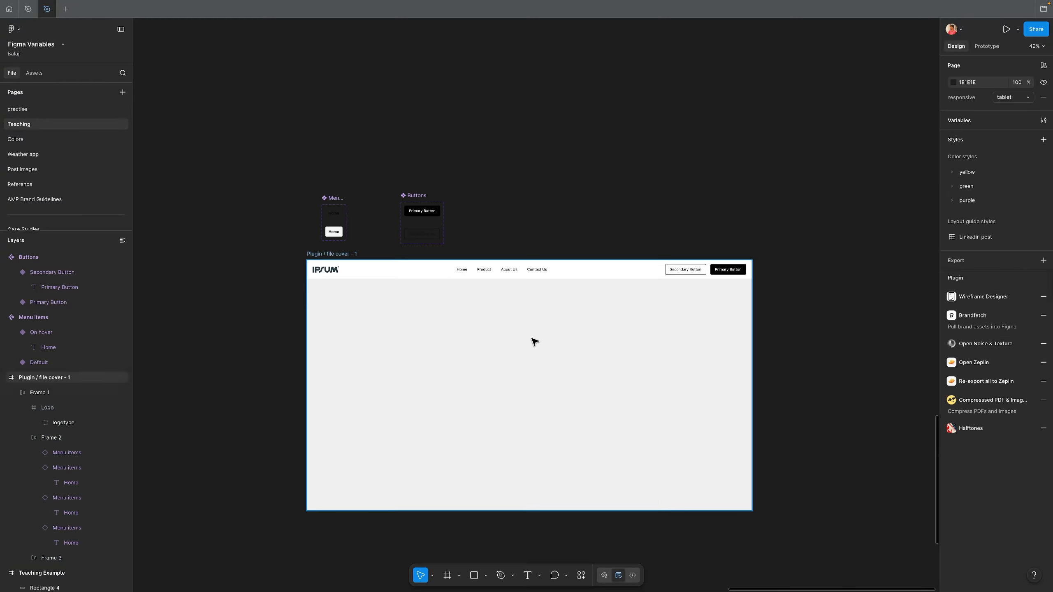
click(565, 298)
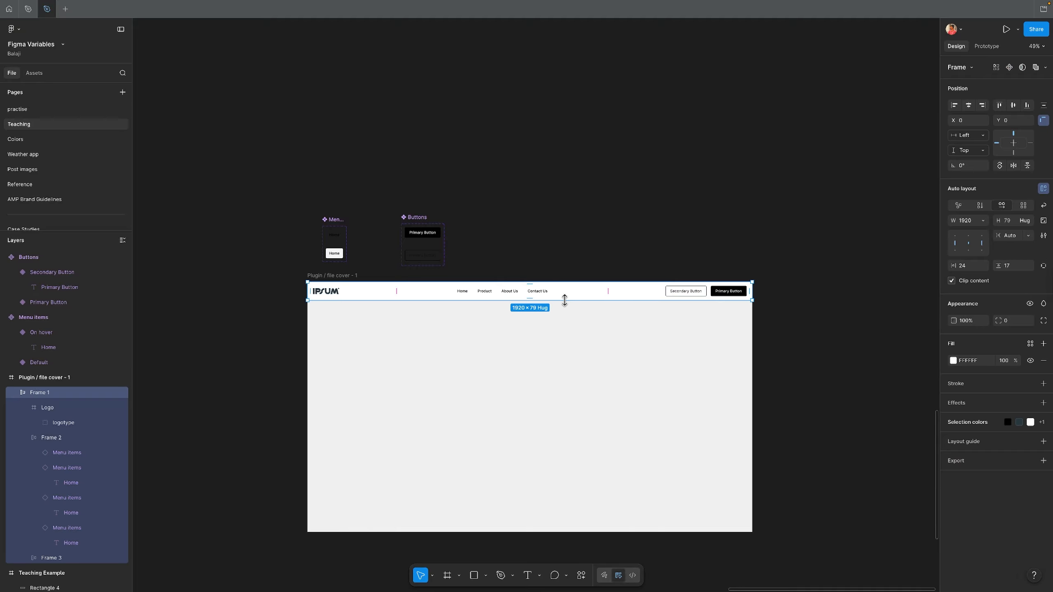
scroll(400, 332, up, 1)
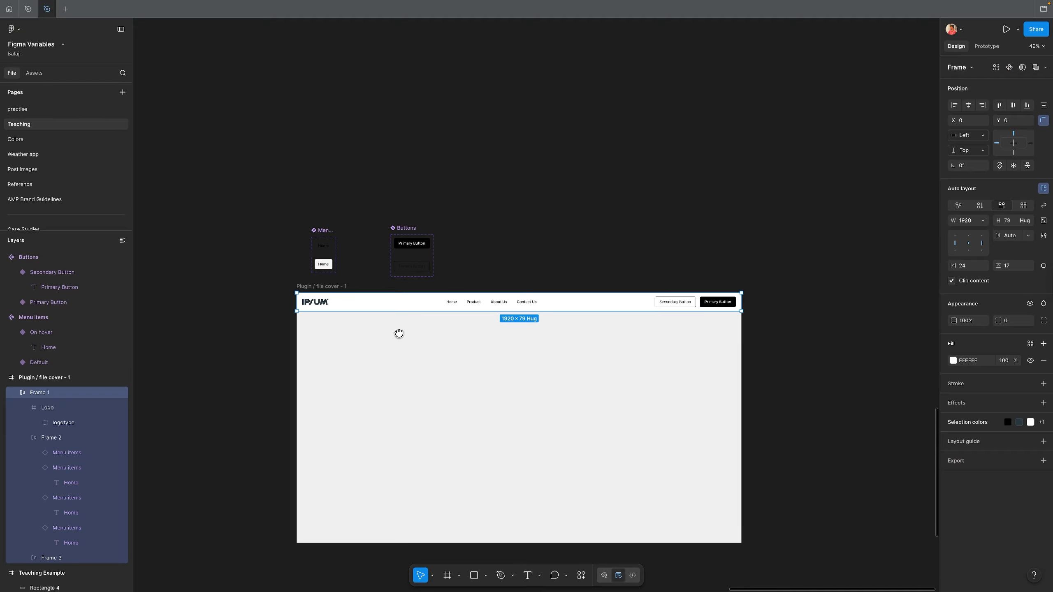
click(323, 288)
scroll(394, 323, up, 5)
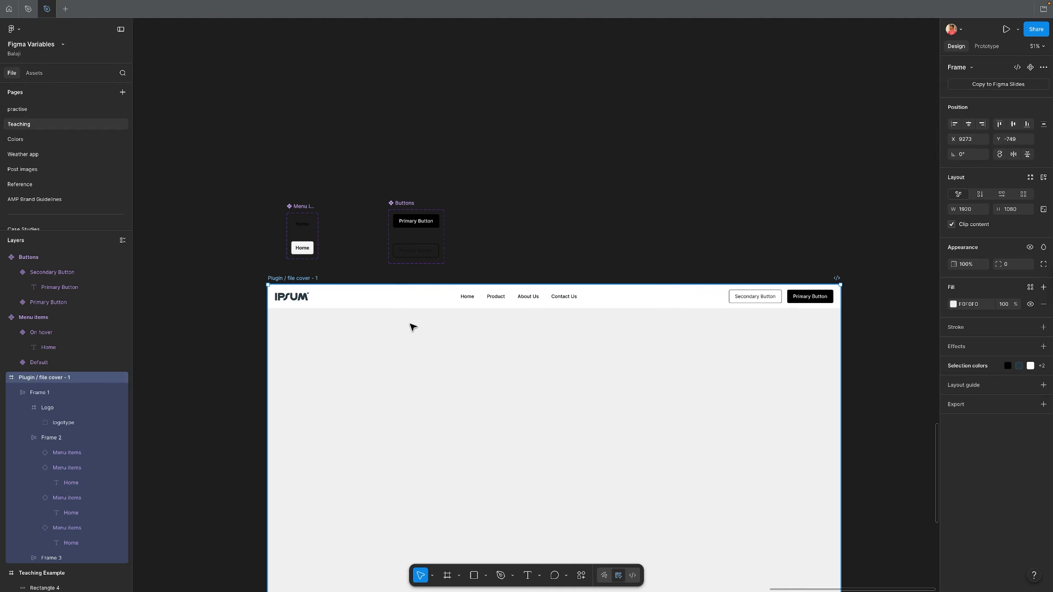
key(shift+space)
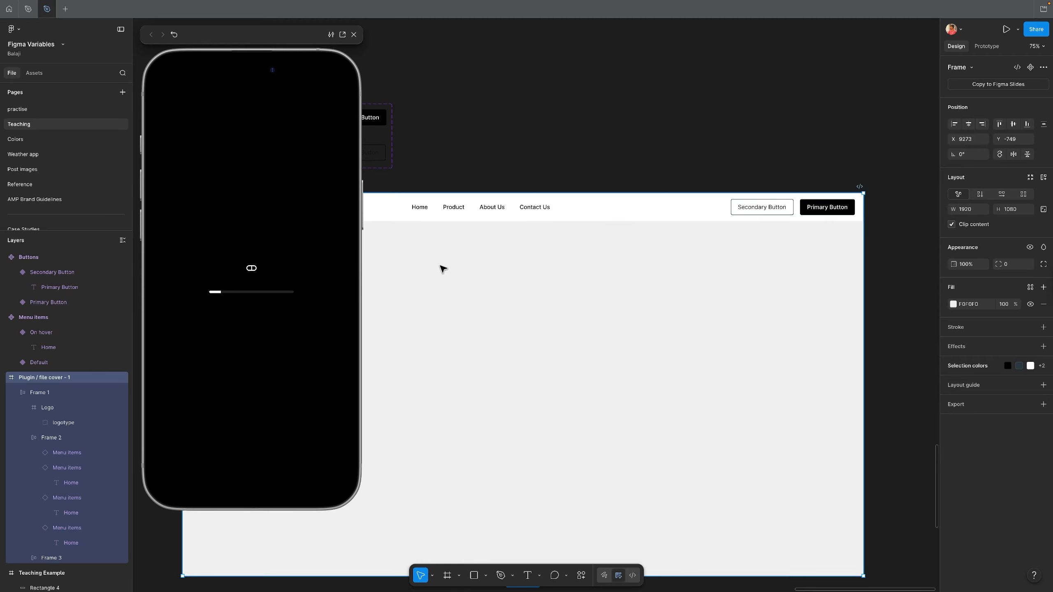
click(353, 35)
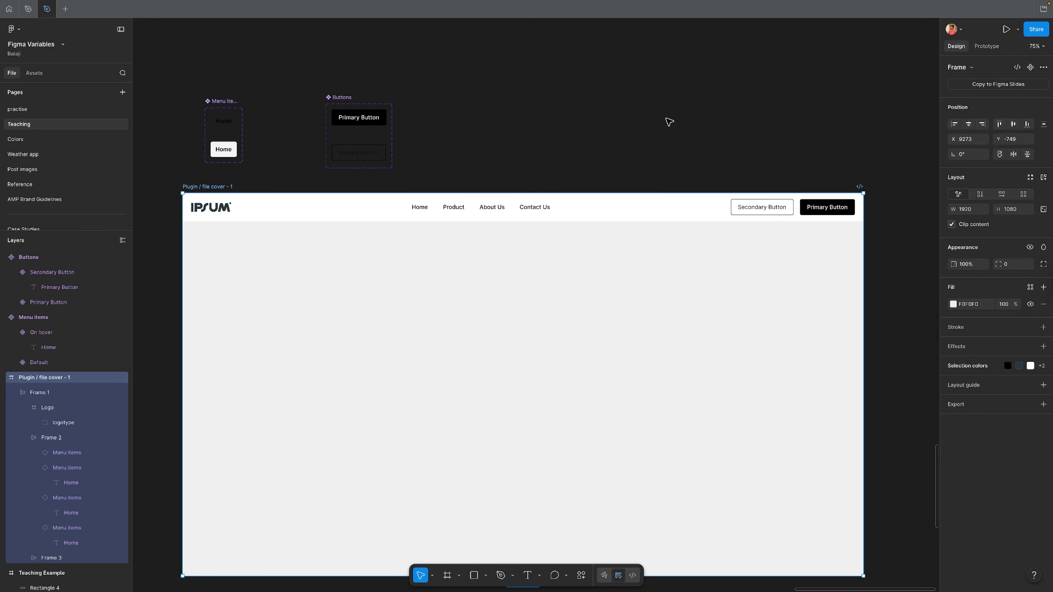
- Set the prototype device to No device
click(939, 70)
click(987, 46)
click(996, 83)
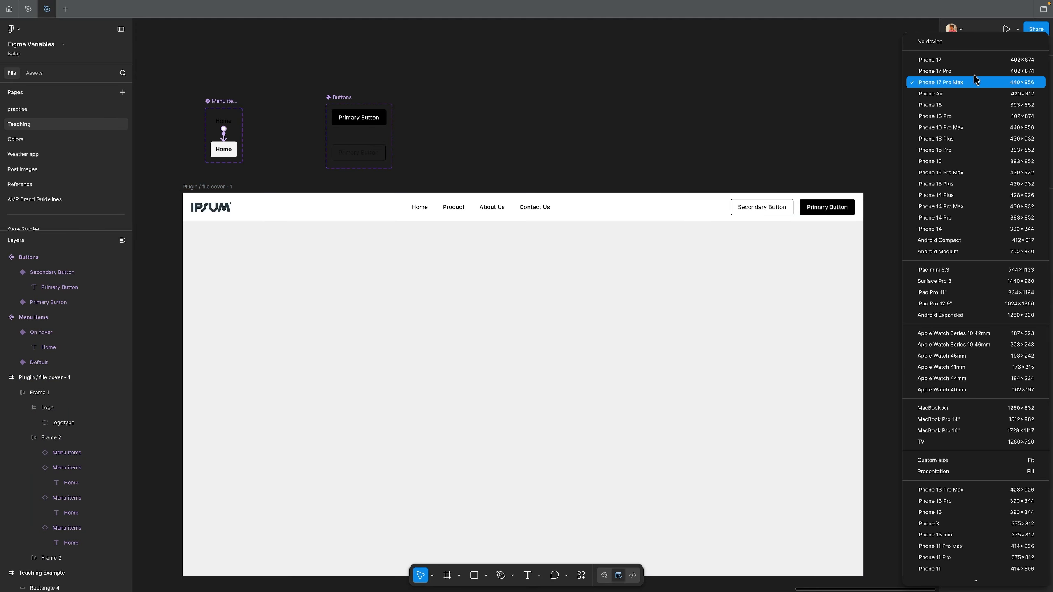
click(929, 41)
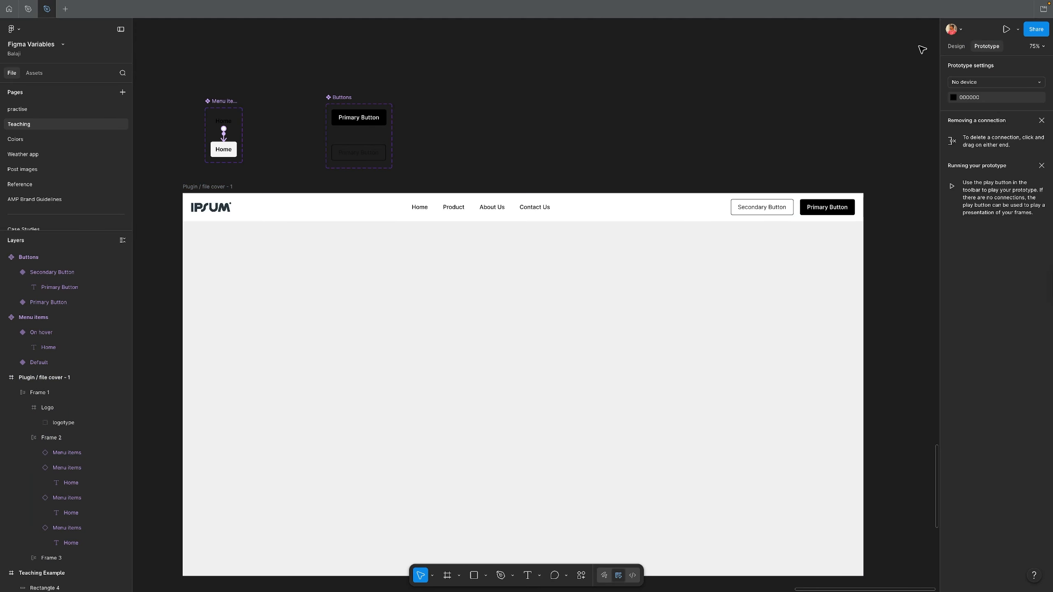
click(206, 186)
key(alt+super+Return)
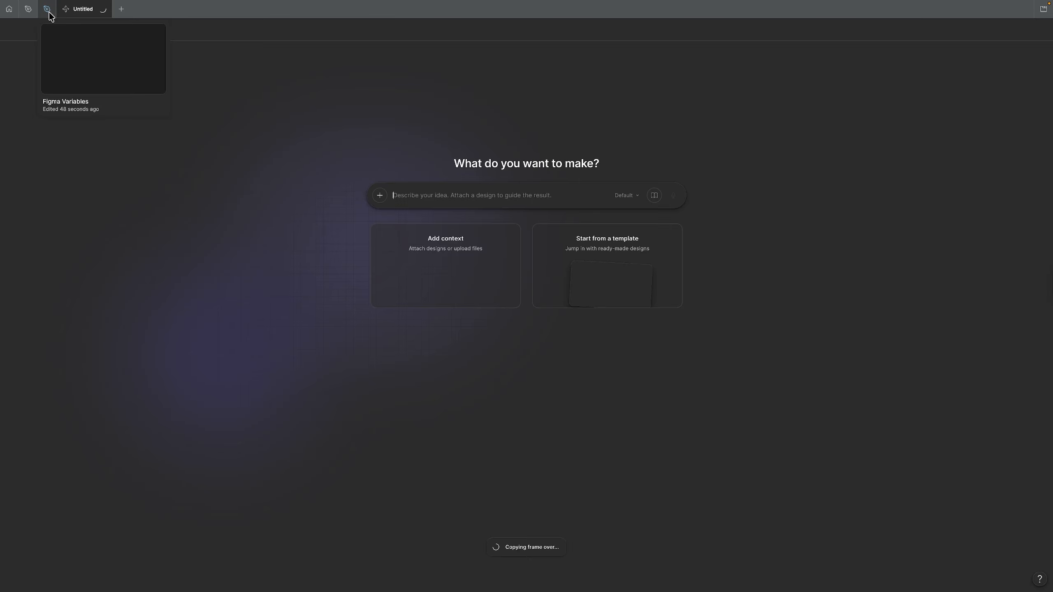
click(47, 9)
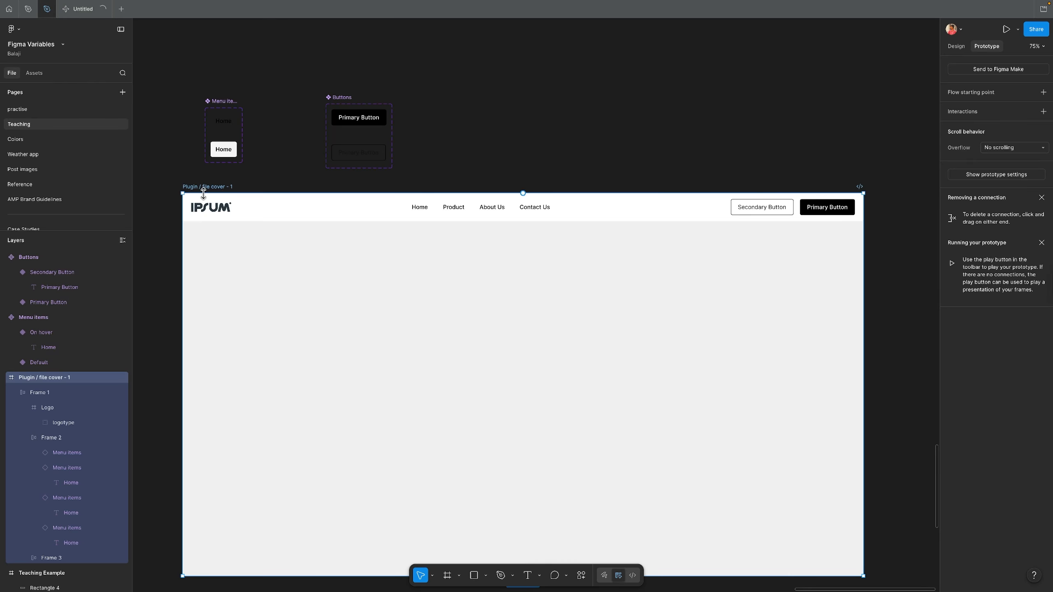
- Preview the page frame as an inline prototype and enlarge the preview window to cover most of the canvas
key(shift+space)
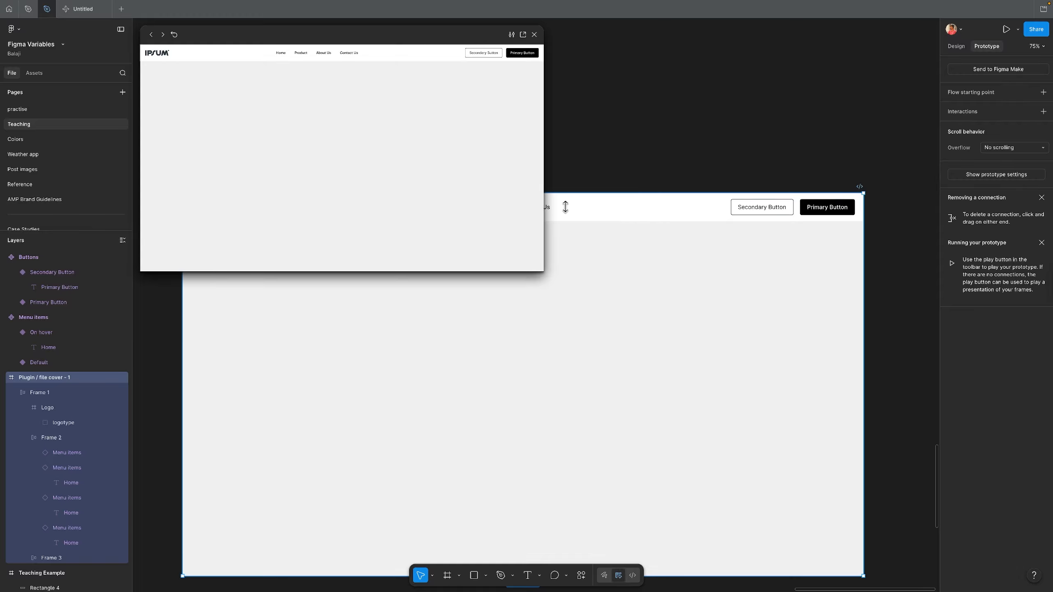
drag(541, 270, 962, 583)
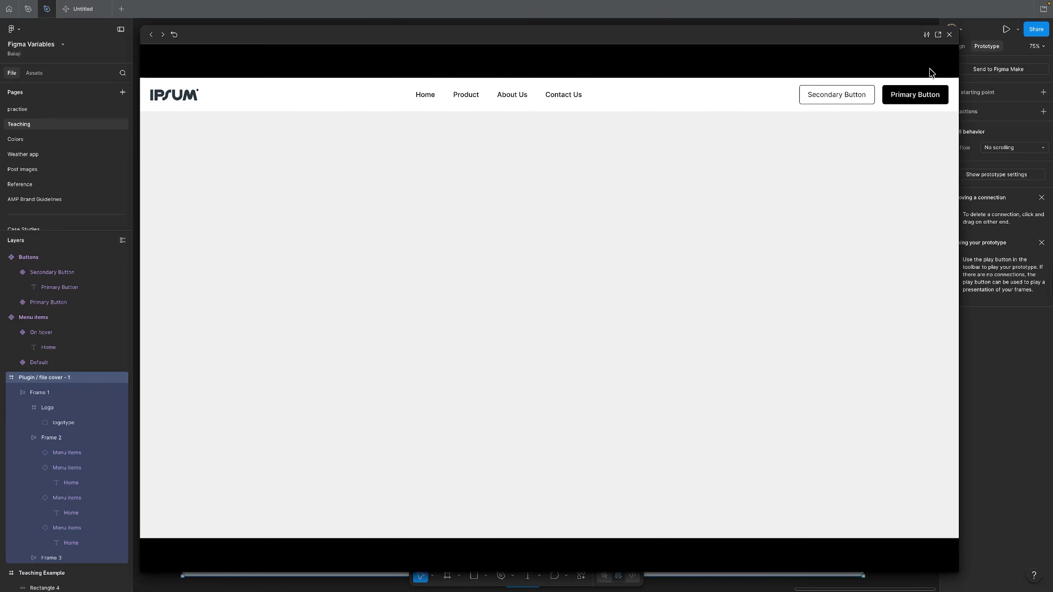
- Close the prototype preview and return to the design properties with nothing selected
click(950, 35)
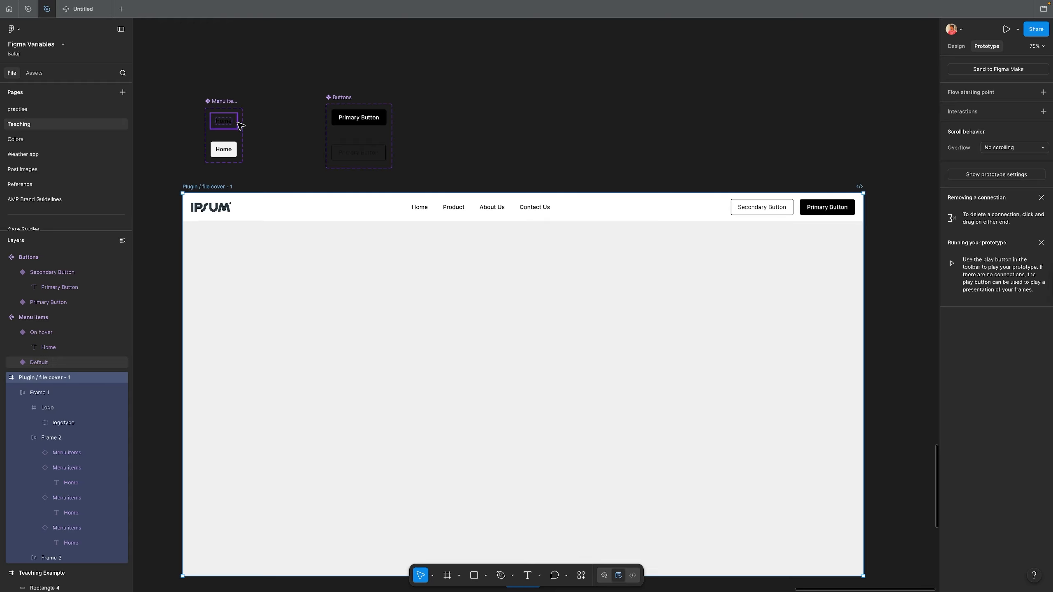
click(417, 217)
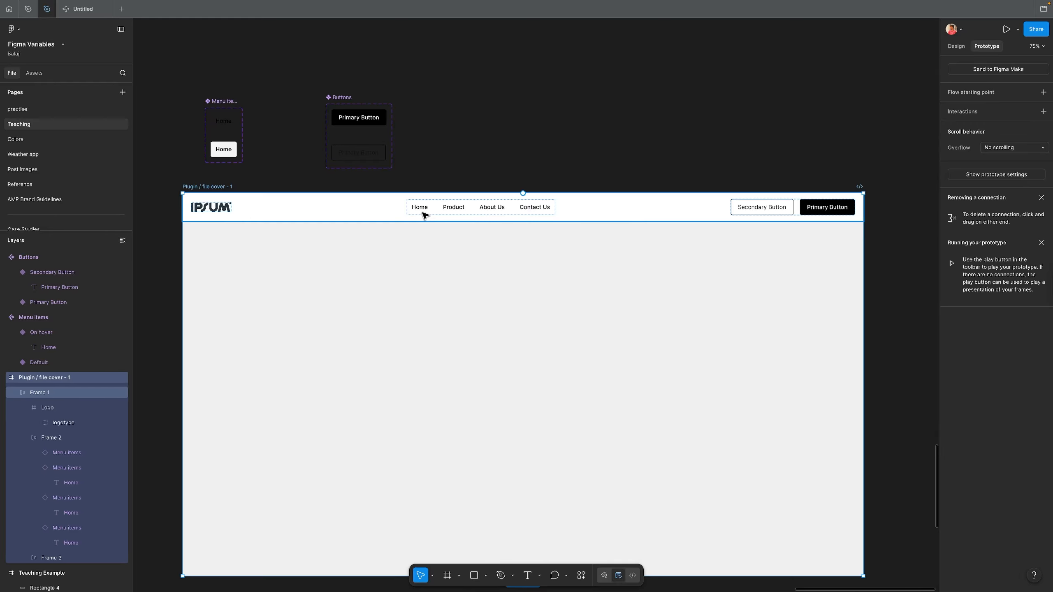
key(shift+e)
click(406, 347)
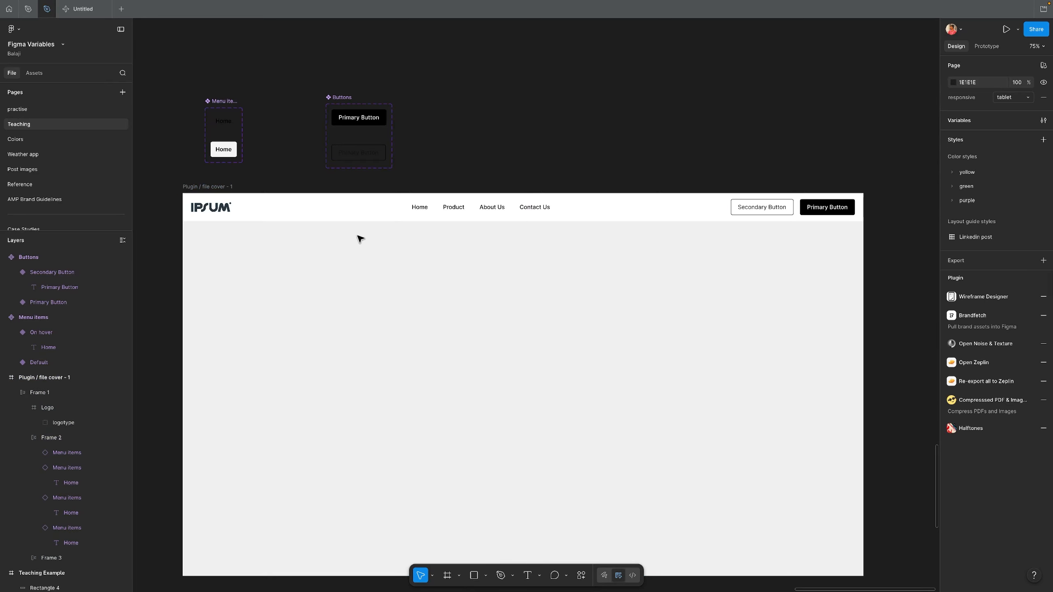
- Place a copy of the navigation bar above the component sets and delete the original from the page frame
click(344, 204)
drag(346, 234, 349, 116)
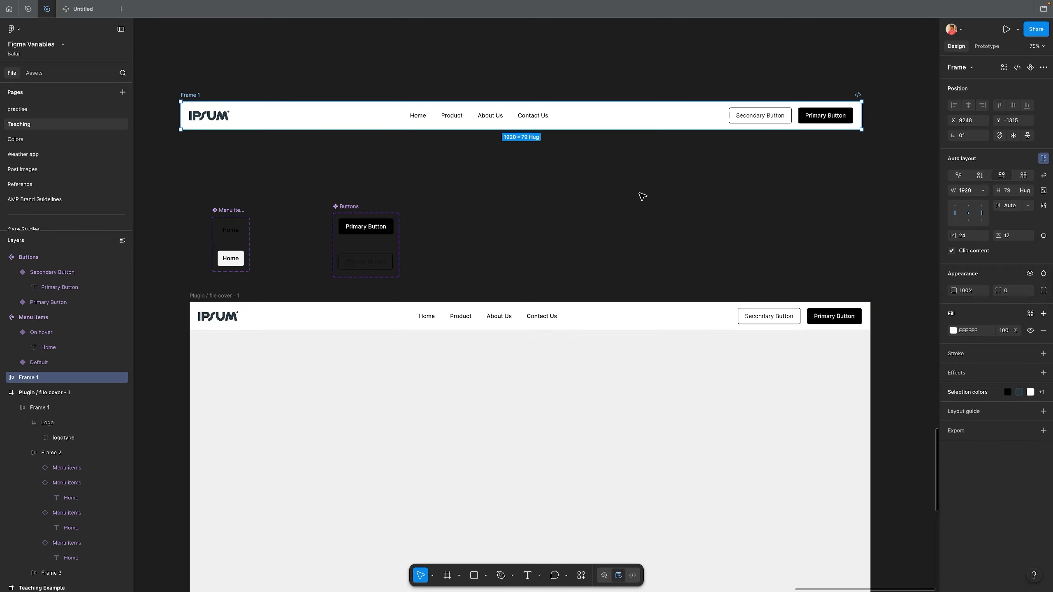
click(588, 305)
key(Delete)
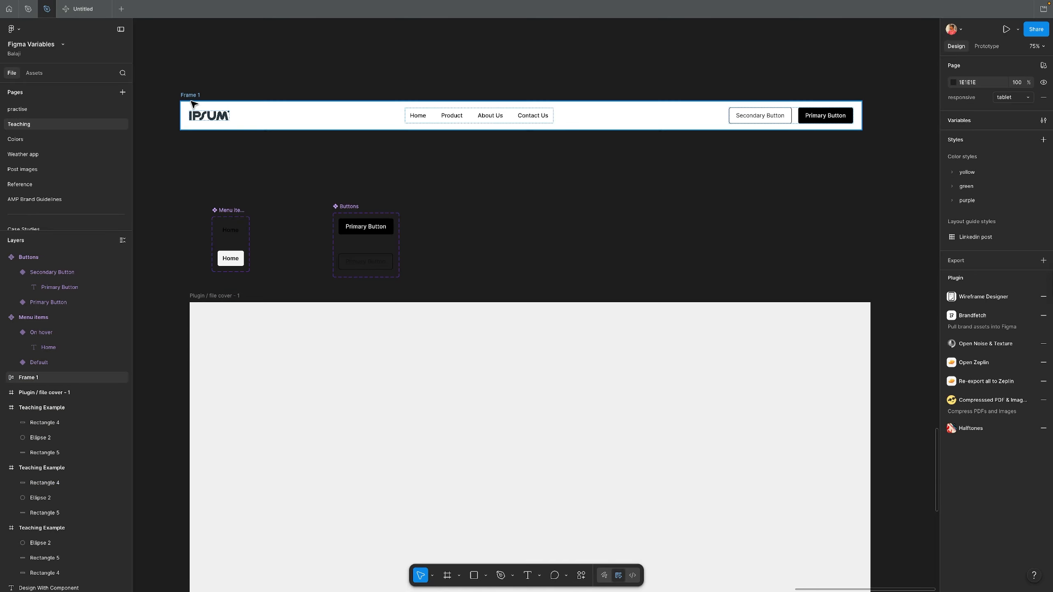
- Turn the standalone navigation bar into a component and rename it Nav Bar
click(291, 103)
click(1030, 67)
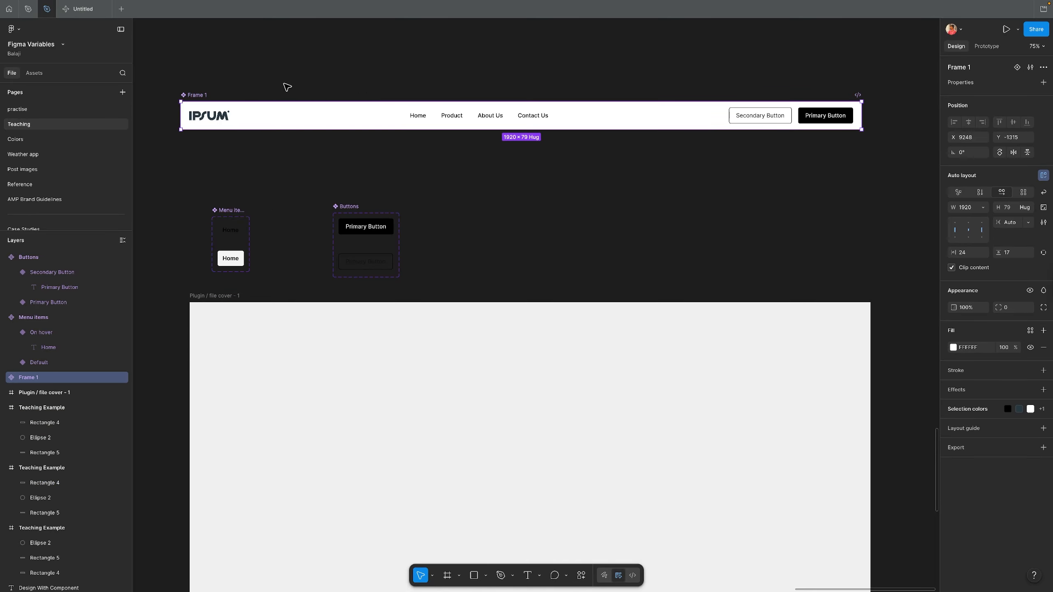
double_click(207, 93)
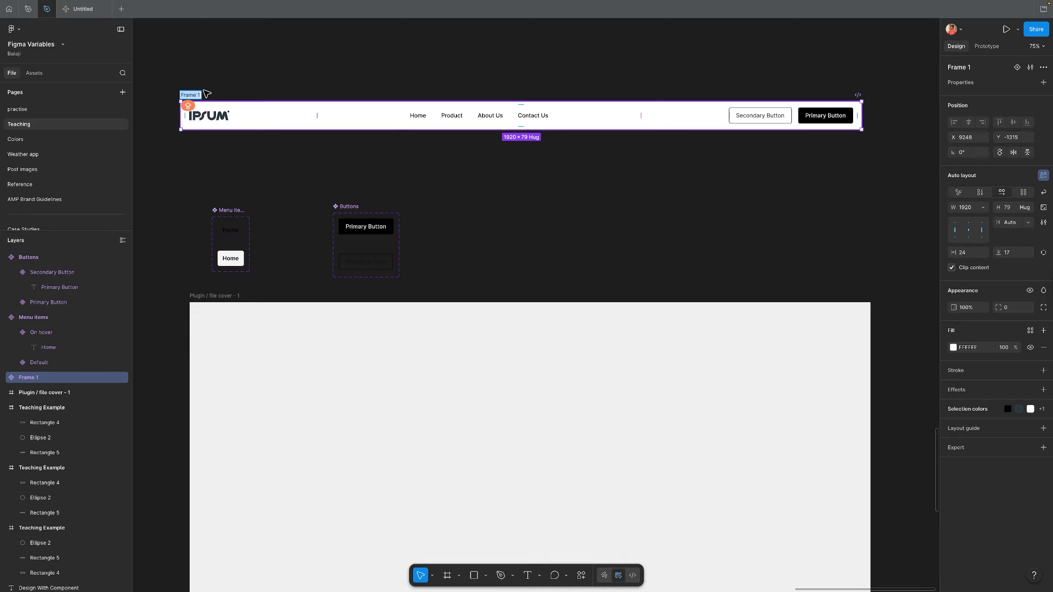
text(Nav Bar)
key(Return)
click(351, 176)
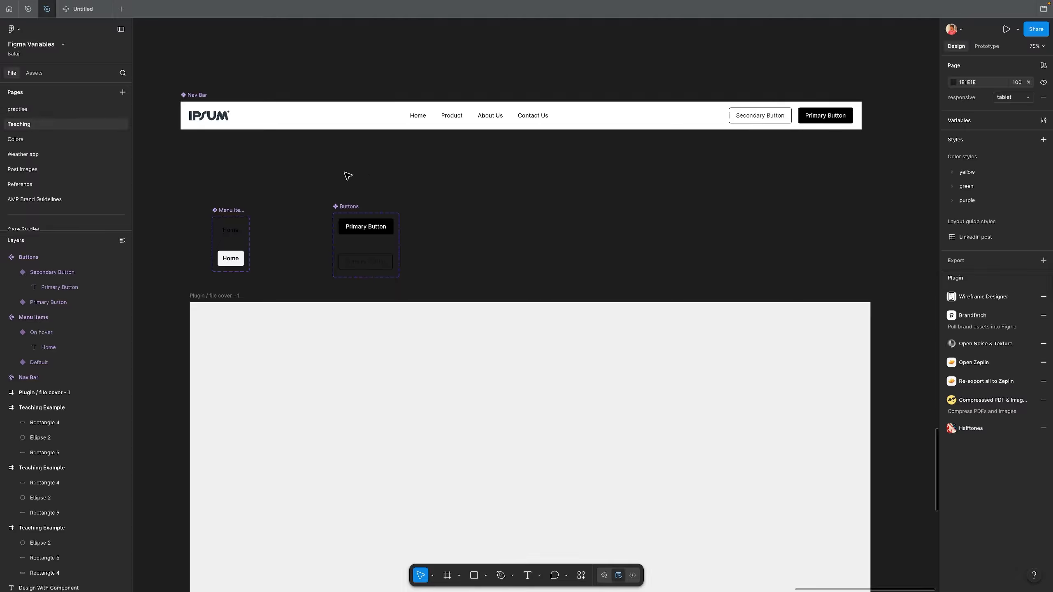
- Draw a square frame about 141 × 141 below the Nav Bar component and convert it into a component
key(f)
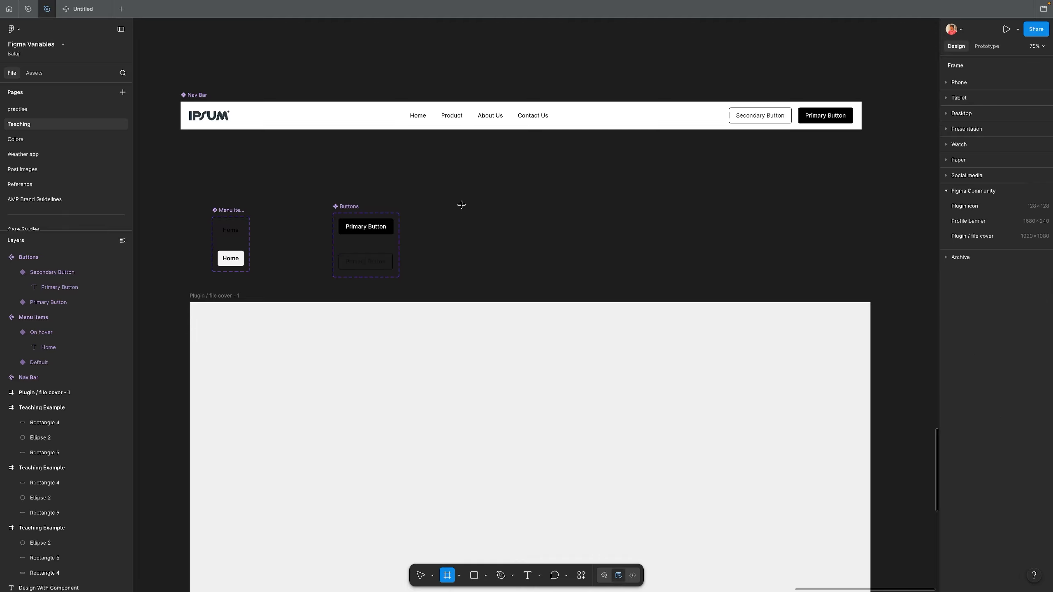
drag(463, 184, 514, 234)
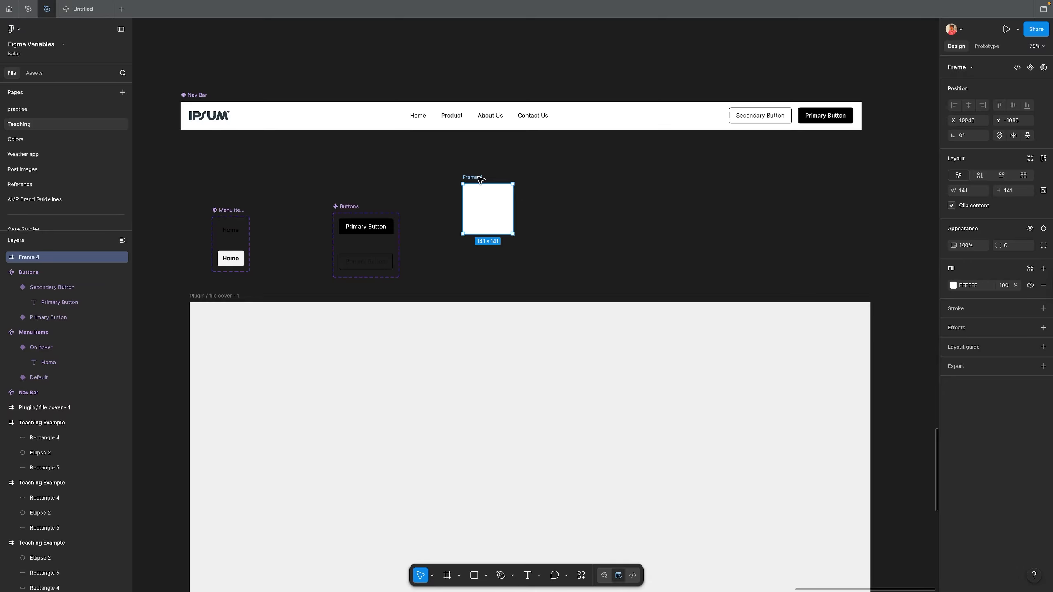
right_click(480, 179)
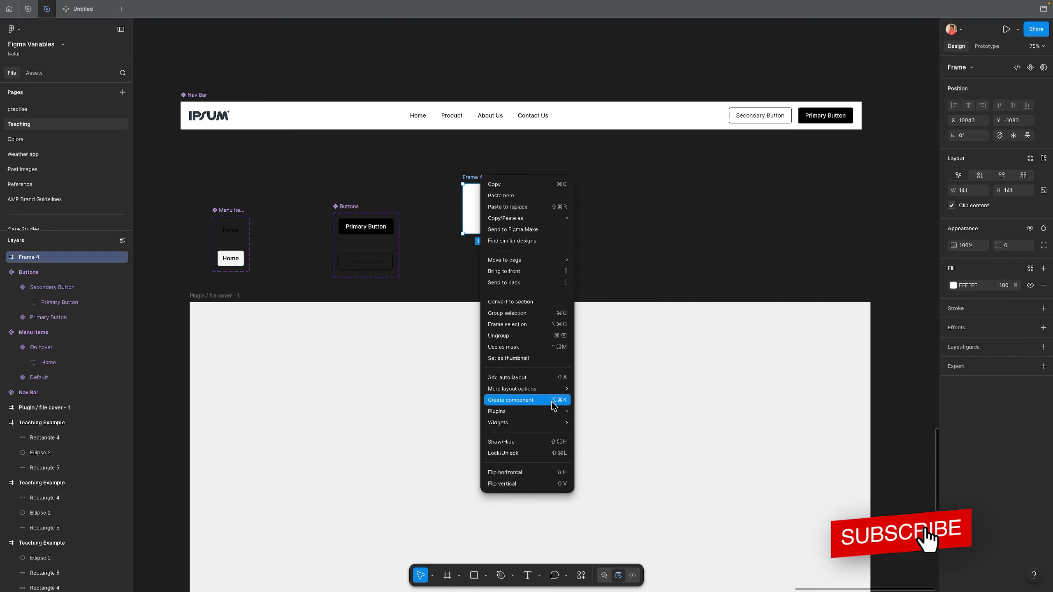
click(608, 263)
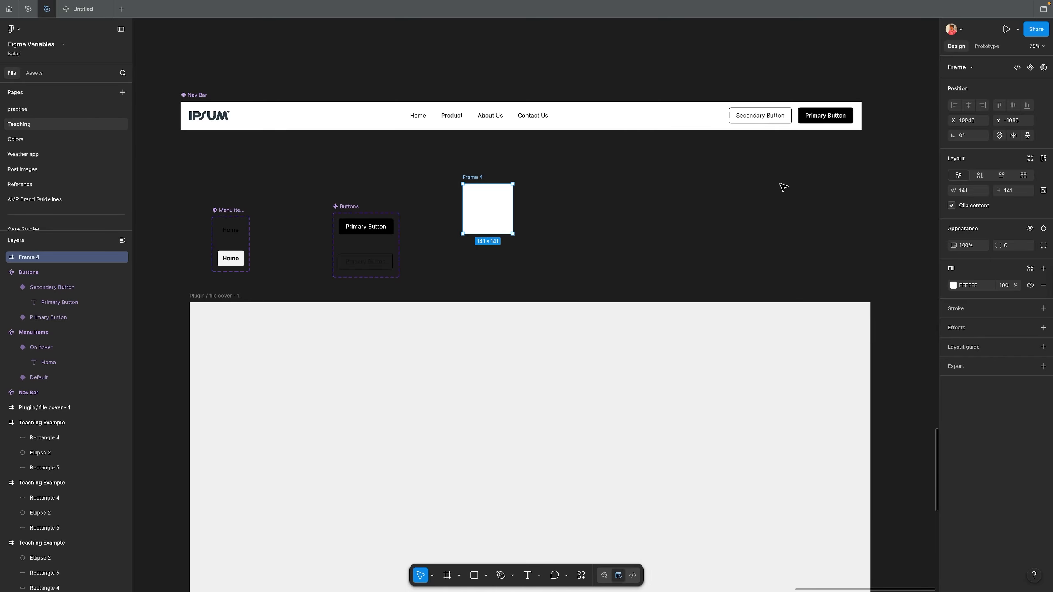
click(1032, 68)
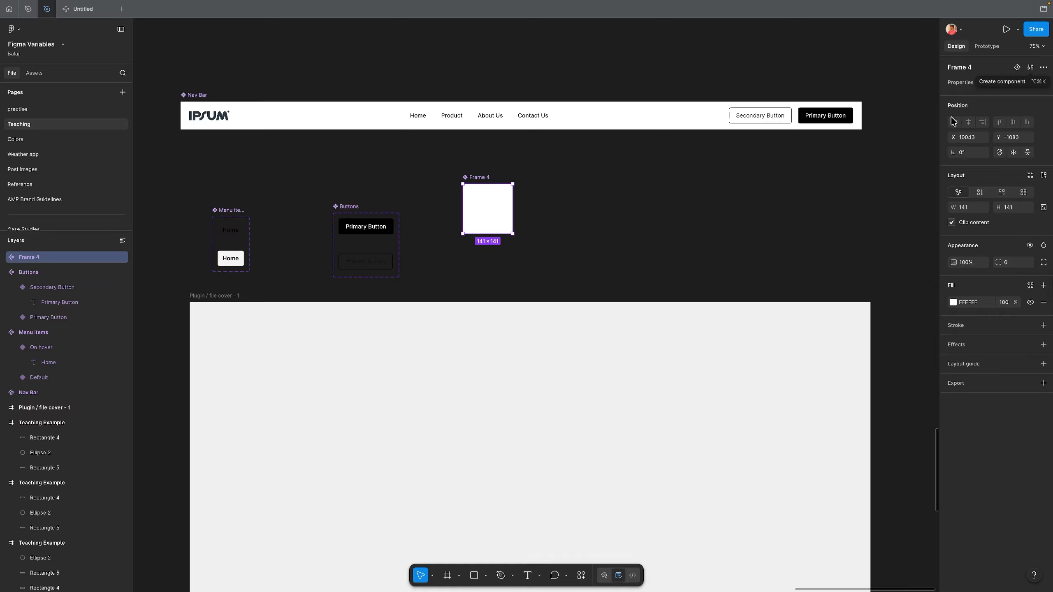
- Delete the square sample component from the canvas
click(517, 189)
click(470, 179)
key(Delete)
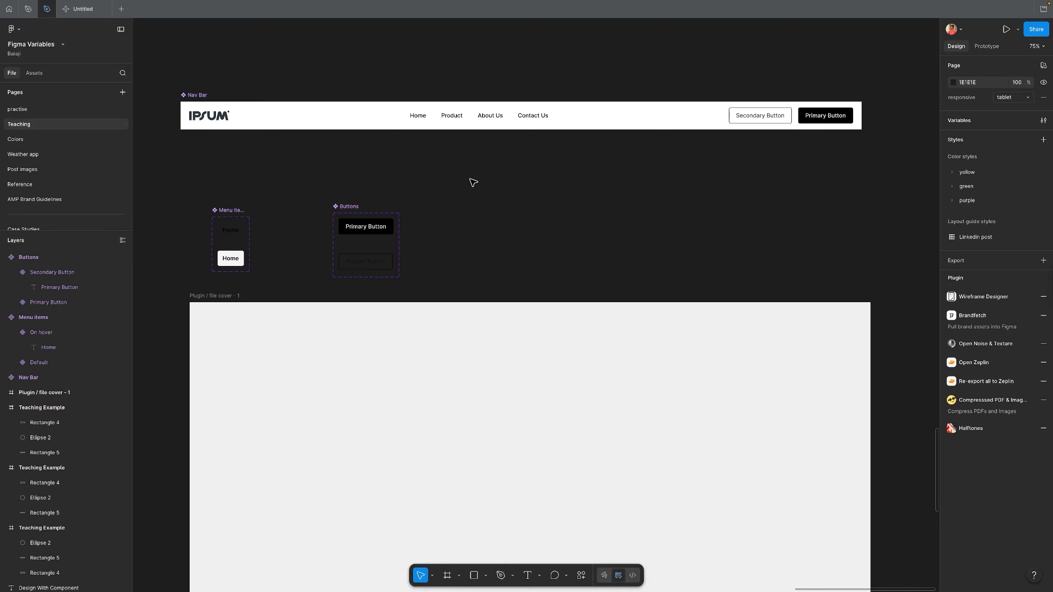
- Place an instance of the Nav Bar component along the top edge of the empty page frame
click(195, 95)
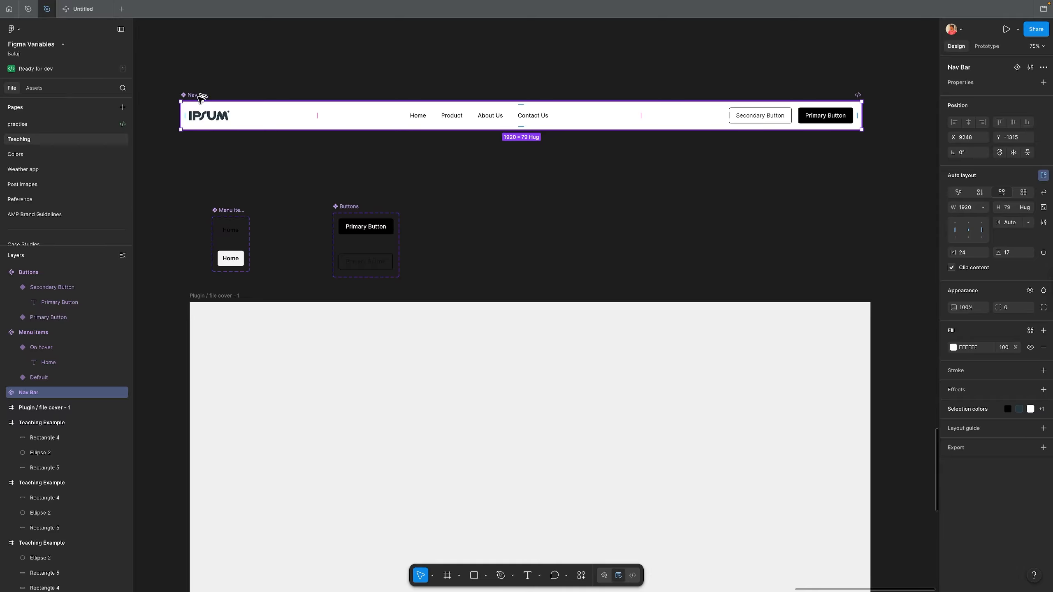
drag(197, 95, 272, 319)
click(244, 167)
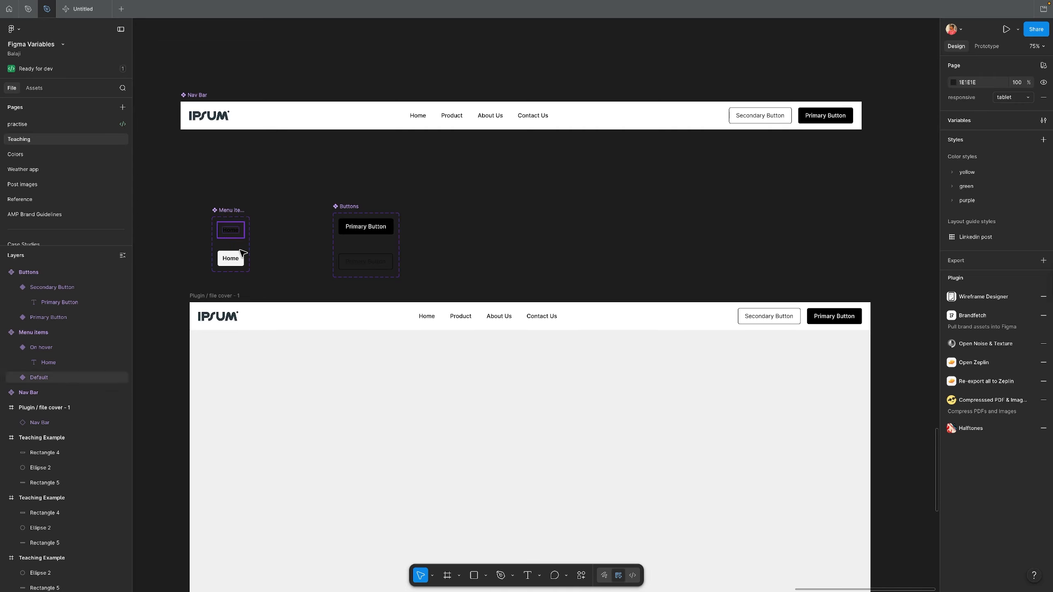
click(447, 327)
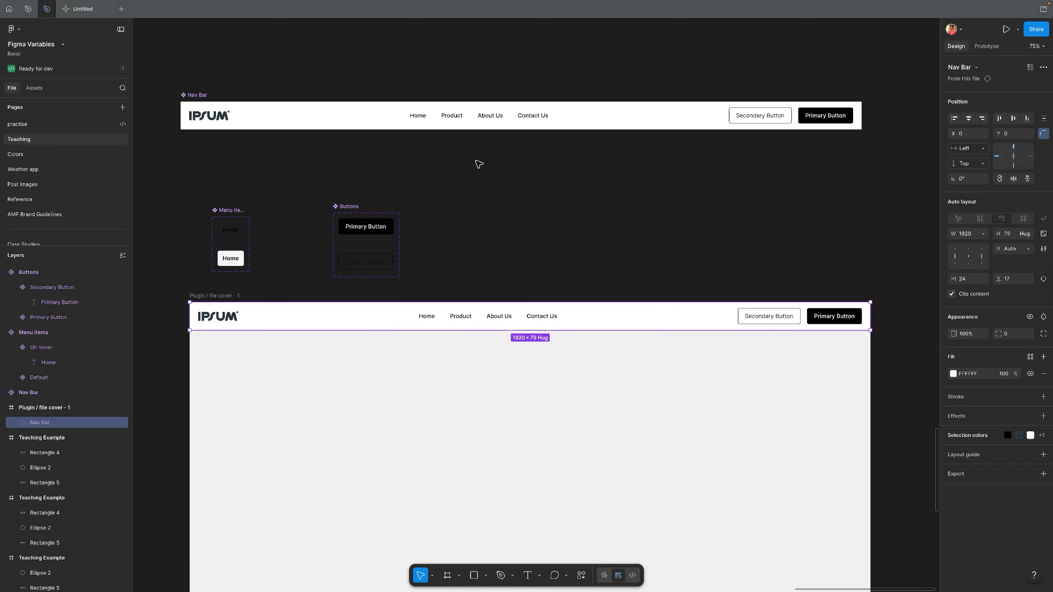
- Duplicate the Contact Us menu item inside the main Nav Bar component
double_click(543, 117)
click(544, 117)
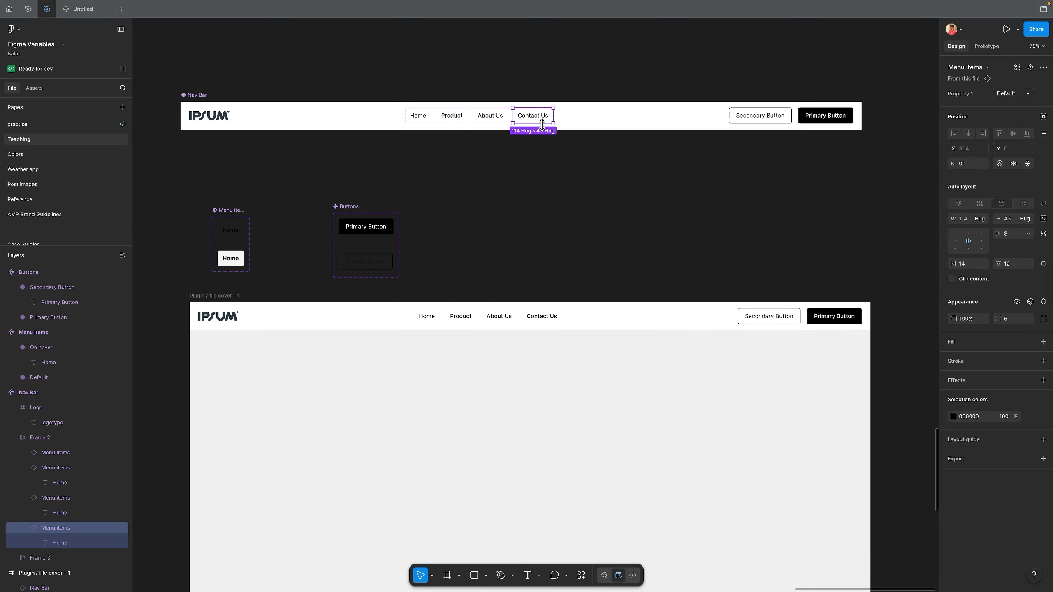
key(ctrl+d)
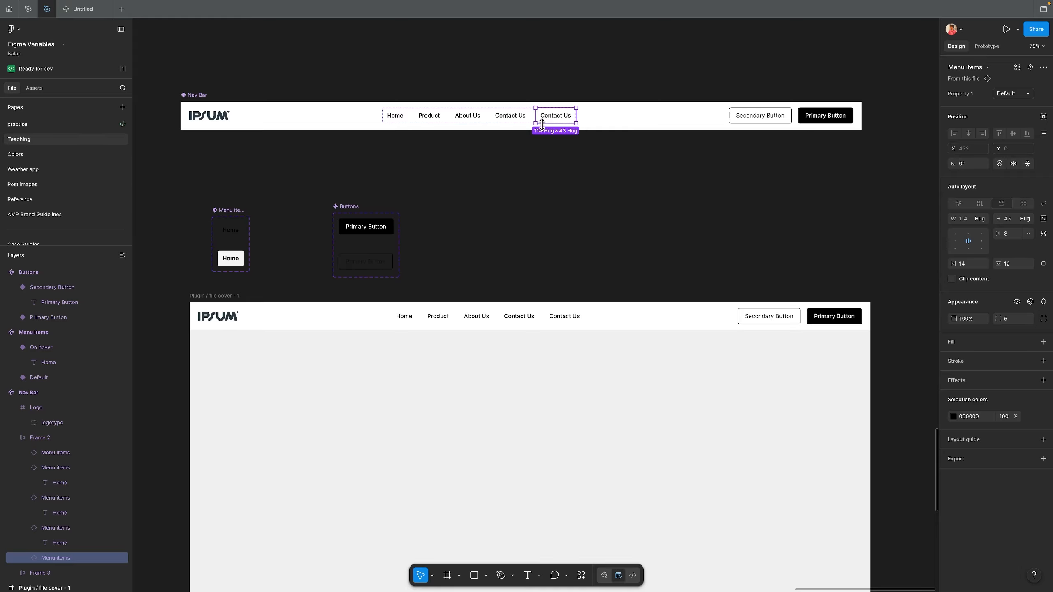
click(775, 7)
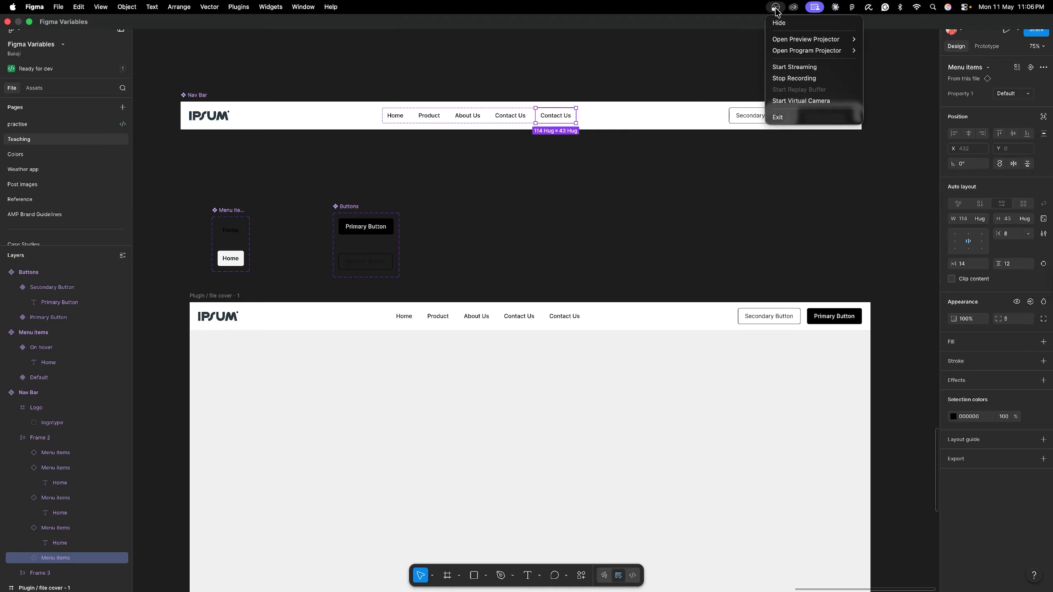